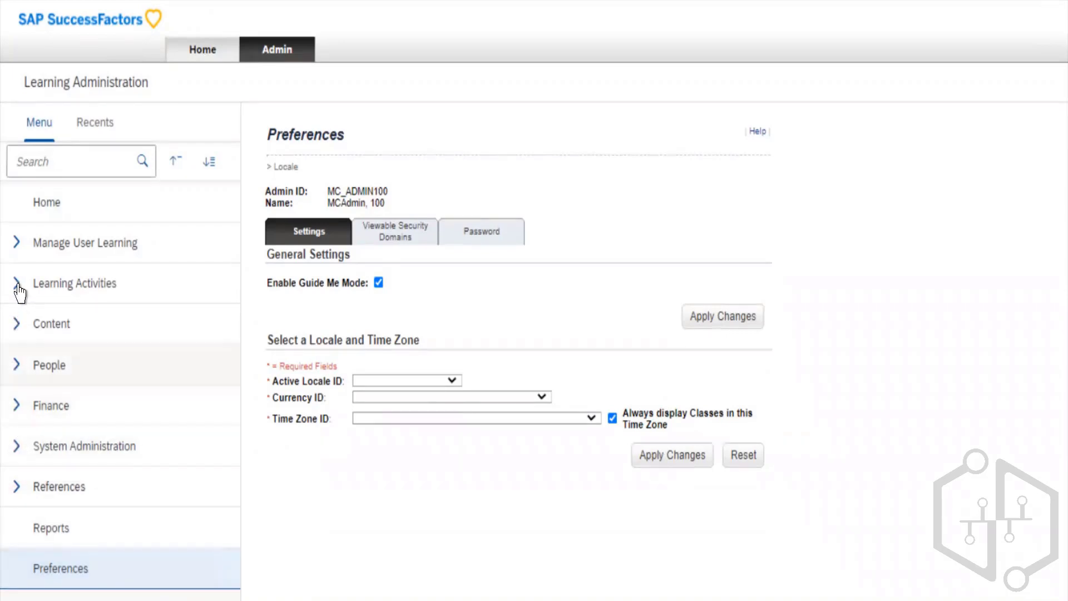
pyautogui.click(17, 250)
pyautogui.click(17, 251)
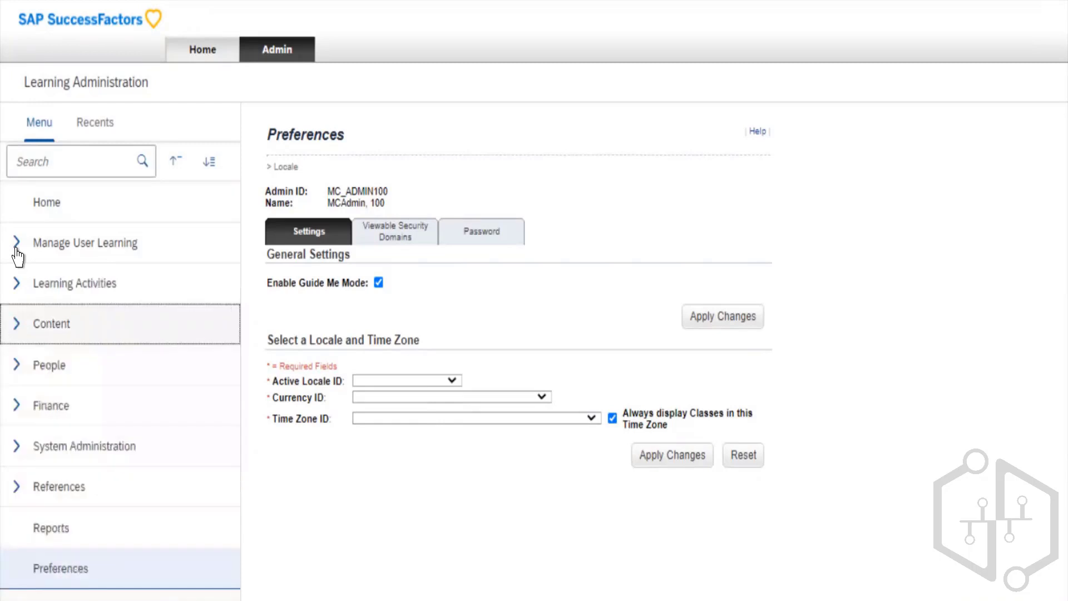
pyautogui.press('Return')
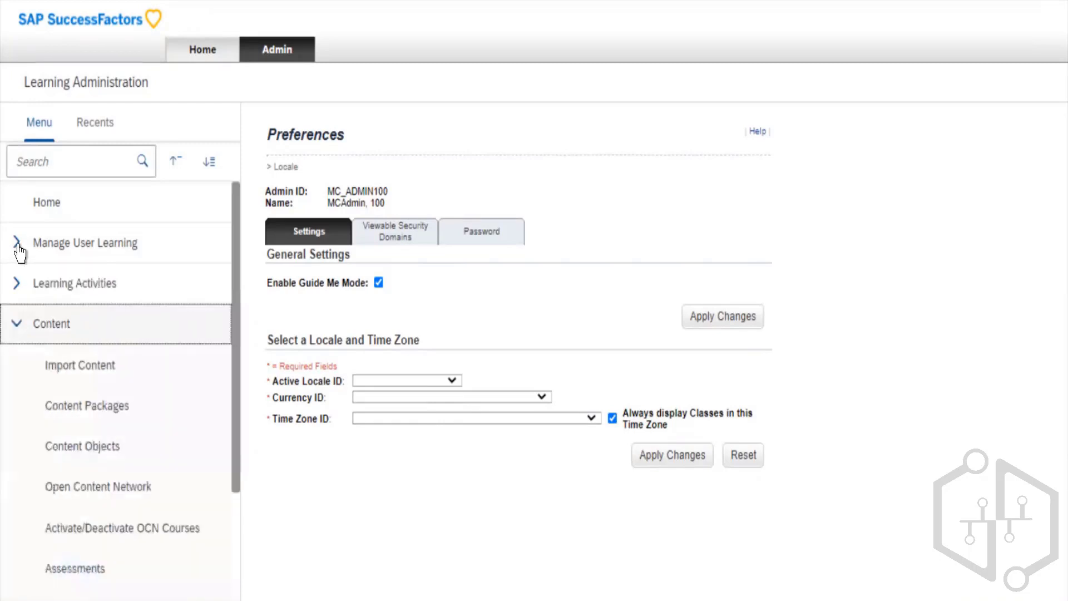
pyautogui.press('Return')
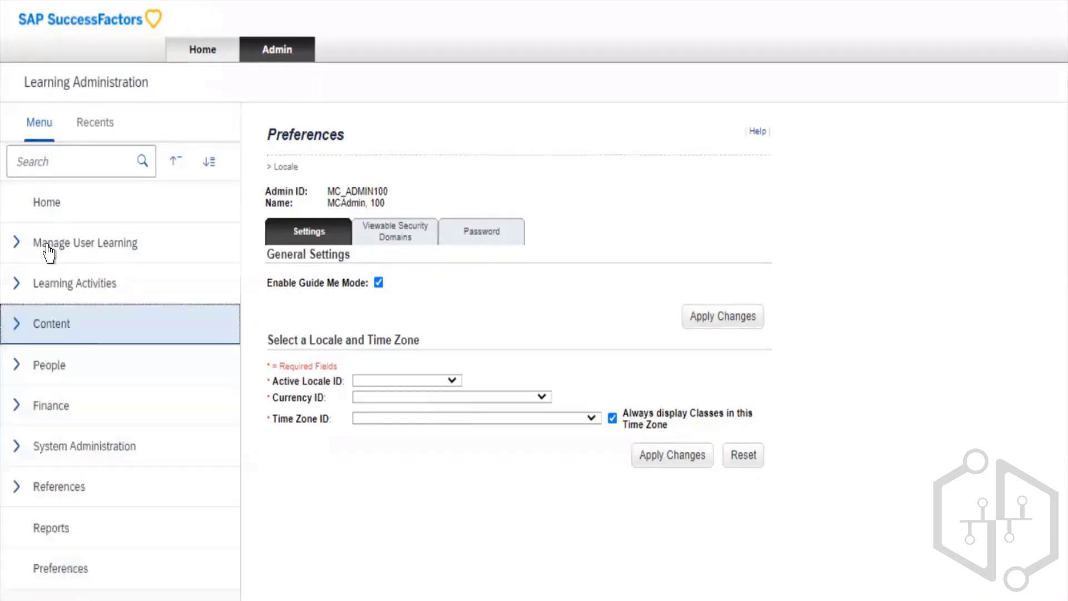
# - Expand the Content and Learning Activities sections of the Learning Administration navigation
pyautogui.click(53, 323)
pyautogui.doubleClick(79, 284)
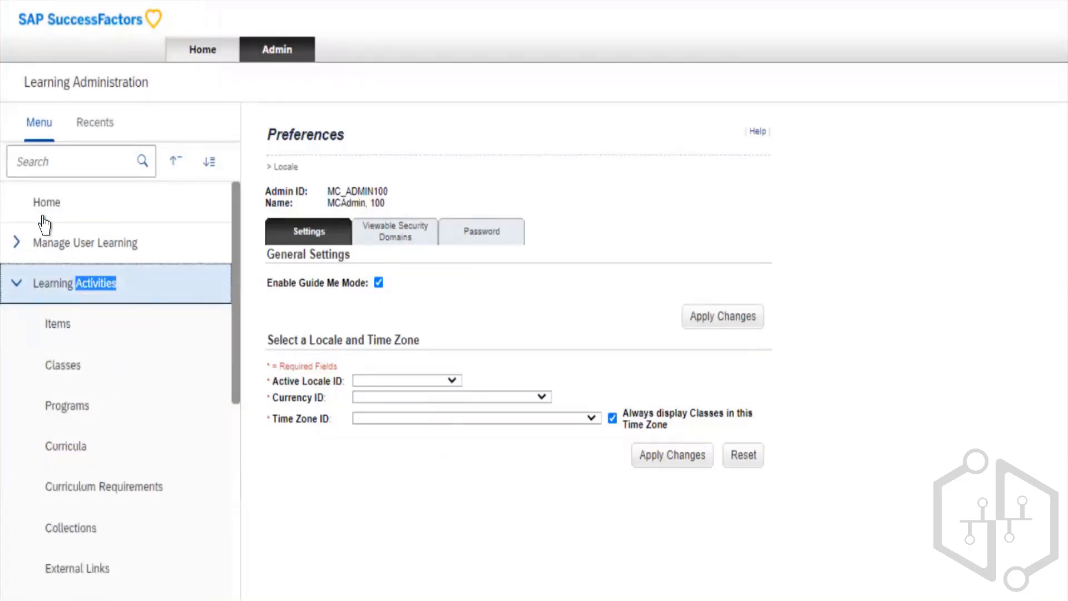
pyautogui.press('Return')
pyautogui.press('Return')
pyautogui.press('Return')
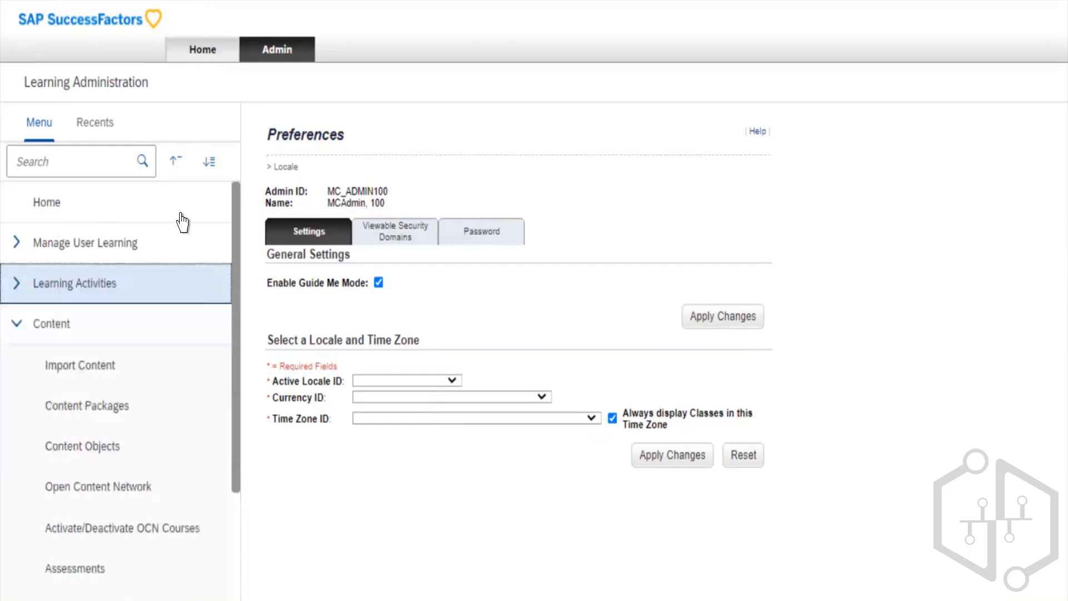
pyautogui.press('Return')
# - Expand the Manage User Learning section and look through its entries
pyautogui.press('Up')
pyautogui.press('Return')
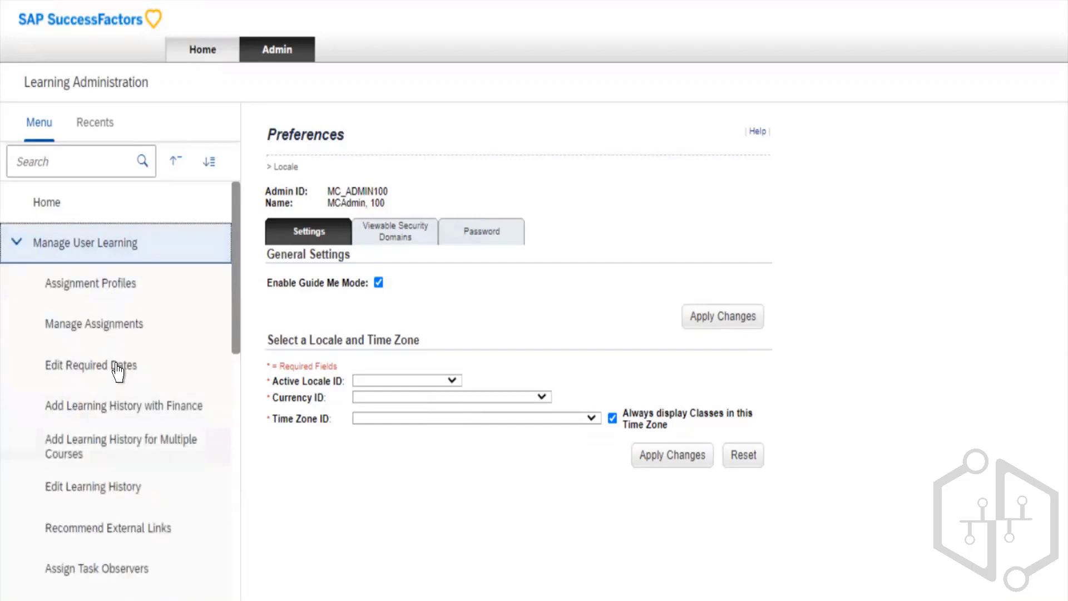
pyautogui.scroll(-3, 117, 370)
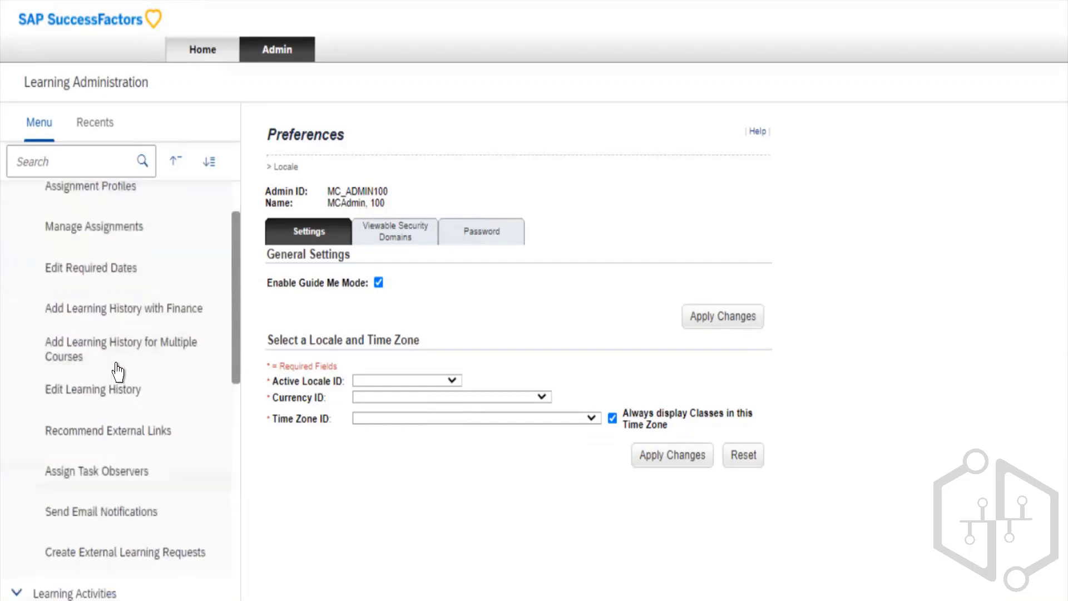
pyautogui.scroll(3, 117, 372)
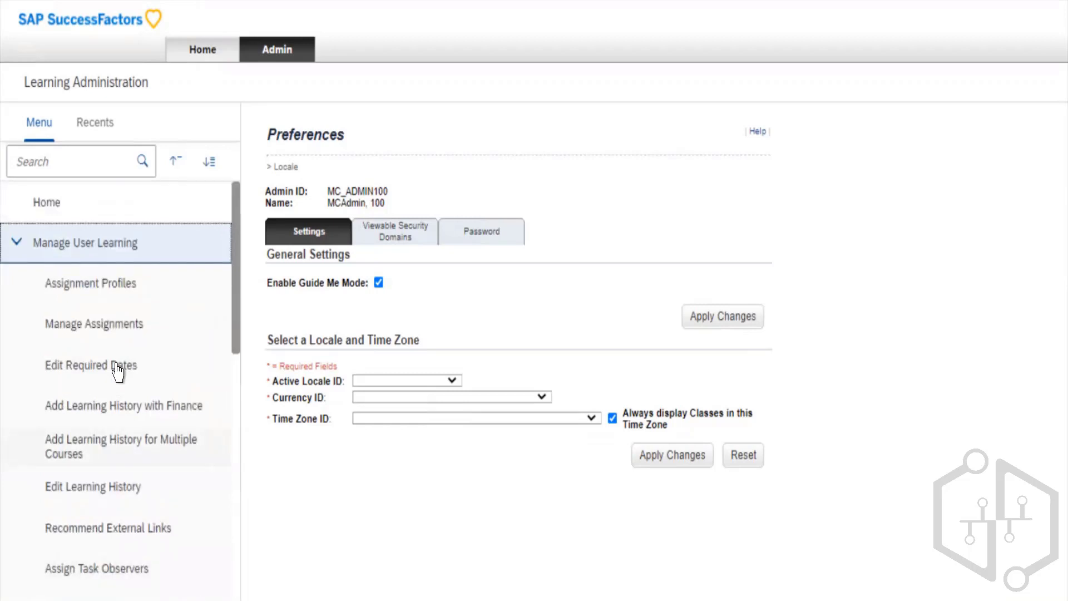
# - Collapse the Manage User Learning section and open the Items search page within Learning Activities
pyautogui.click(127, 240)
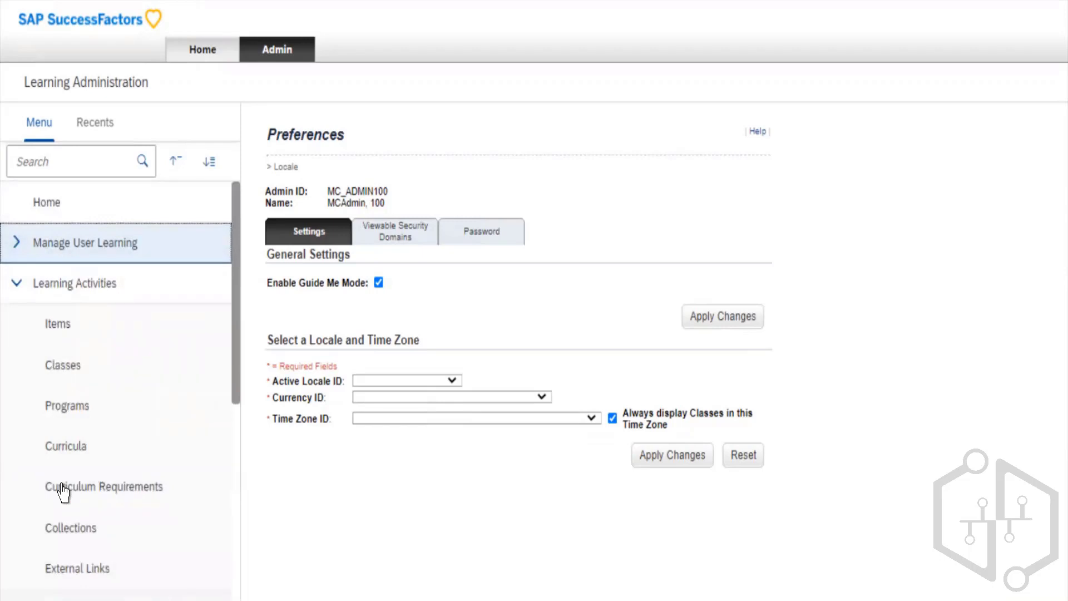
pyautogui.click(87, 268)
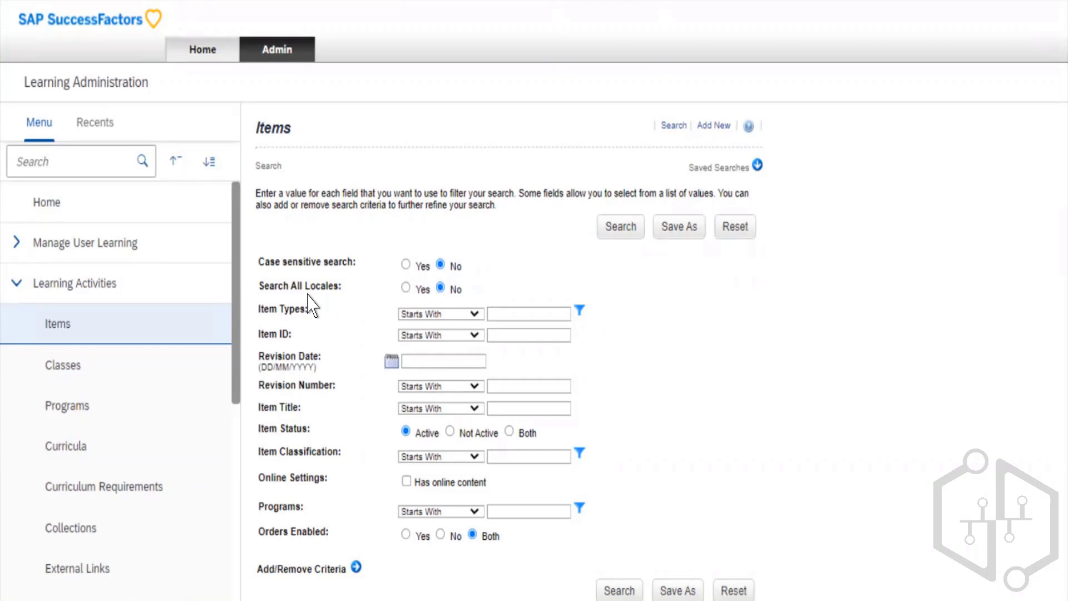
pyautogui.moveTo(283, 286); pyautogui.dragTo(331, 287)
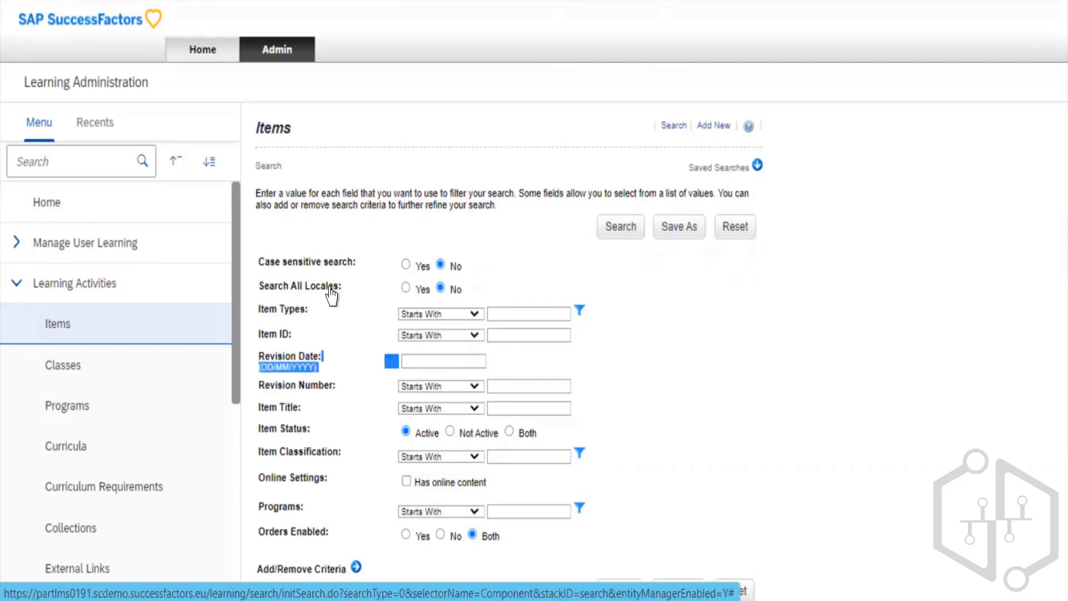
pyautogui.click(357, 304)
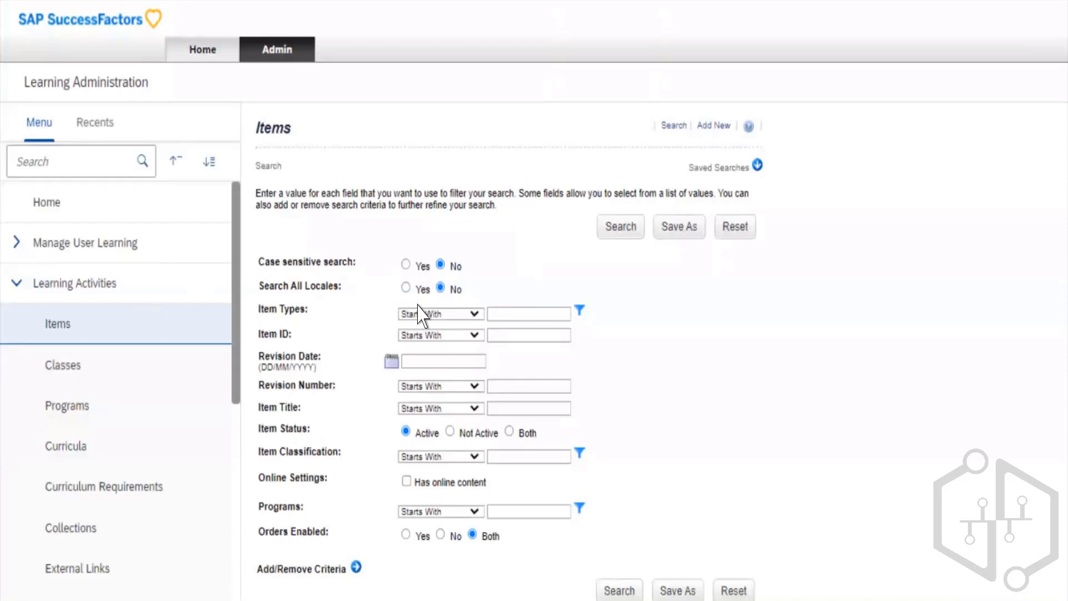
# - Keep the Item Types criterion on Starts With and enter "SAp" as its value
pyautogui.click(530, 387)
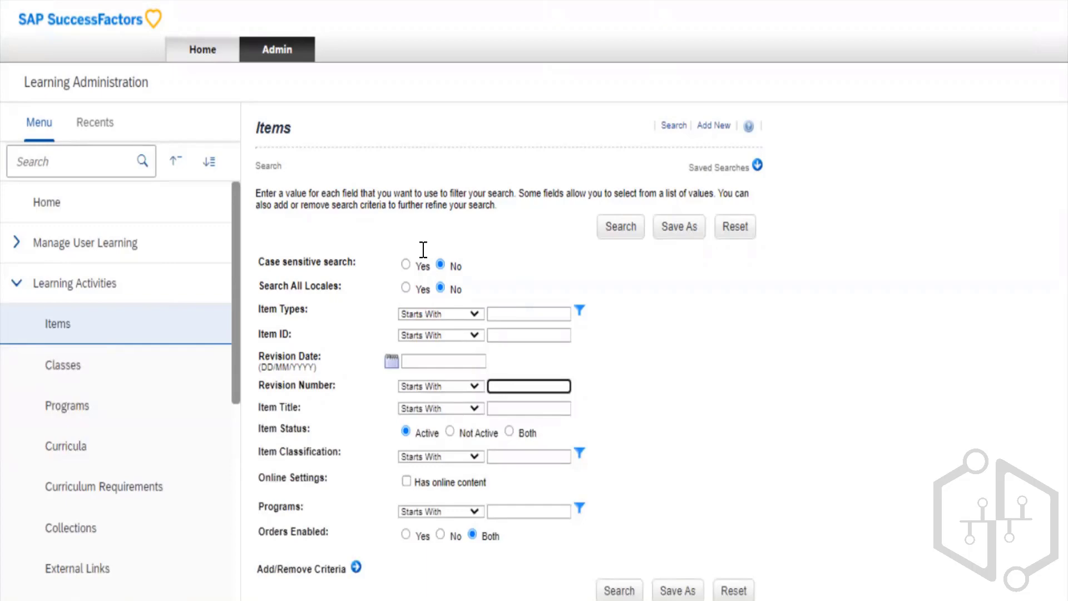
pyautogui.click(530, 313)
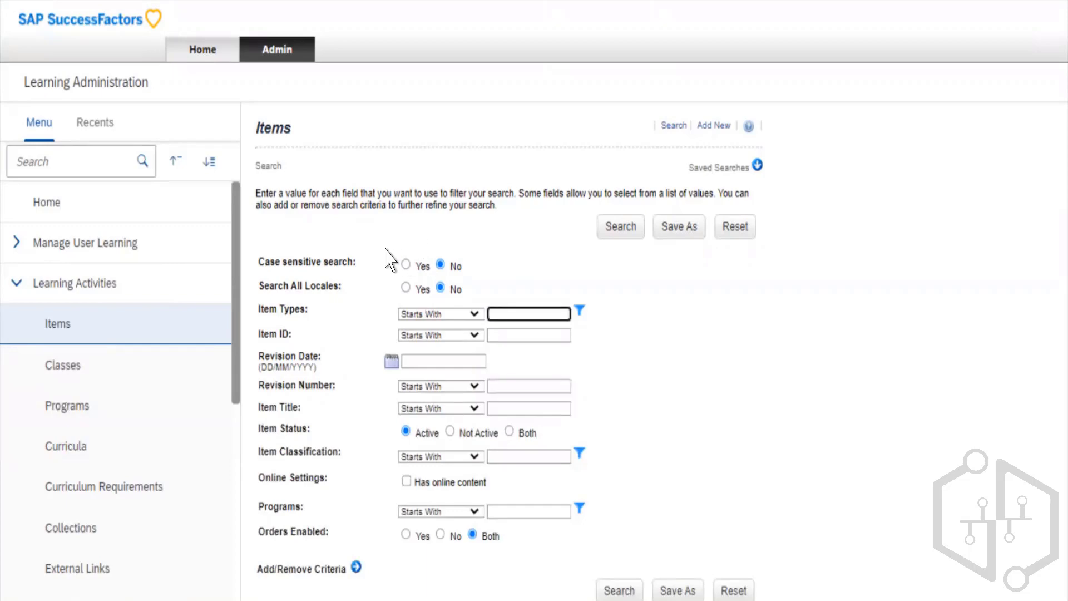
pyautogui.click(474, 314)
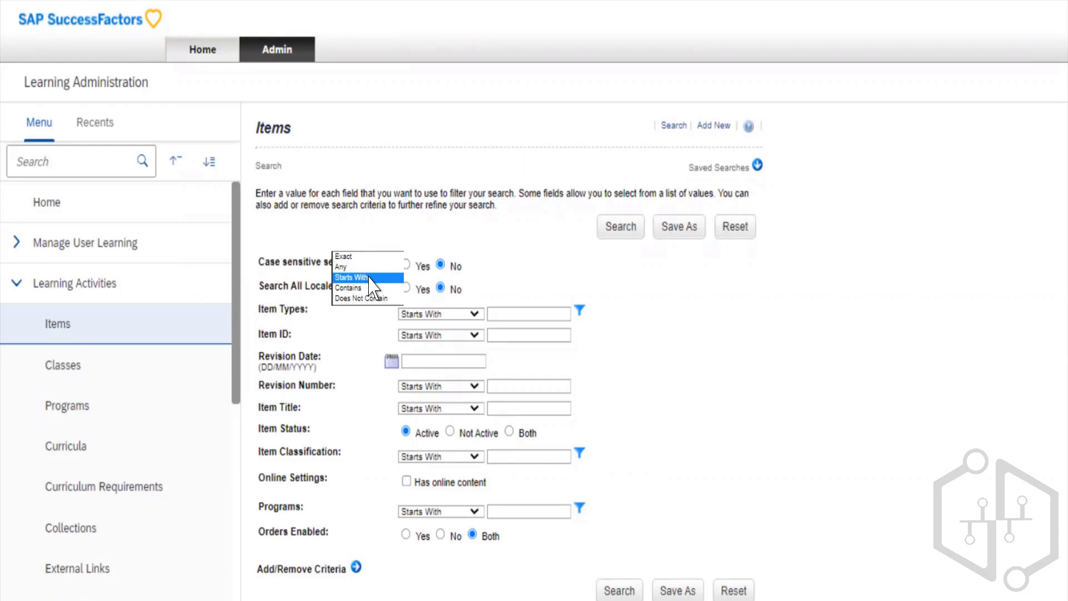
pyautogui.click(370, 278)
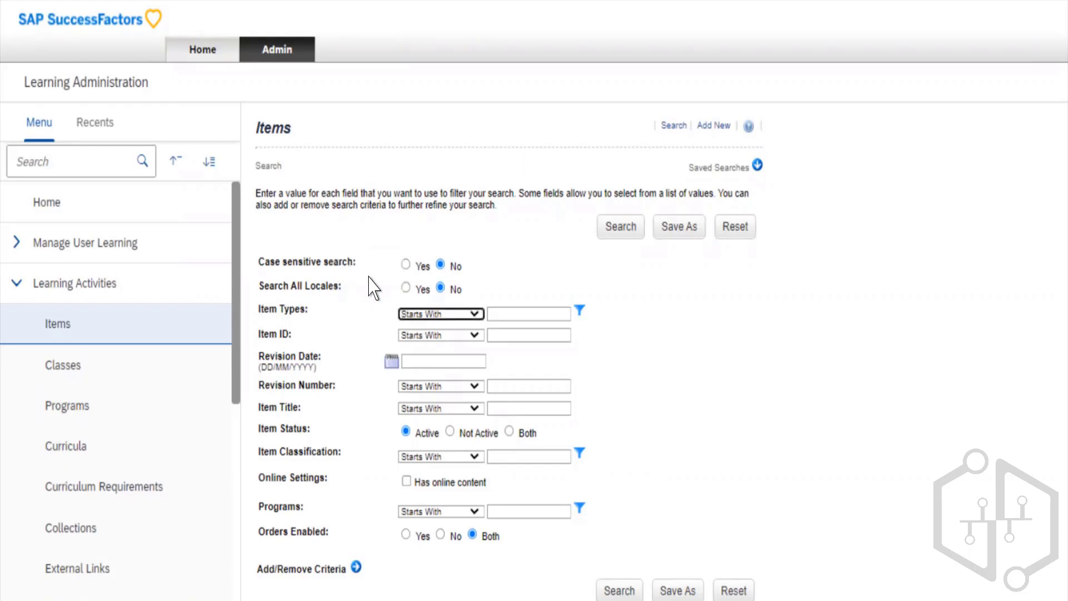
pyautogui.click(508, 313)
pyautogui.click(529, 314)
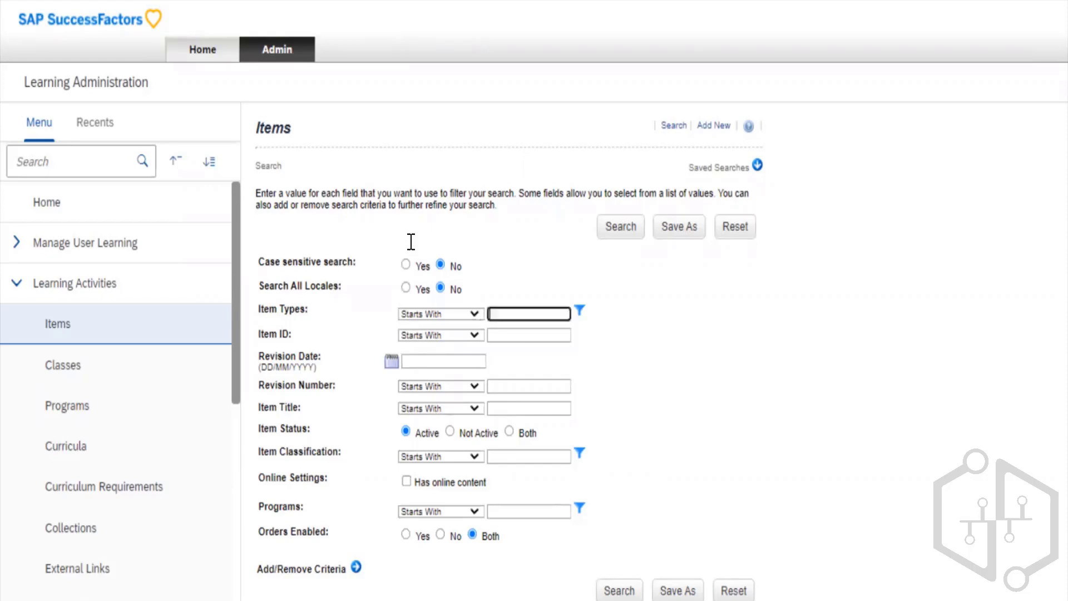
pyautogui.write('SAp')
# - Try Search All Locales with Yes and return it to No
pyautogui.click(357, 227)
pyautogui.click(406, 288)
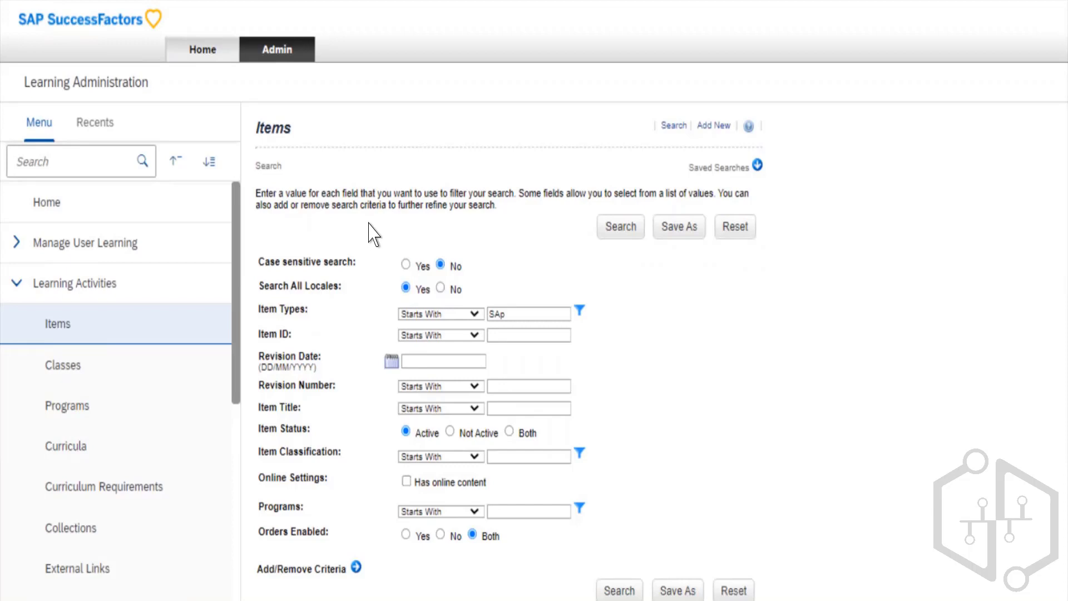
pyautogui.press('Right')
# - Set the match condition of the Item Types criterion to Contains
pyautogui.click(360, 251)
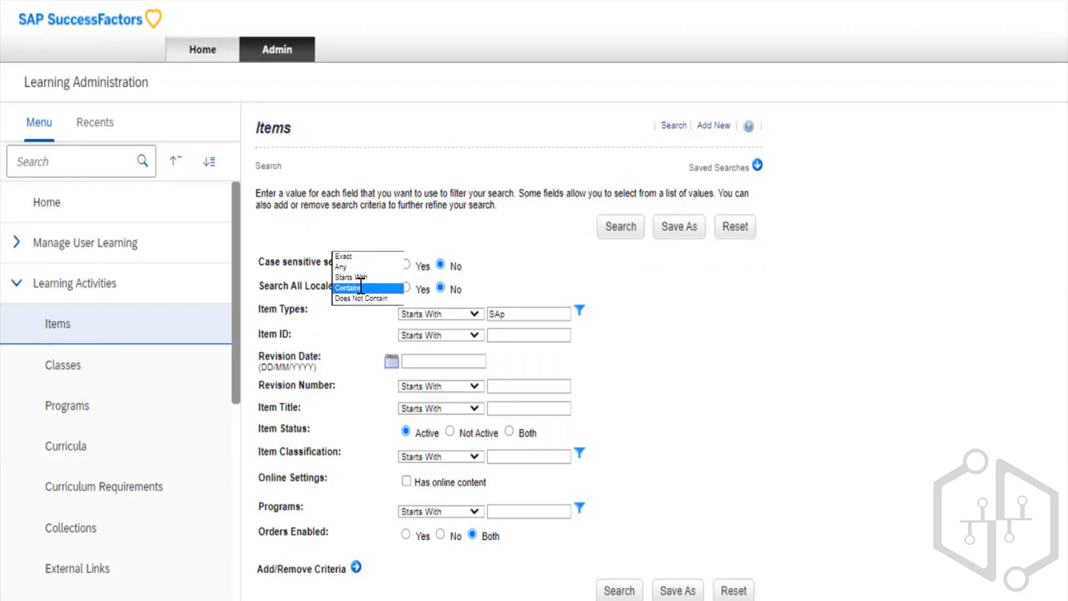
pyautogui.click(362, 288)
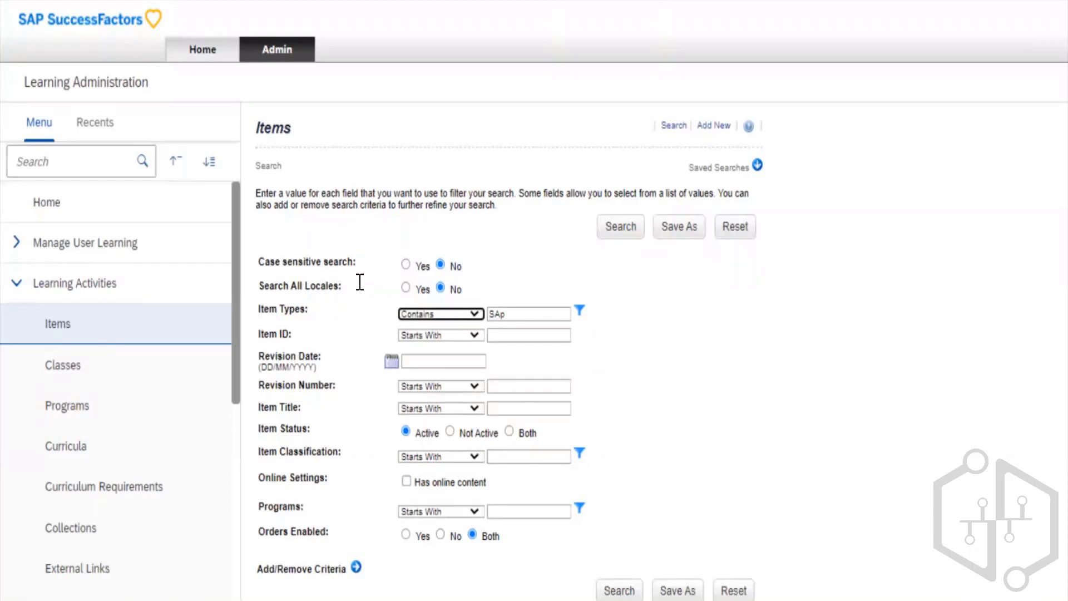
pyautogui.click(360, 280)
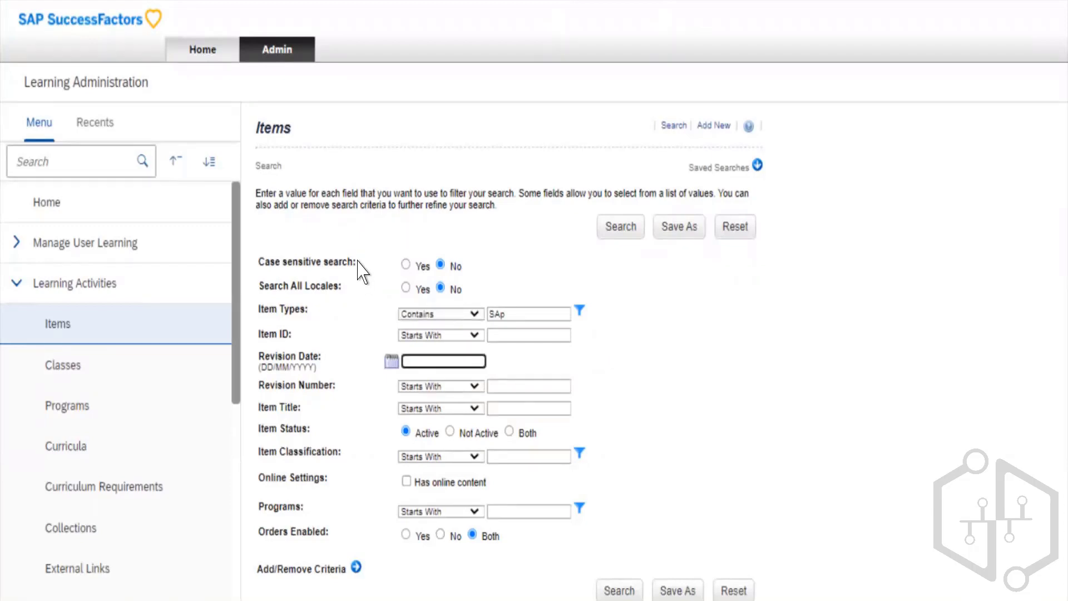
pyautogui.click(359, 260)
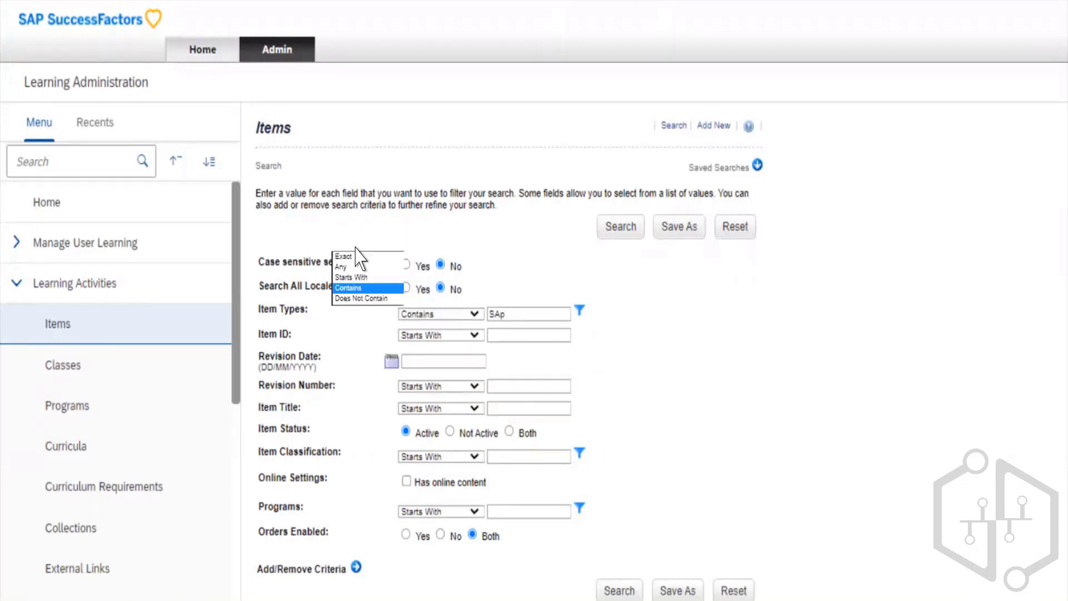
pyautogui.click(357, 288)
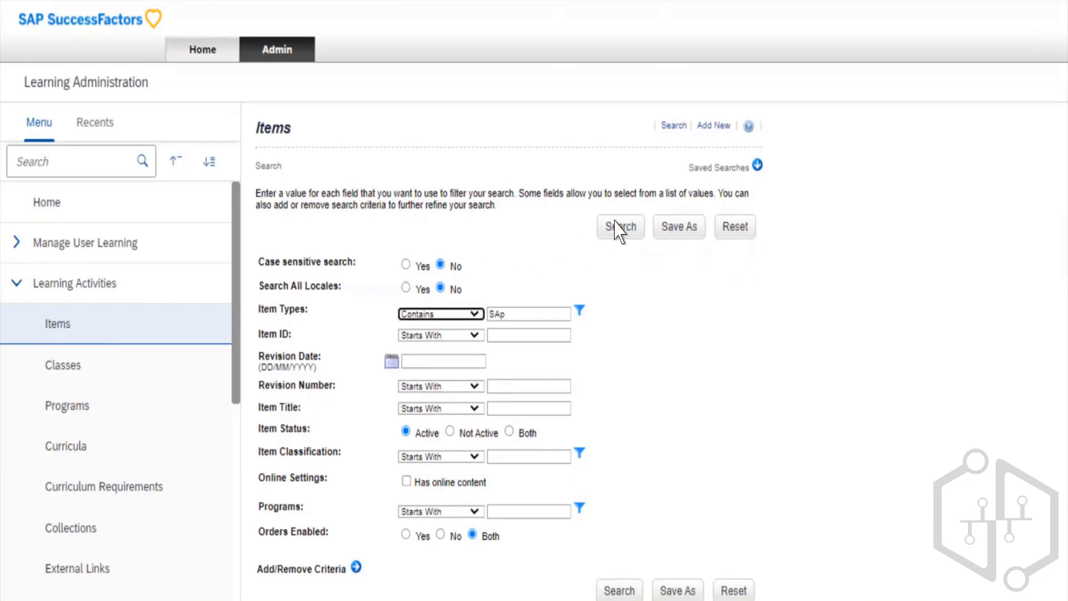
# - Run the item search with the entered Item Types criterion
pyautogui.click(507, 146)
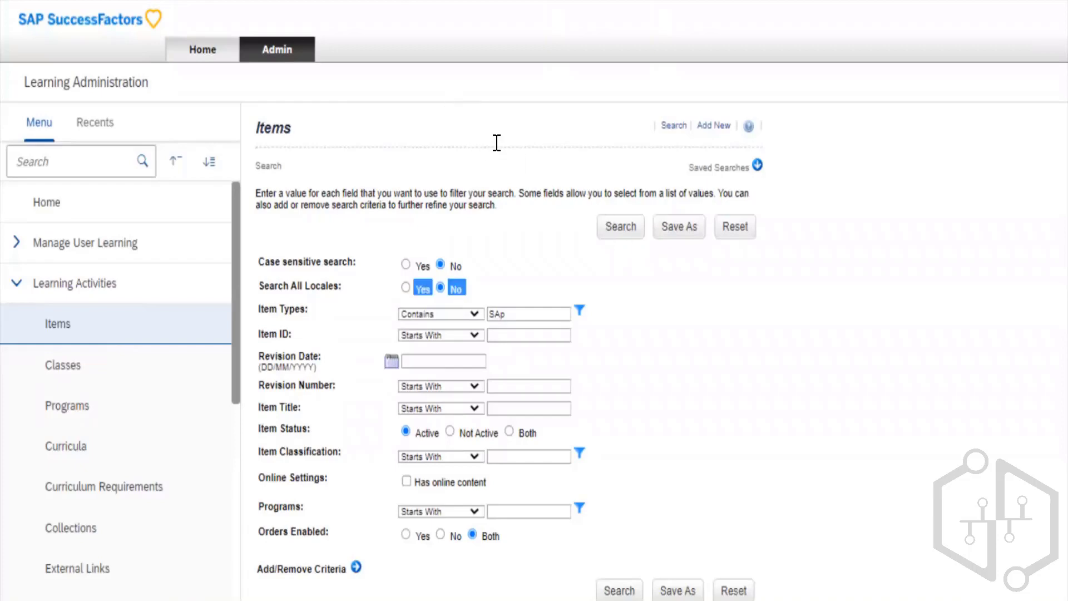
pyautogui.doubleClick(595, 193)
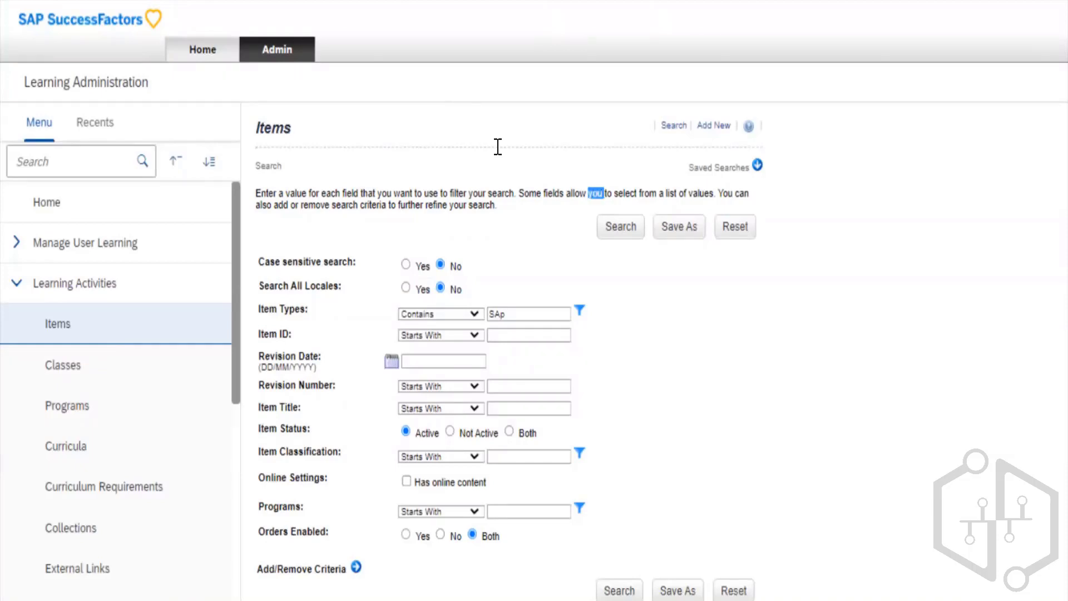
pyautogui.click(498, 146)
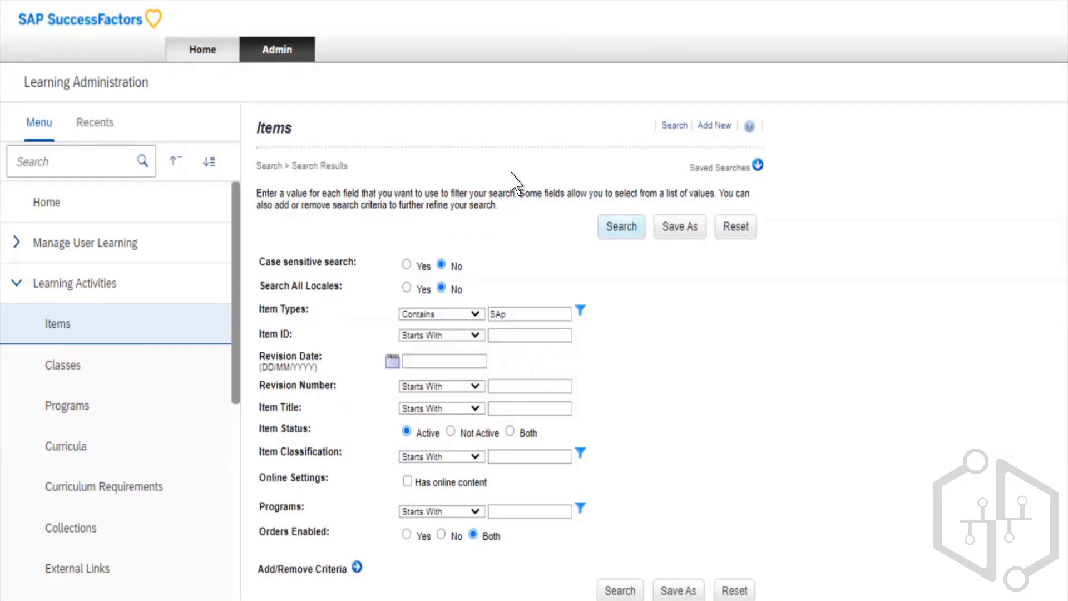
# - Examine the item search results and compare them with the search criteria, including the match conditions offered for Item Types
pyautogui.scroll(-5, 513, 180)
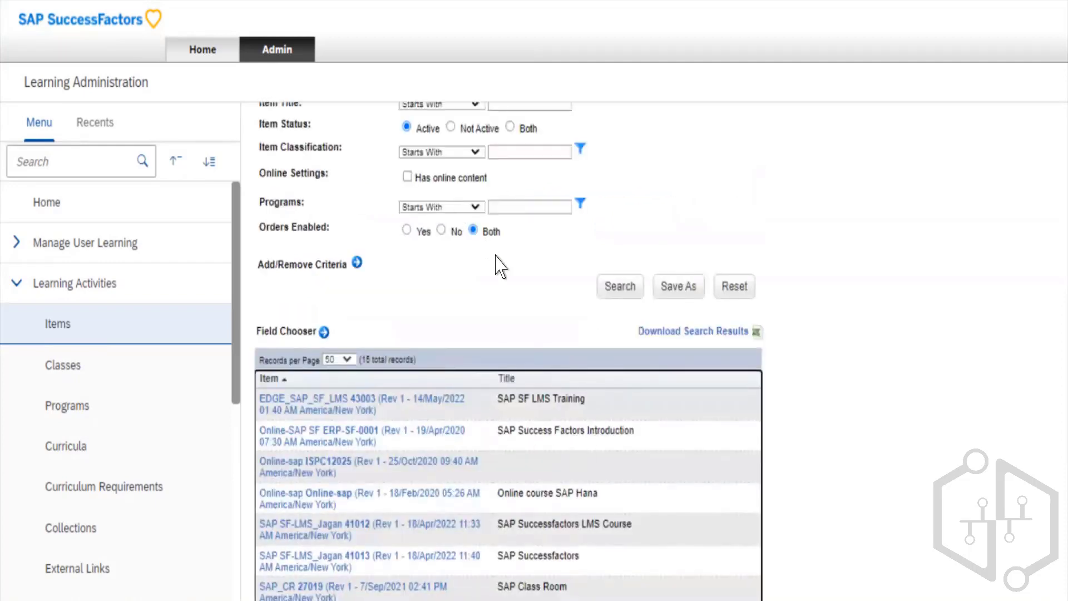
pyautogui.scroll(4, 487, 244)
pyautogui.scroll(1, 468, 267)
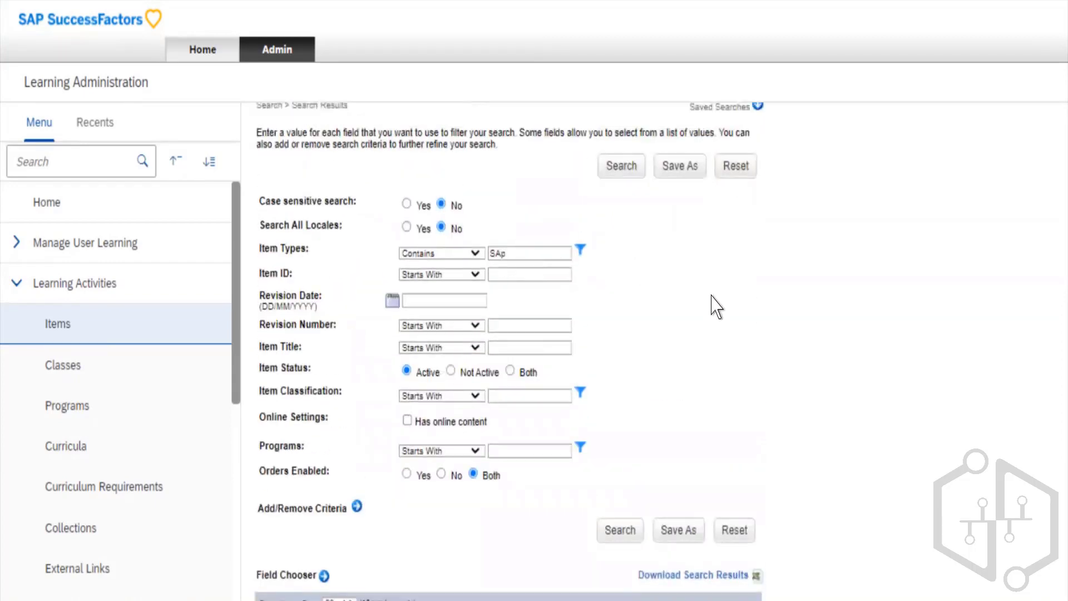
pyautogui.scroll(-8, 717, 306)
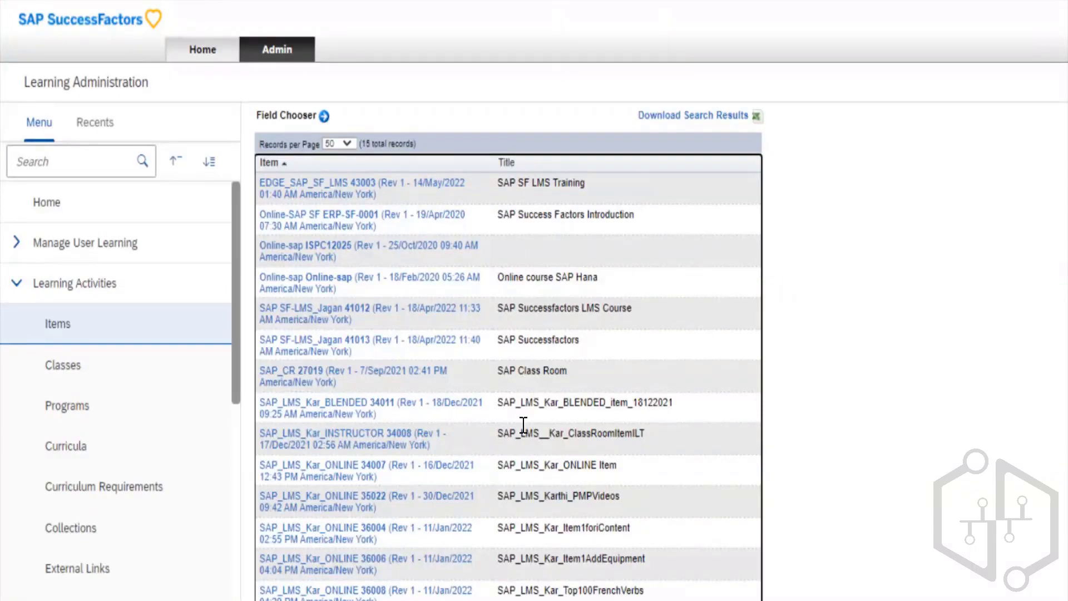
pyautogui.scroll(10, 524, 424)
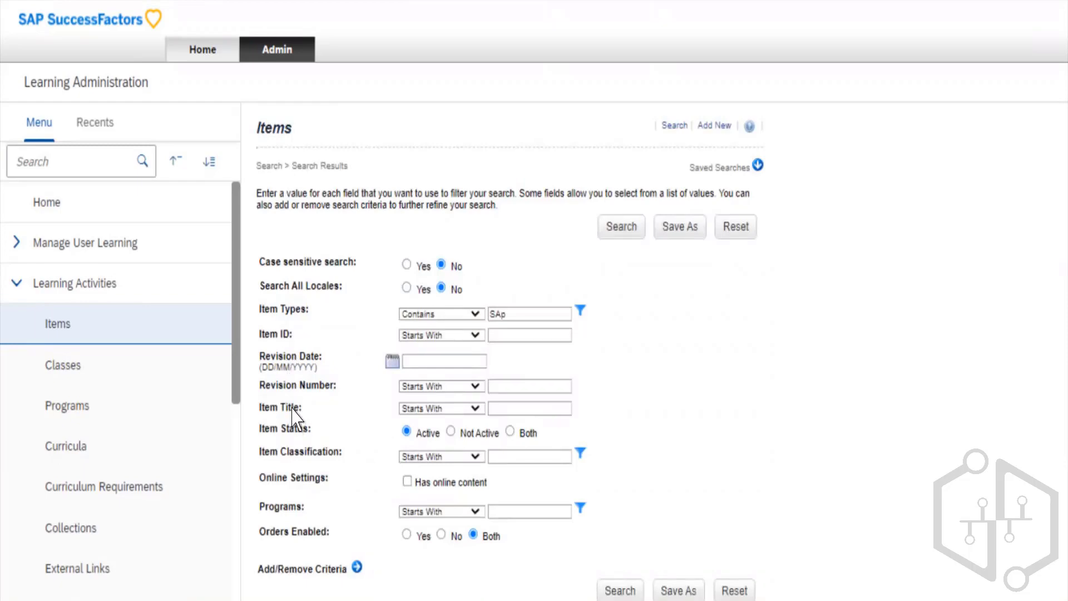
pyautogui.scroll(-7, 706, 498)
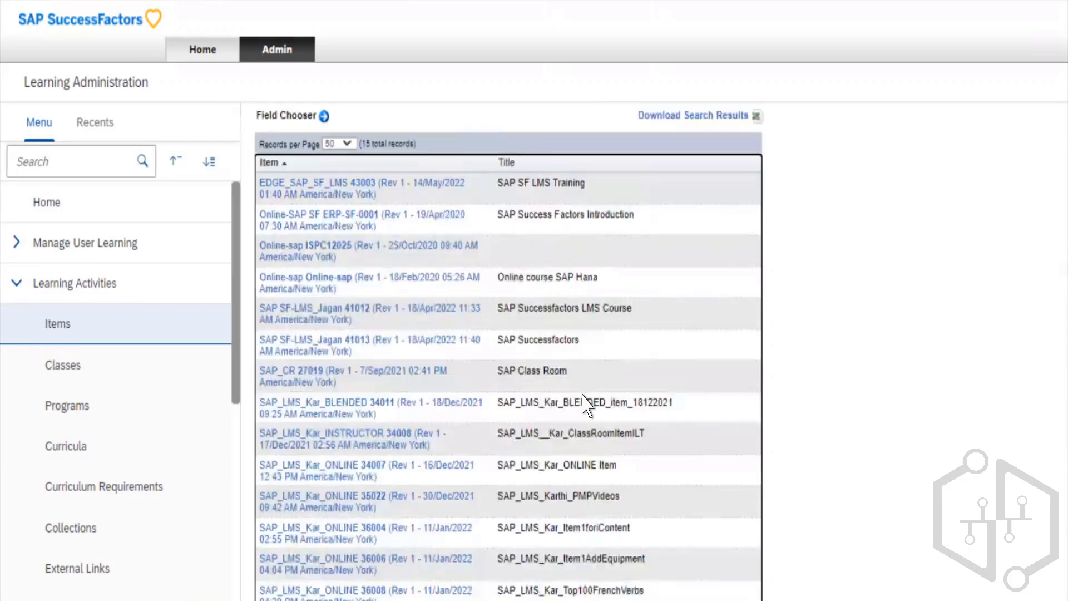
pyautogui.scroll(7, 589, 463)
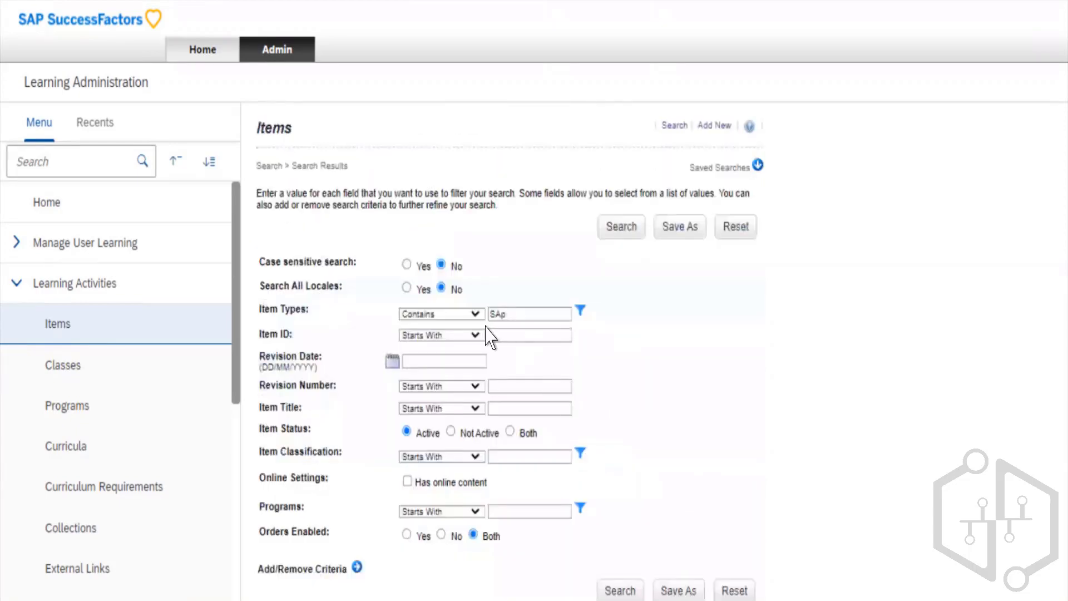
pyautogui.click(355, 250)
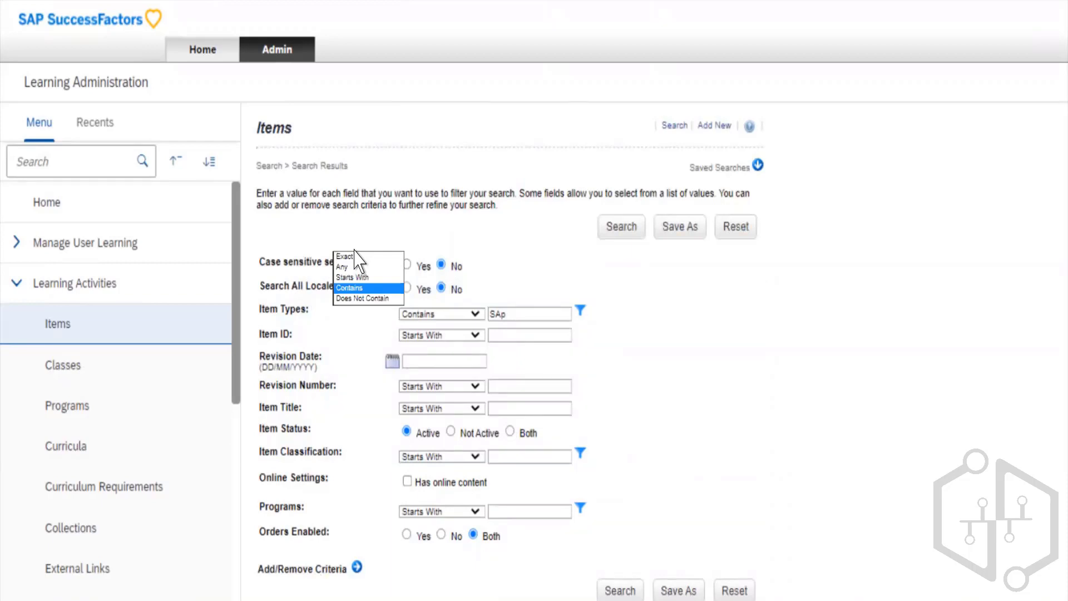
pyautogui.click(379, 243)
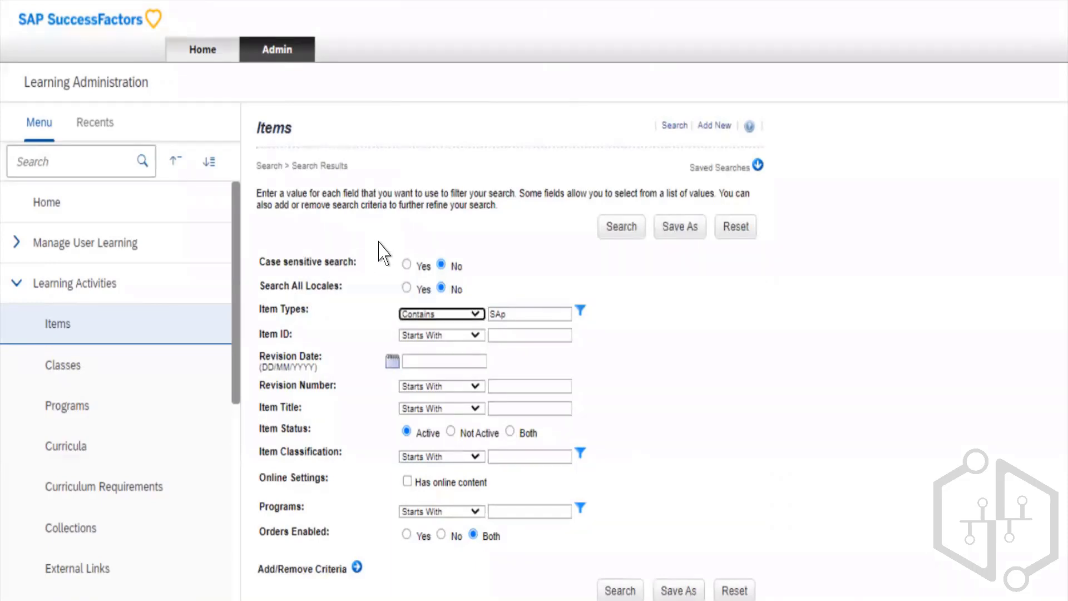
# - Clear the Item Types search value and set its match condition to Any
pyautogui.press('Tab')
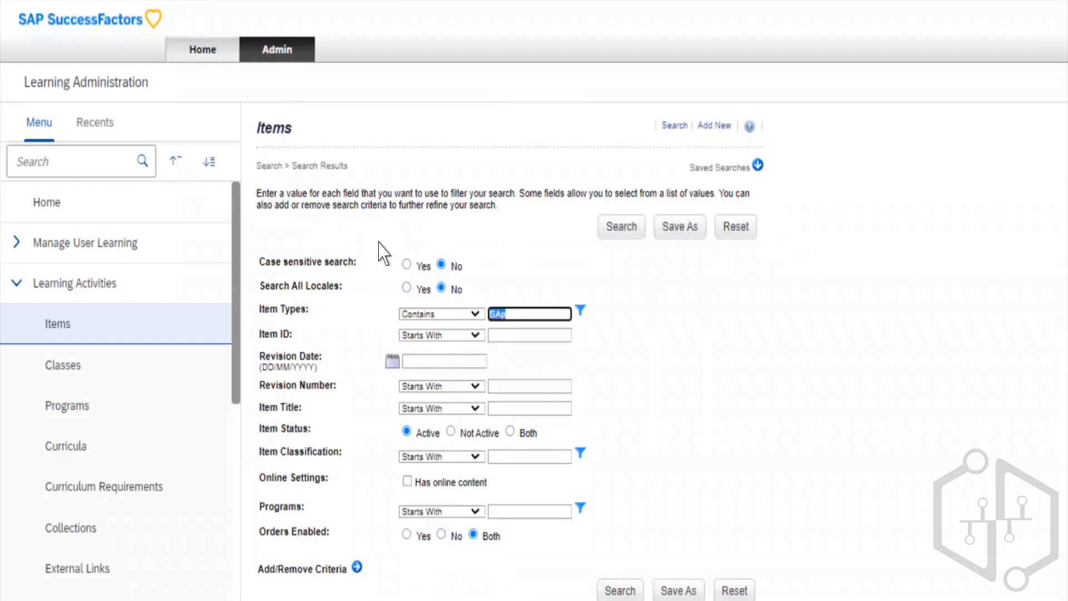
pyautogui.press('BackSpace')
pyautogui.click(355, 242)
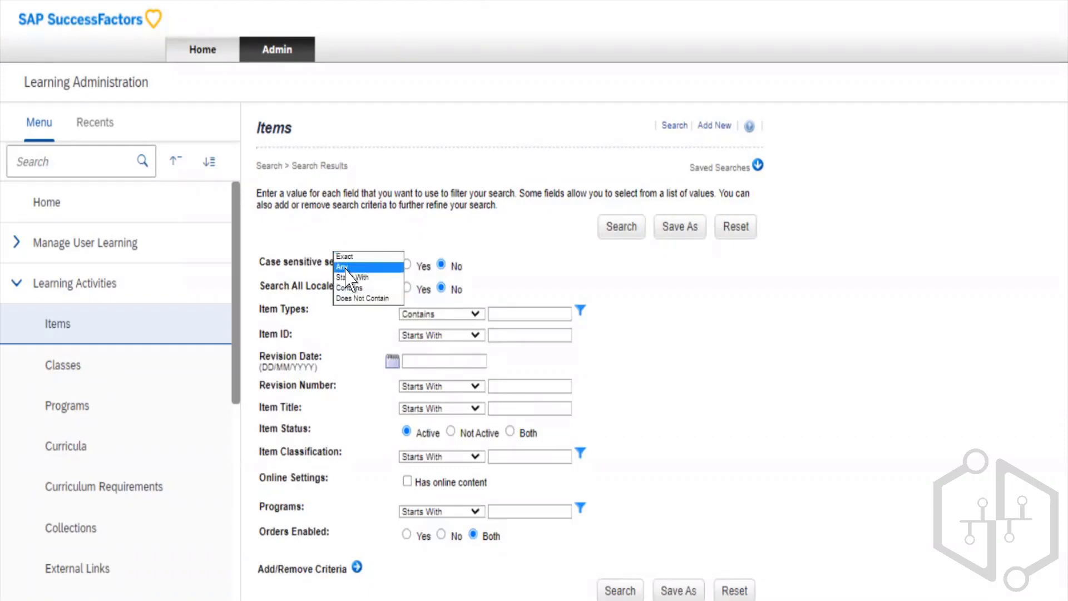
pyautogui.click(346, 269)
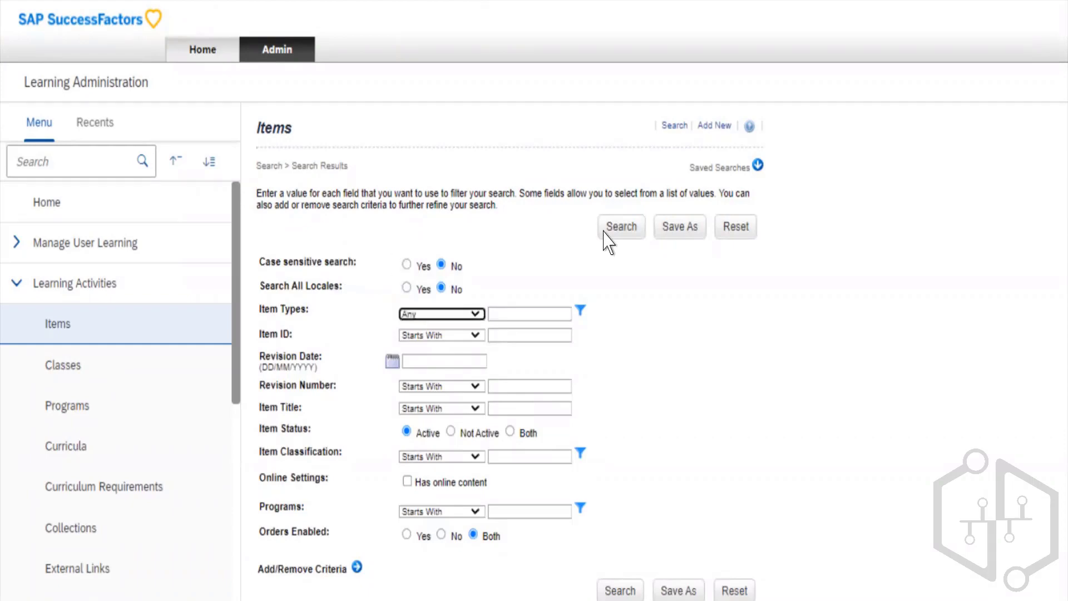
# - Run the item search with the Item Types criterion left empty and look through the list of results
pyautogui.click(482, 195)
pyautogui.doubleClick(464, 193)
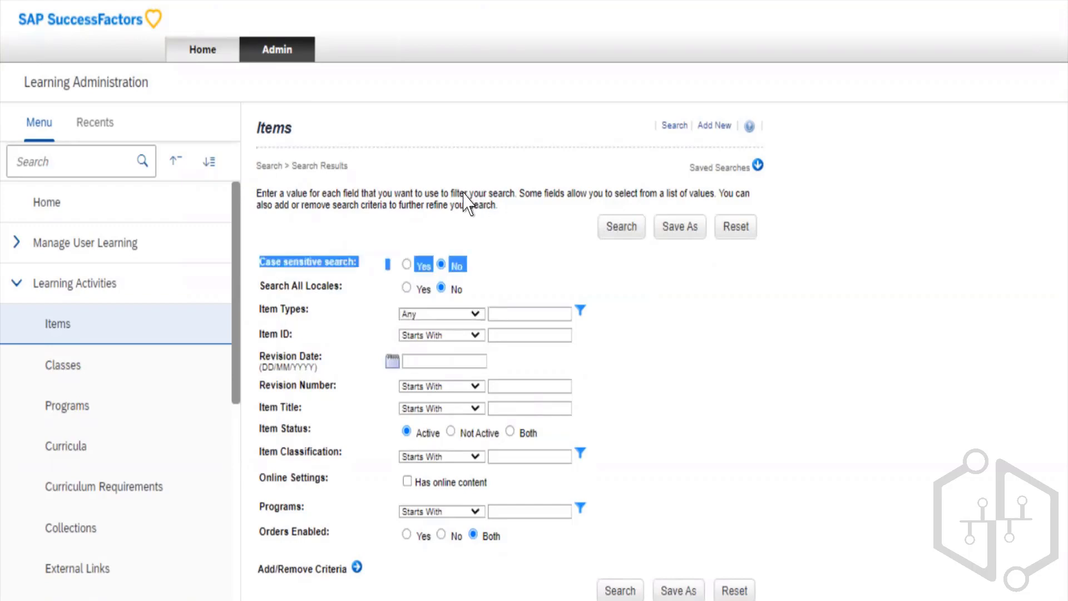
pyautogui.click(469, 186)
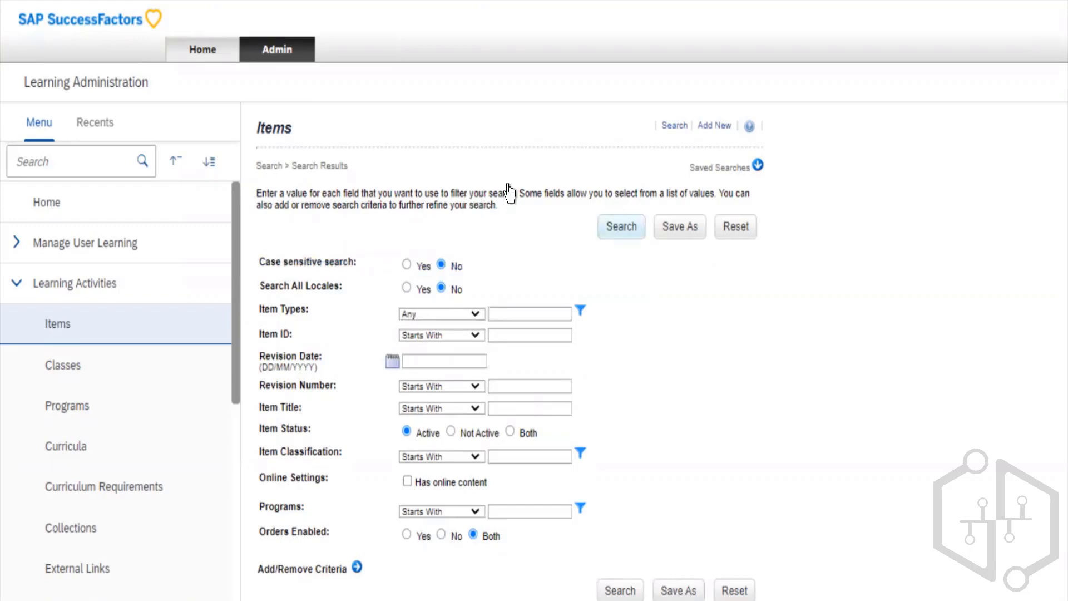
pyautogui.press('Tab')
pyautogui.press('Return')
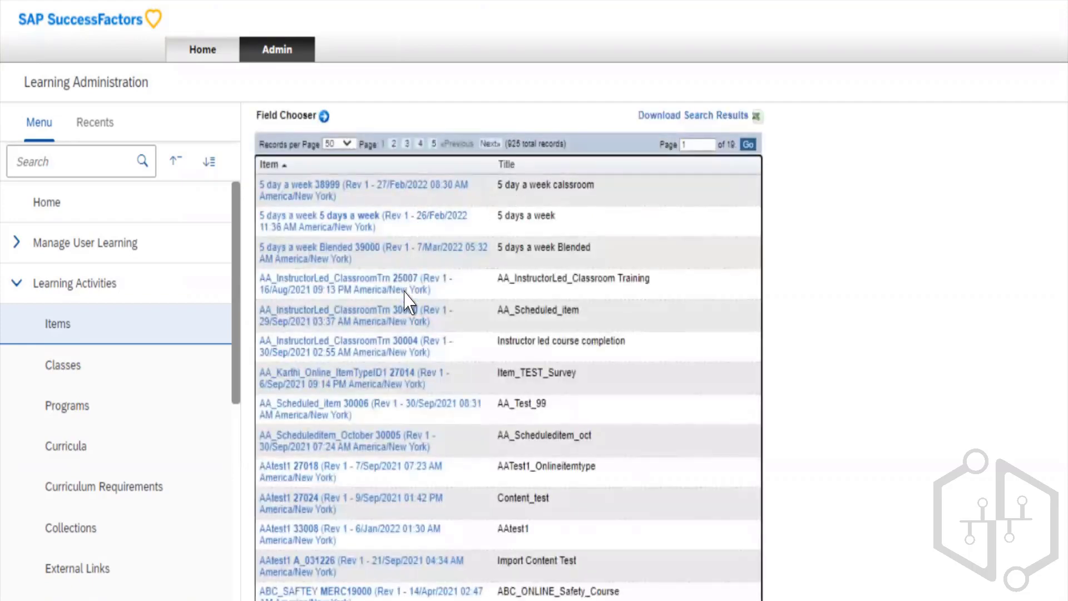
pyautogui.scroll(-4, 422, 371)
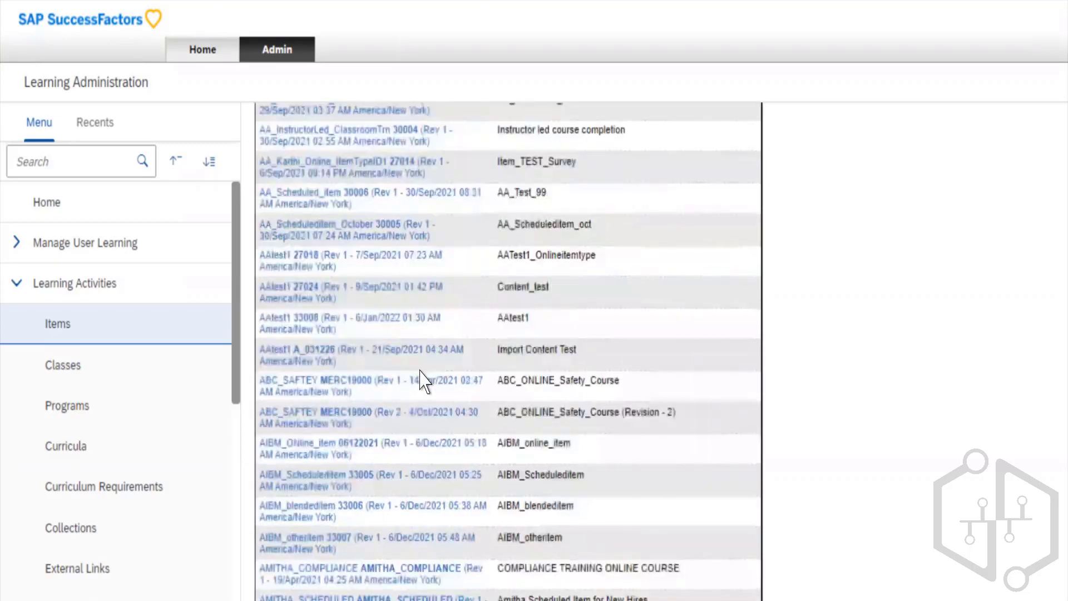
pyautogui.scroll(8, 423, 375)
pyautogui.scroll(-4, 420, 371)
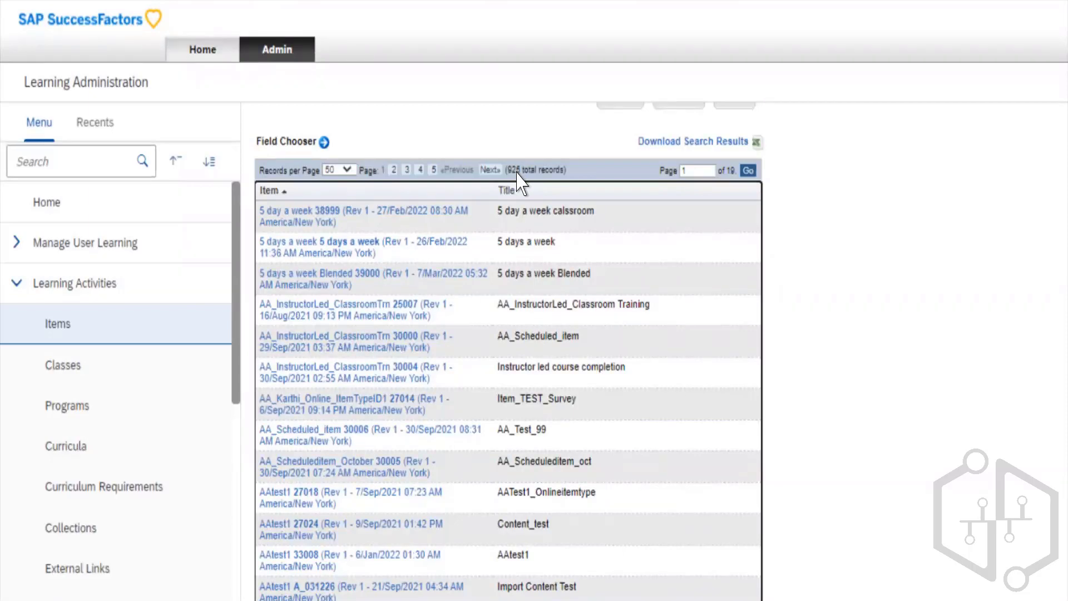
pyautogui.scroll(3, 517, 178)
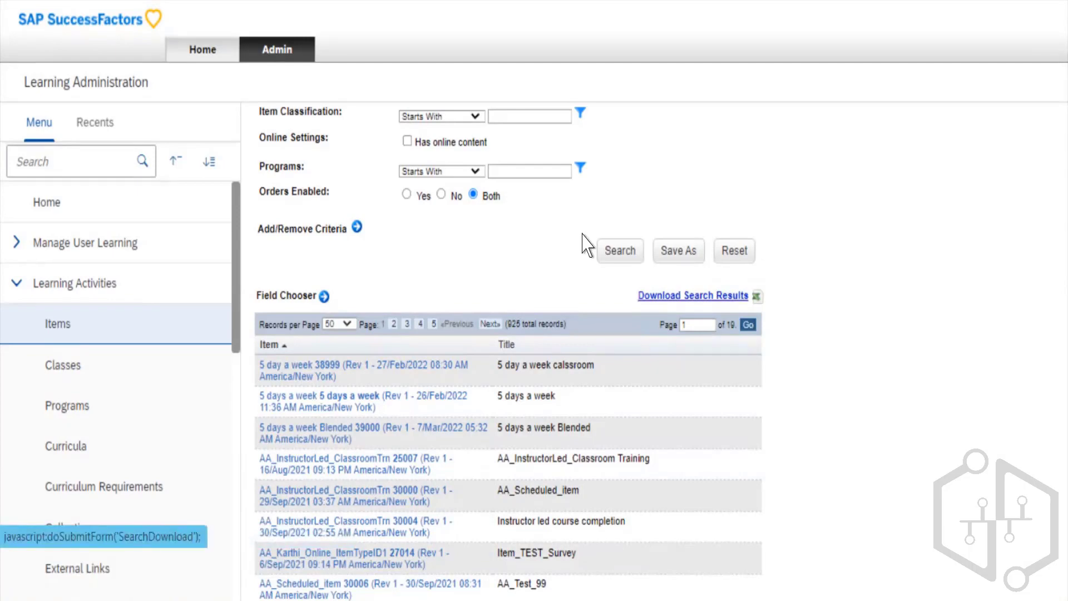
pyautogui.scroll(-8, 526, 264)
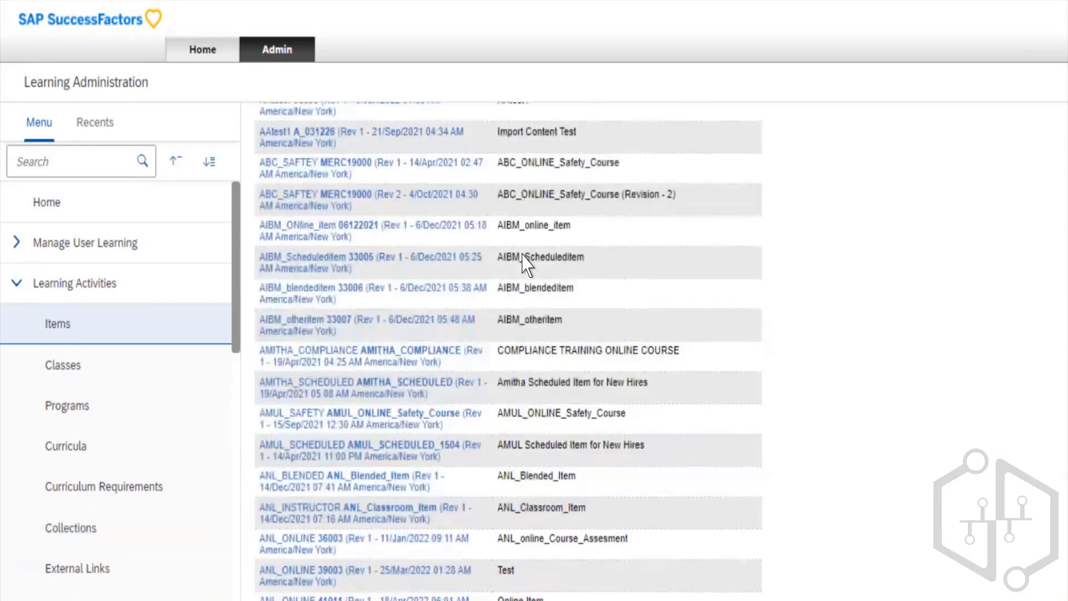
pyautogui.scroll(14, 526, 264)
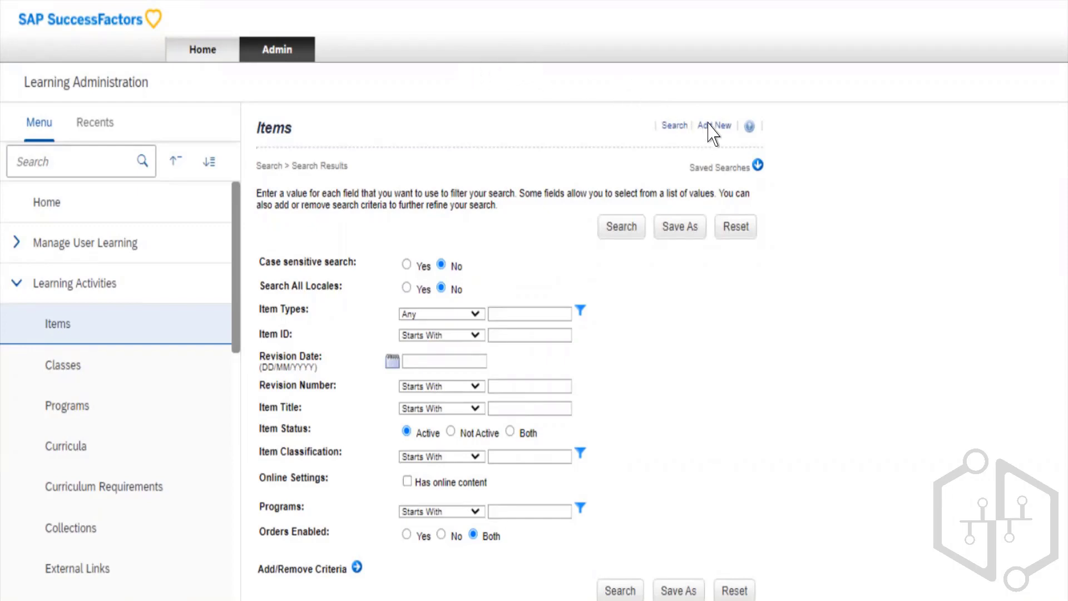
# - Start a new learning item and examine the sections of its form, from Course Information down to Administrative Use Only
pyautogui.click(593, 97)
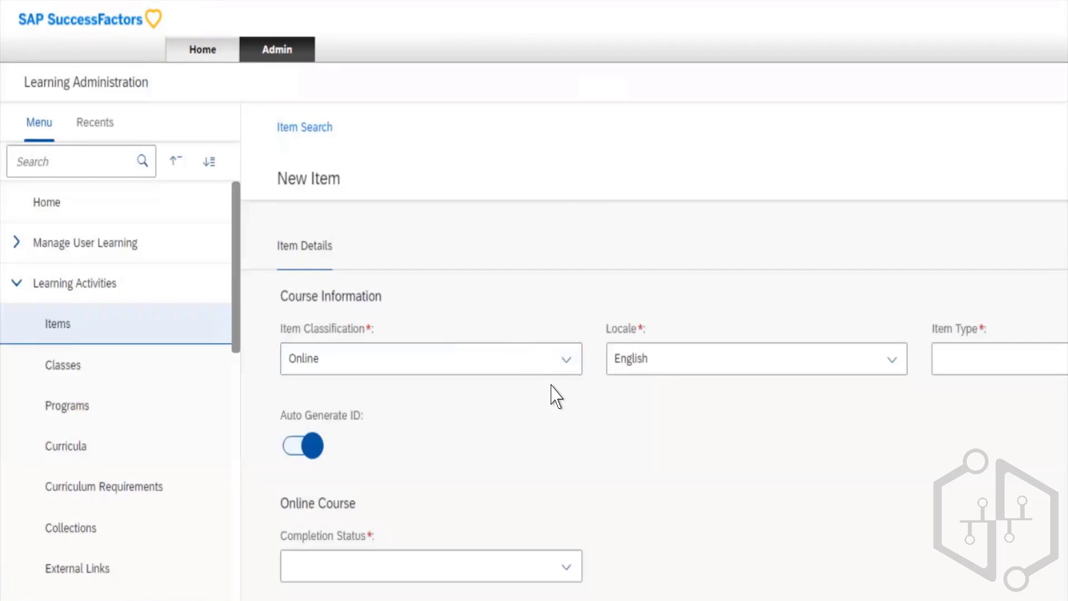
pyautogui.scroll(-20, 553, 396)
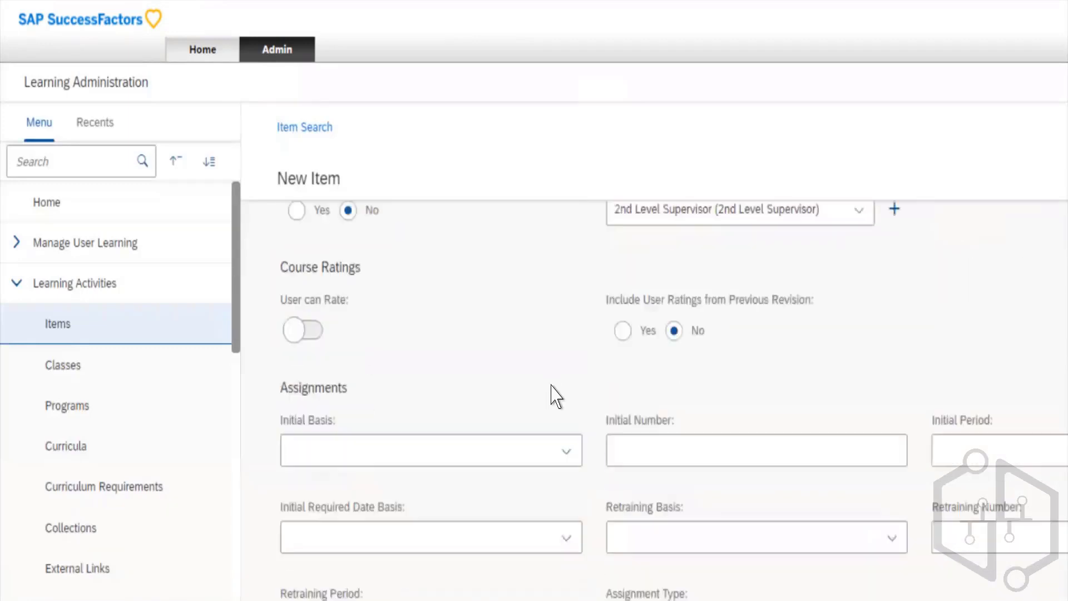
pyautogui.scroll(-12, 553, 396)
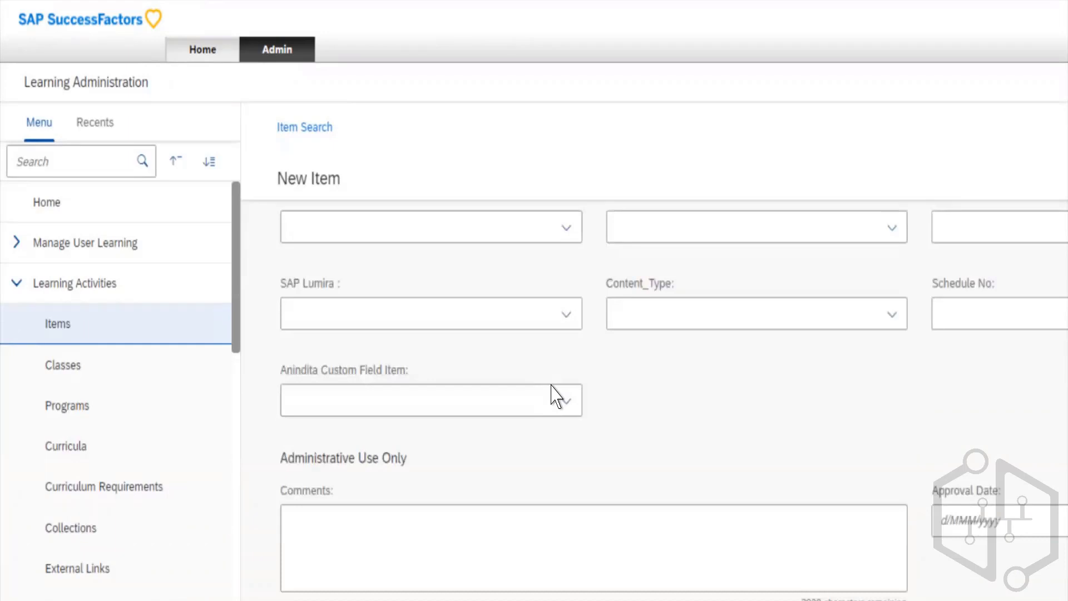
pyautogui.scroll(15, 554, 396)
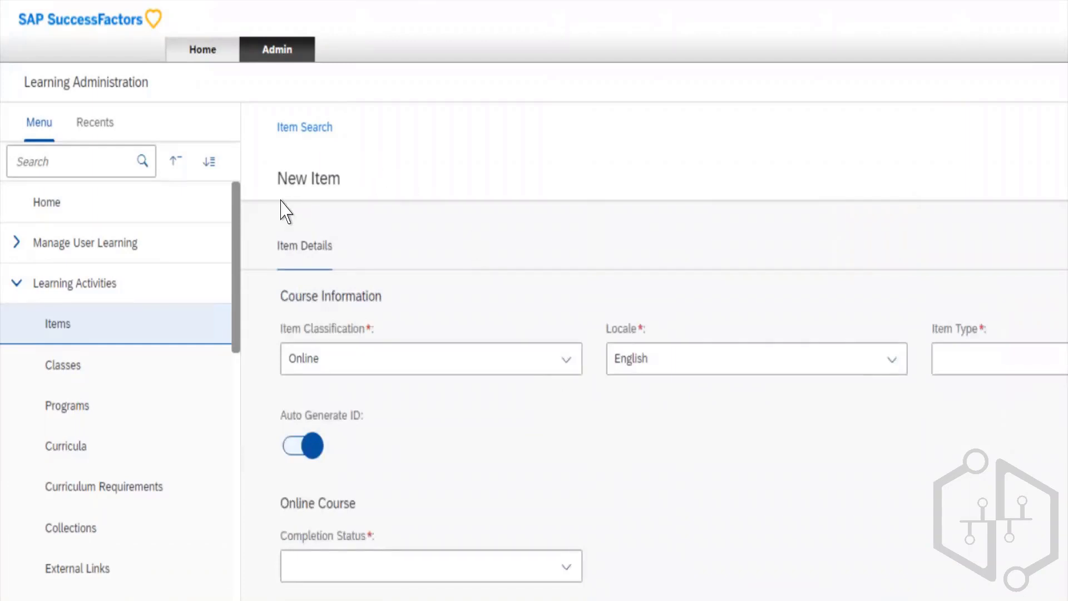
pyautogui.scroll(-6, 520, 437)
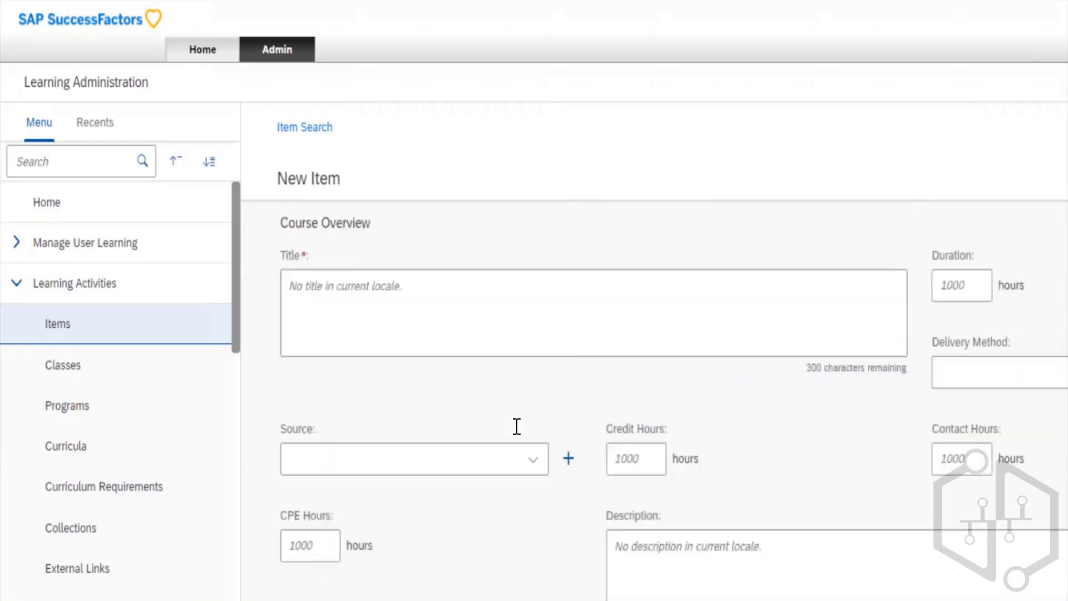
pyautogui.scroll(-10, 517, 426)
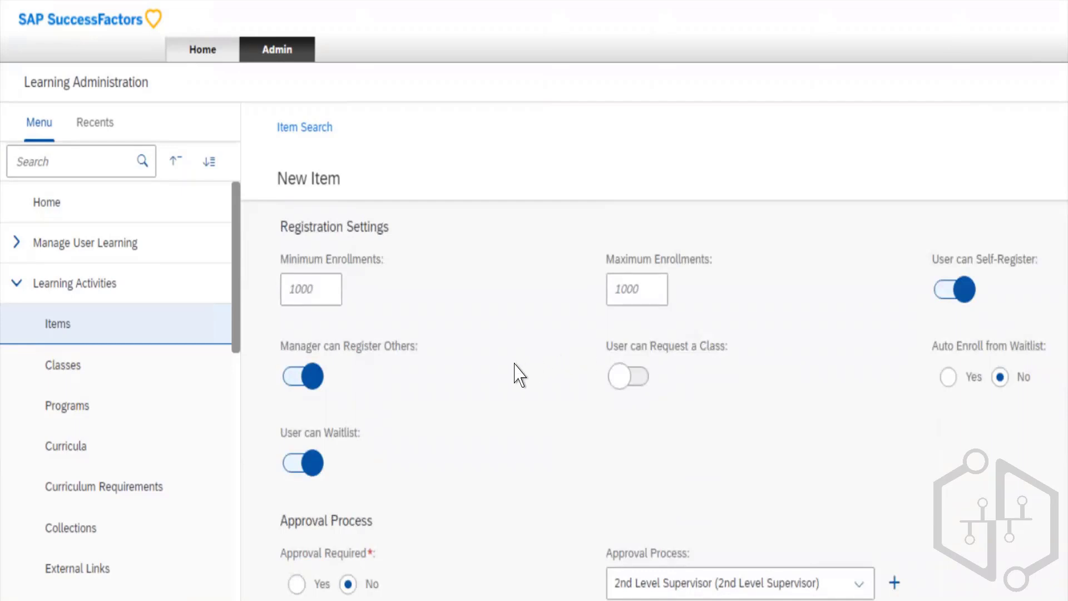
pyautogui.scroll(-15, 519, 375)
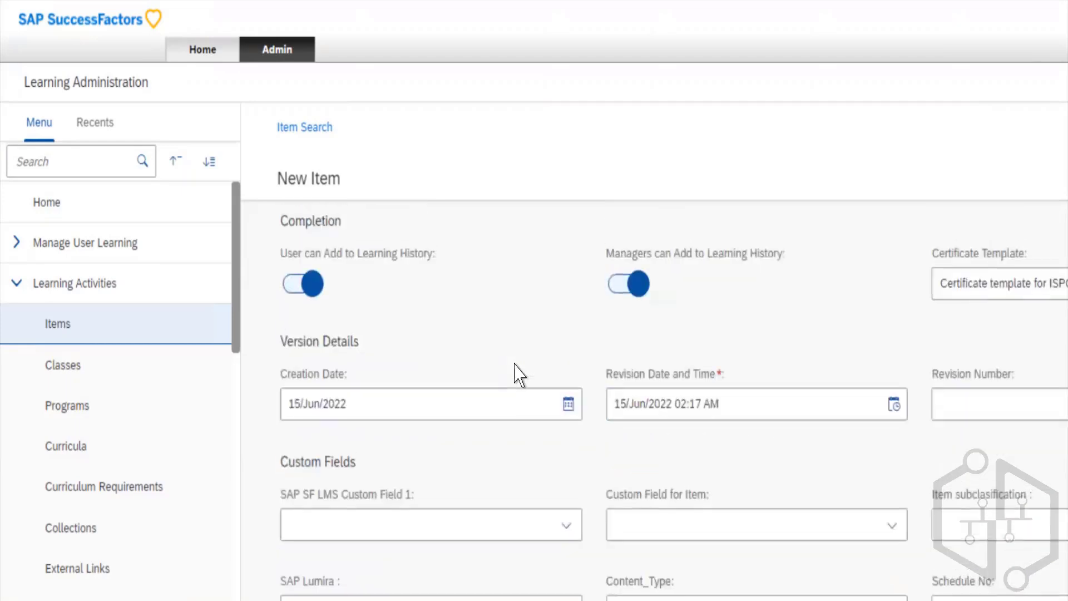
pyautogui.scroll(3, 517, 374)
pyautogui.scroll(3, 517, 374)
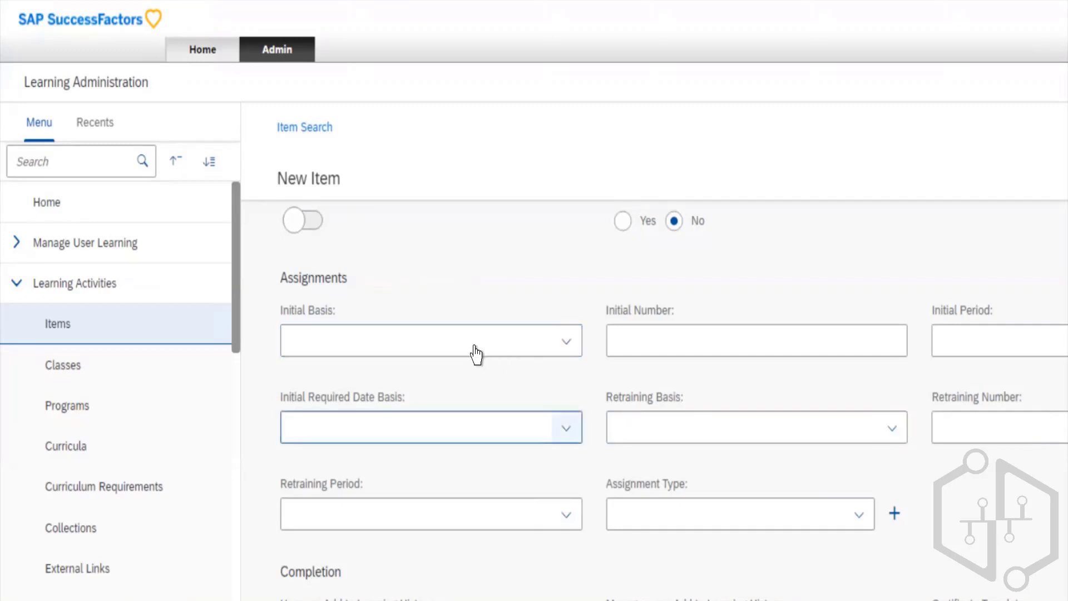
pyautogui.scroll(10, 475, 354)
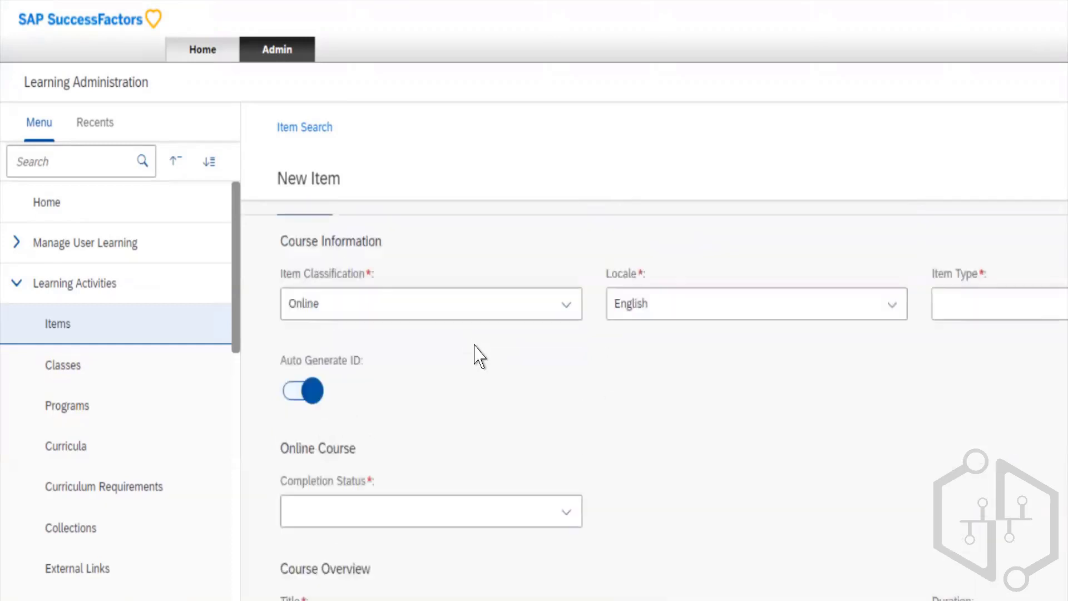
pyautogui.scroll(1, 475, 355)
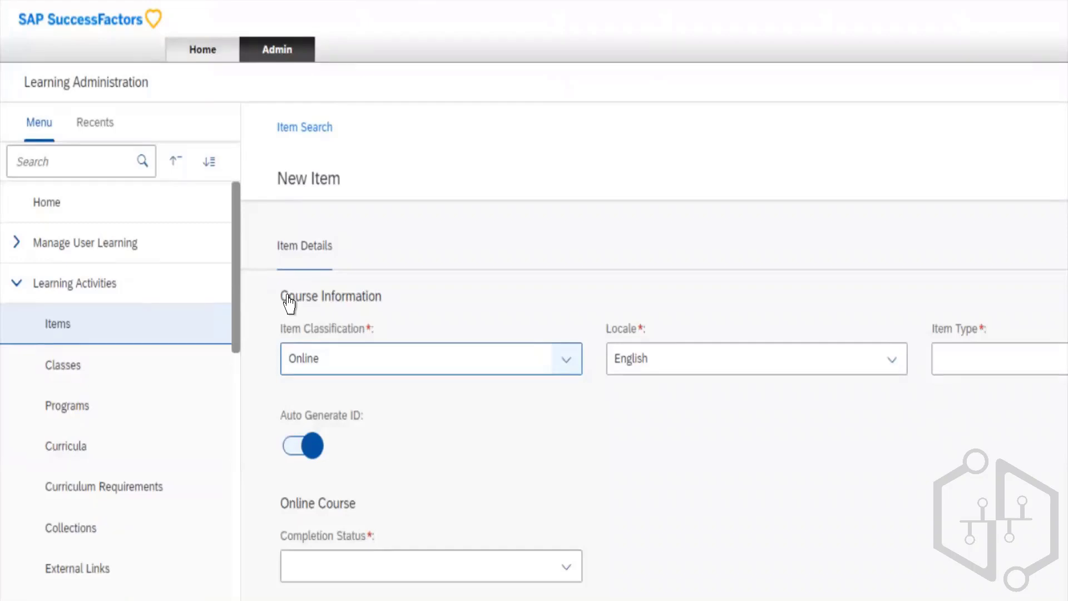
# - Try the Instructor-Led item classification for the new item and return it to Online
pyautogui.click(334, 359)
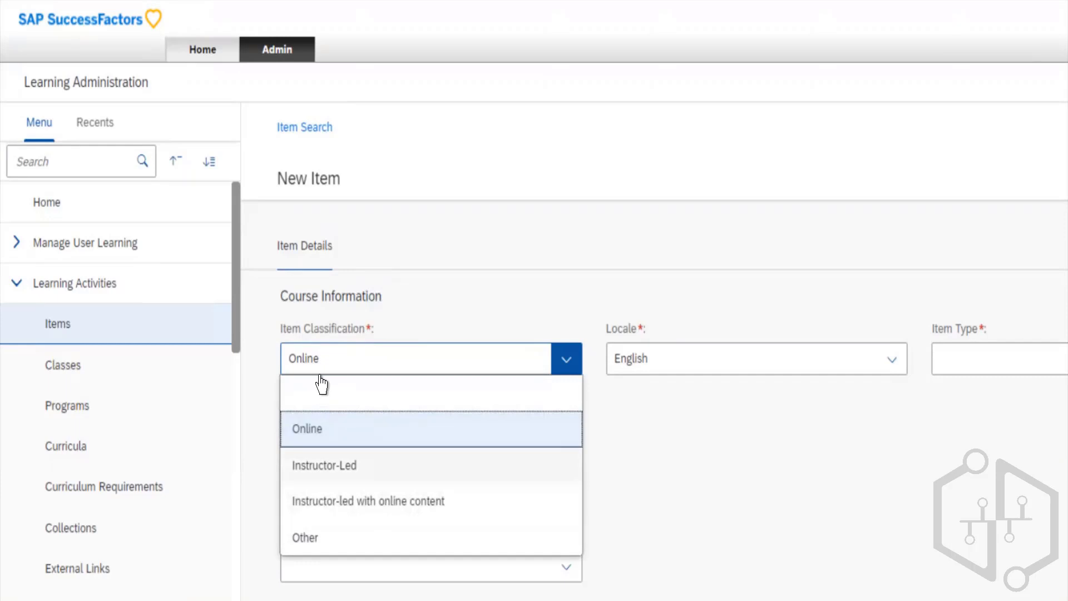
pyautogui.click(325, 466)
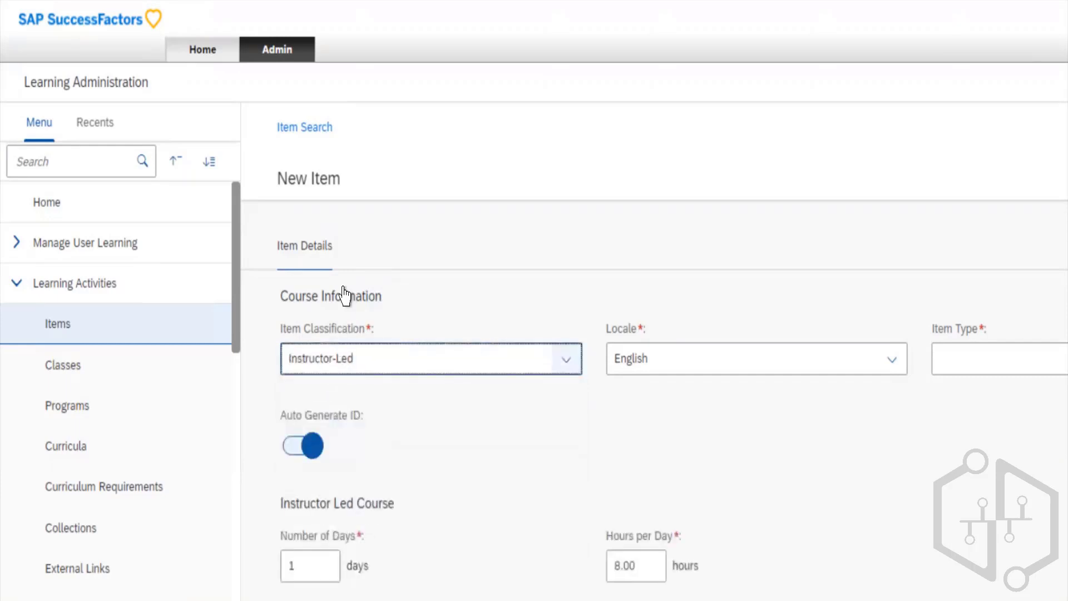
pyautogui.click(345, 359)
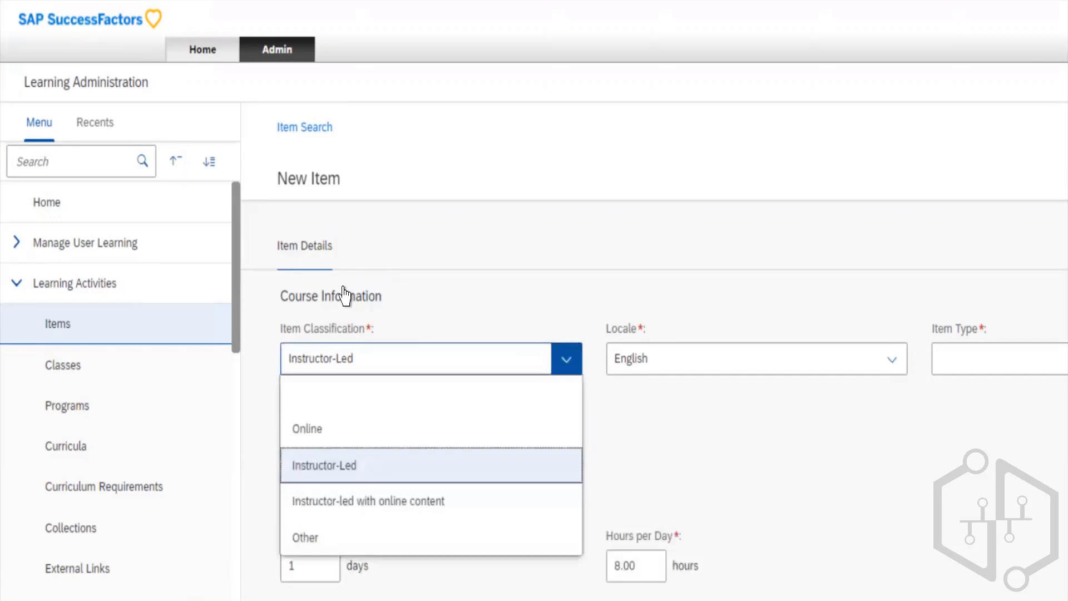
pyautogui.press('Down')
pyautogui.press('Up')
pyautogui.press('Up')
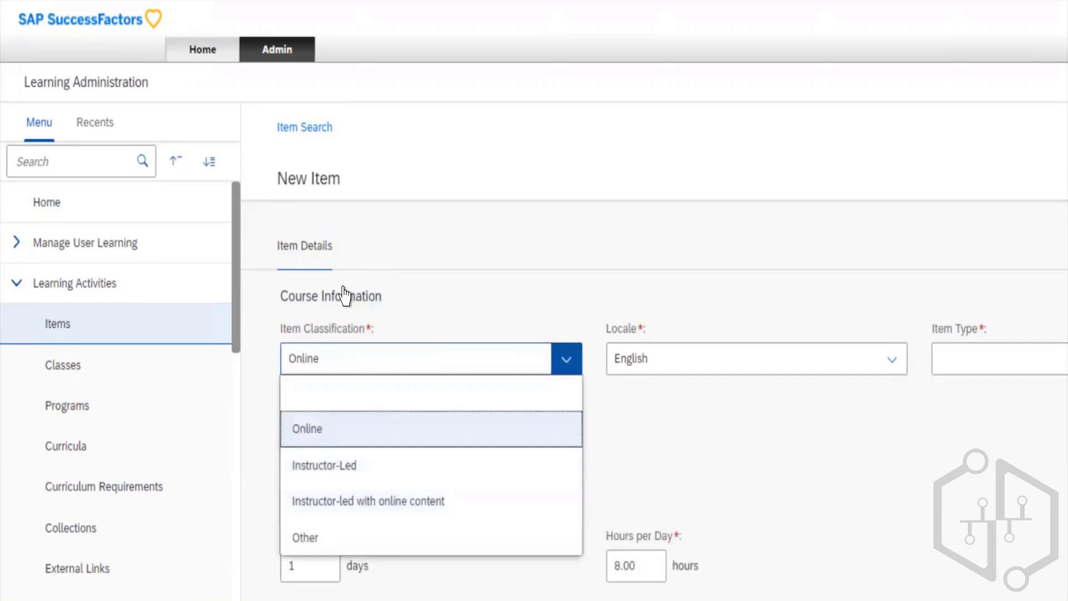
pyautogui.press('Return')
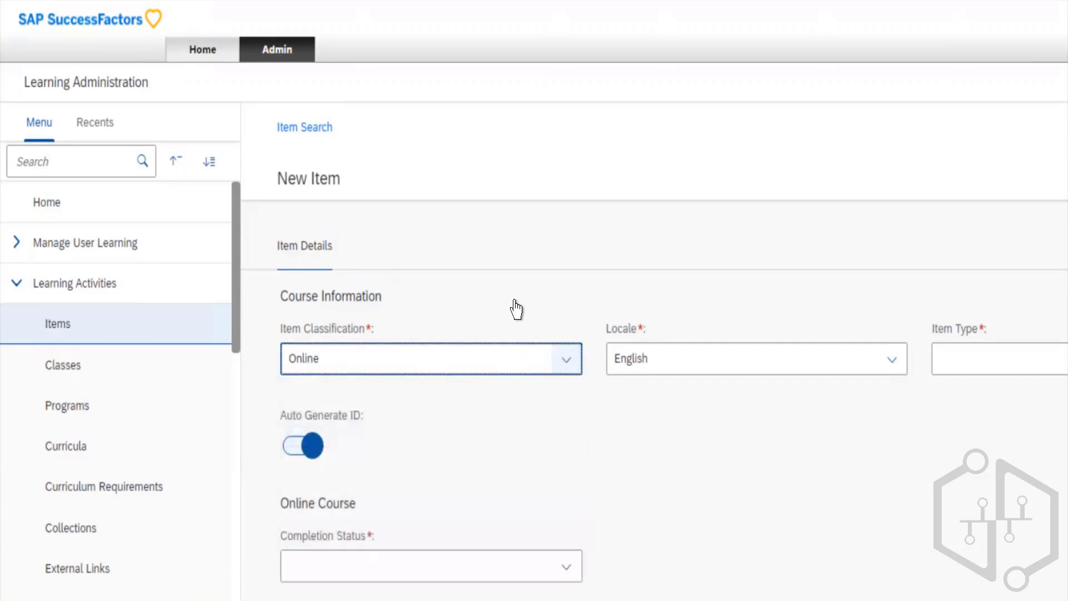
# - Choose English as the new item's locale from the available languages
pyautogui.press('Tab')
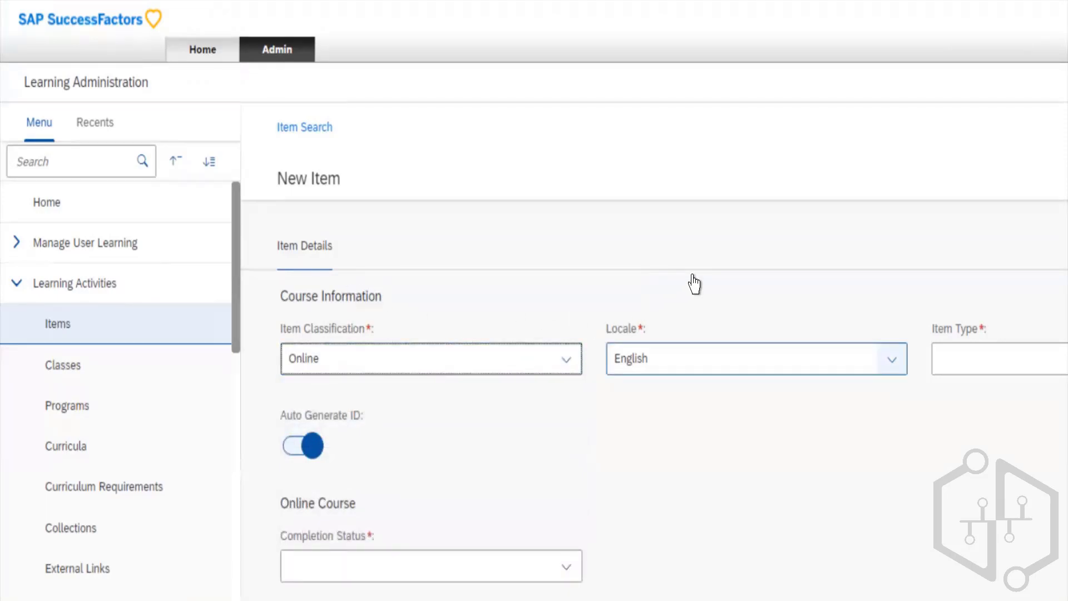
pyautogui.hotkey('alt', 'Down')
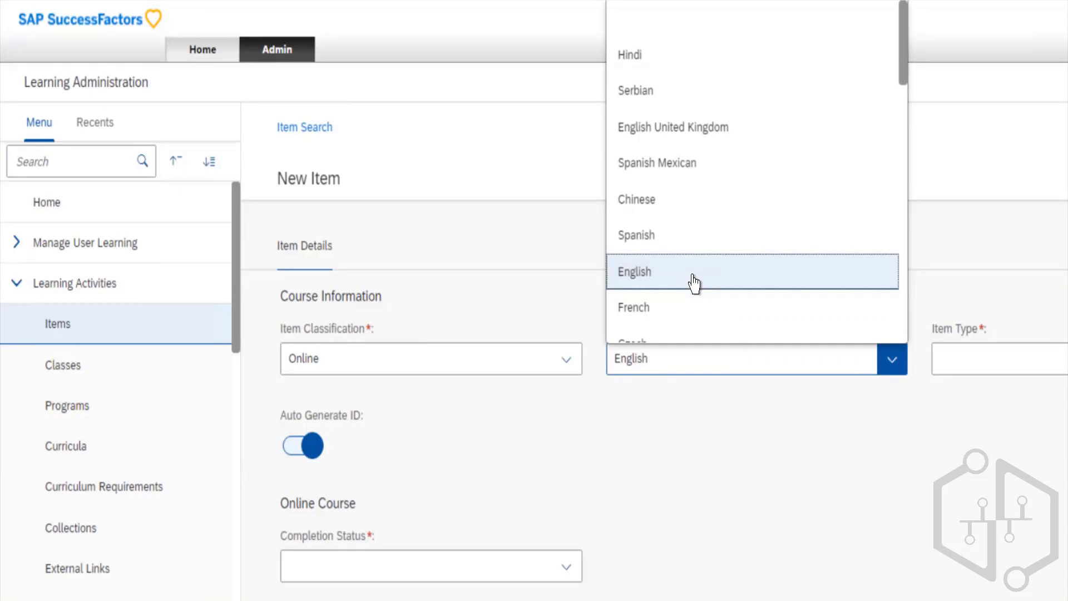
pyautogui.click(694, 281)
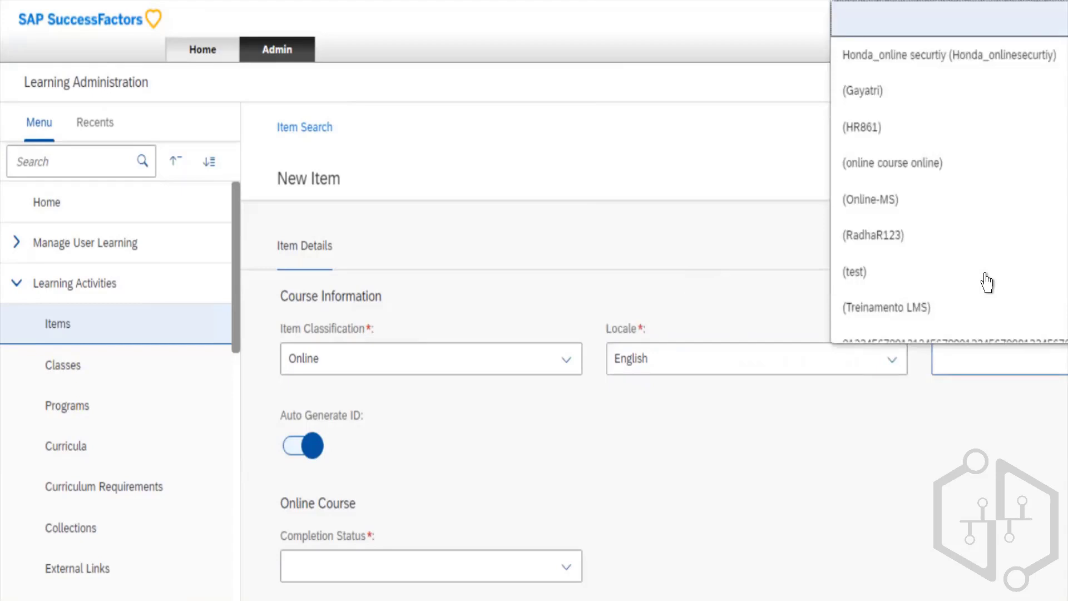
# - Set the new item's Item Type to (test)
pyautogui.scroll(-4, 987, 282)
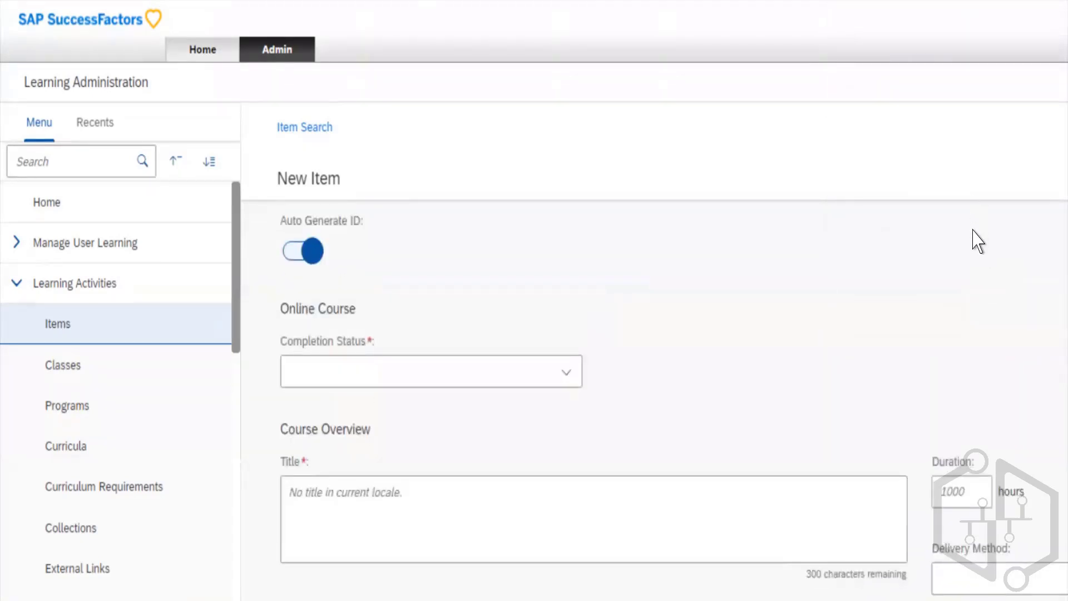
pyautogui.scroll(4, 977, 240)
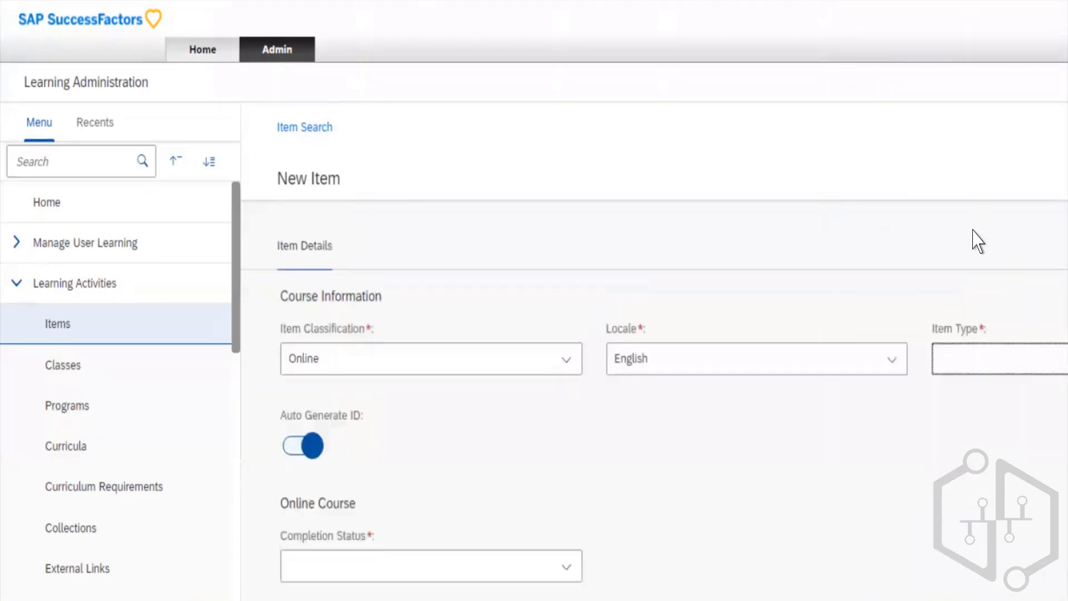
pyautogui.click(972, 338)
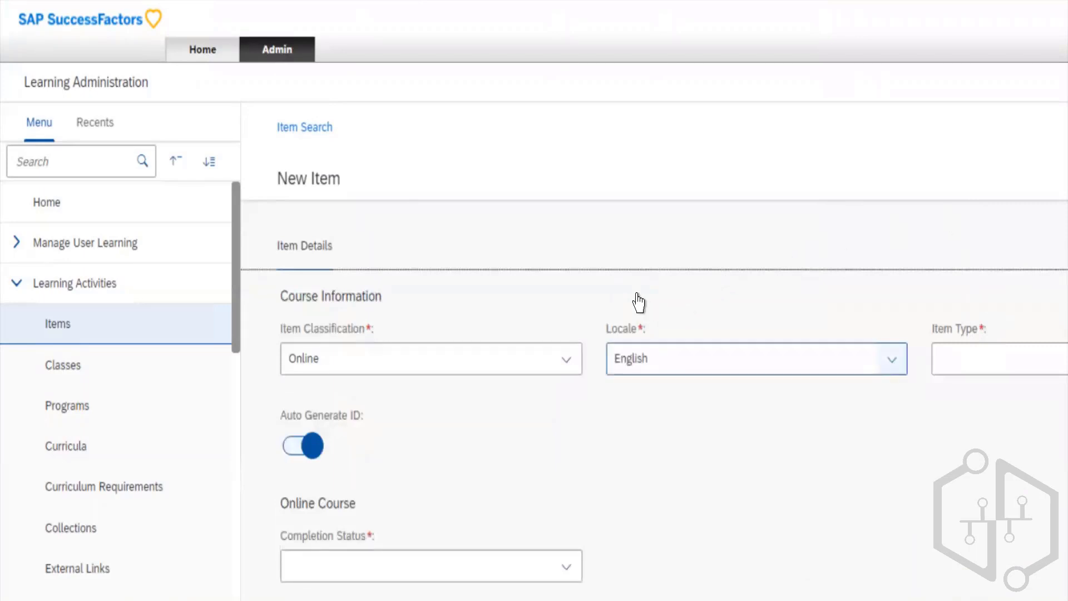
pyautogui.click(941, 301)
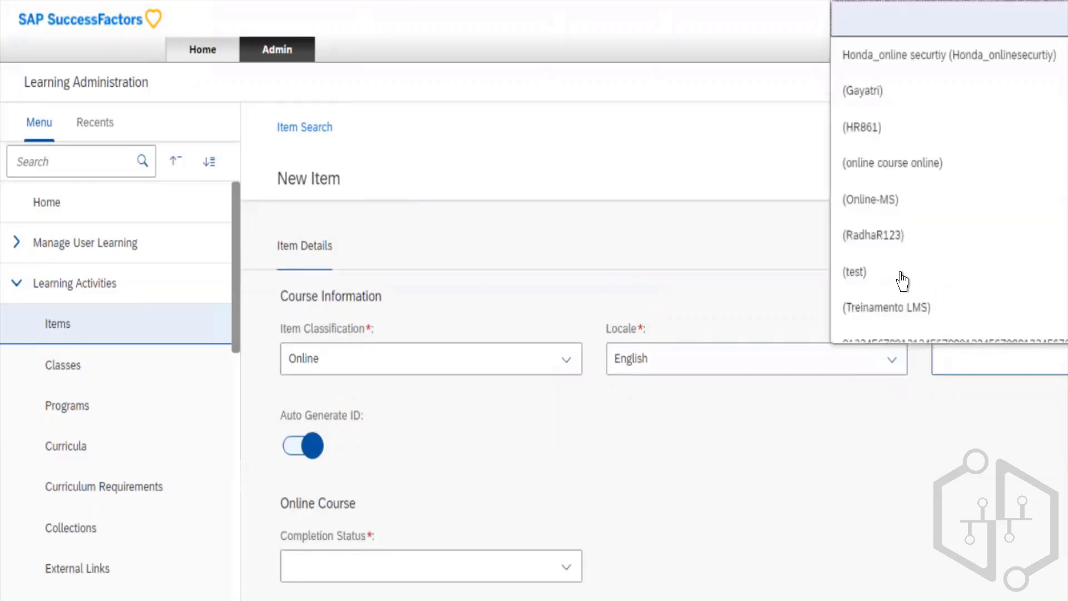
pyautogui.click(896, 204)
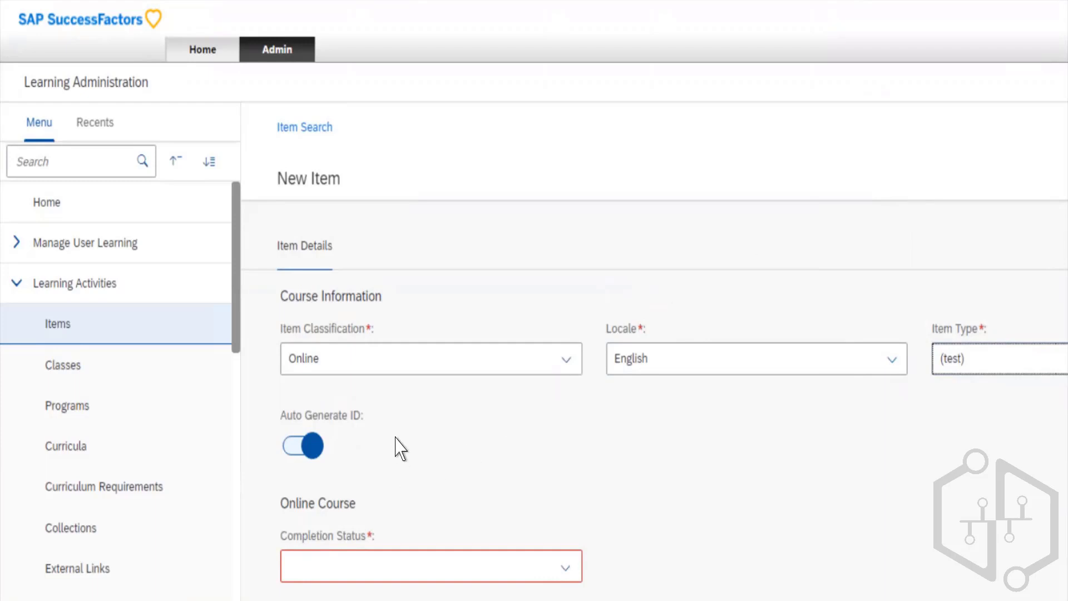
pyautogui.scroll(-2, 398, 443)
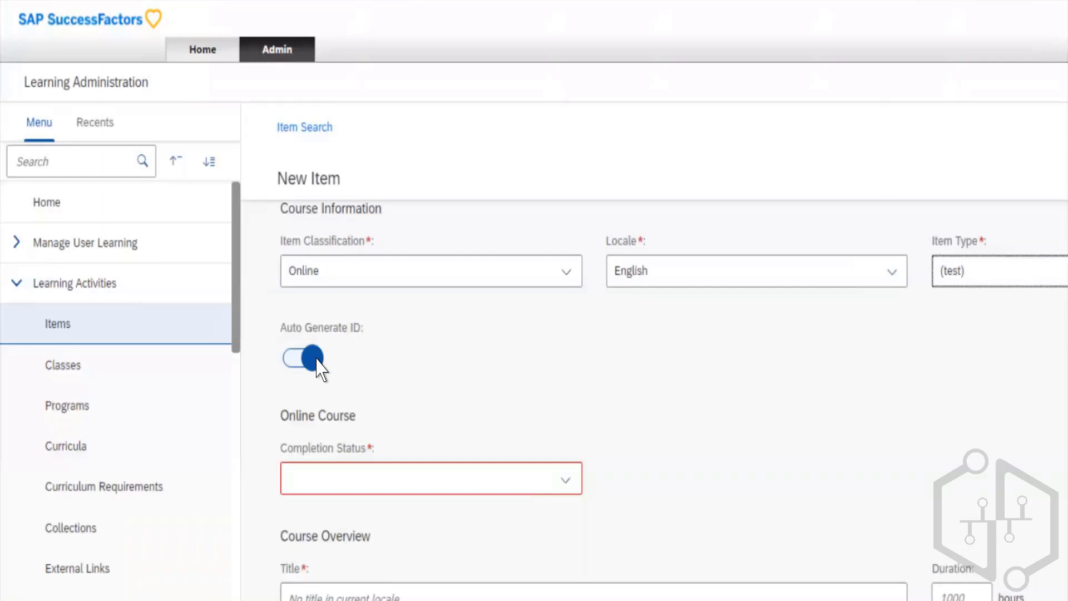
# - Try turning off Auto Generate ID to enter the Item ID manually, and turn automatic generation back on
pyautogui.click(294, 328)
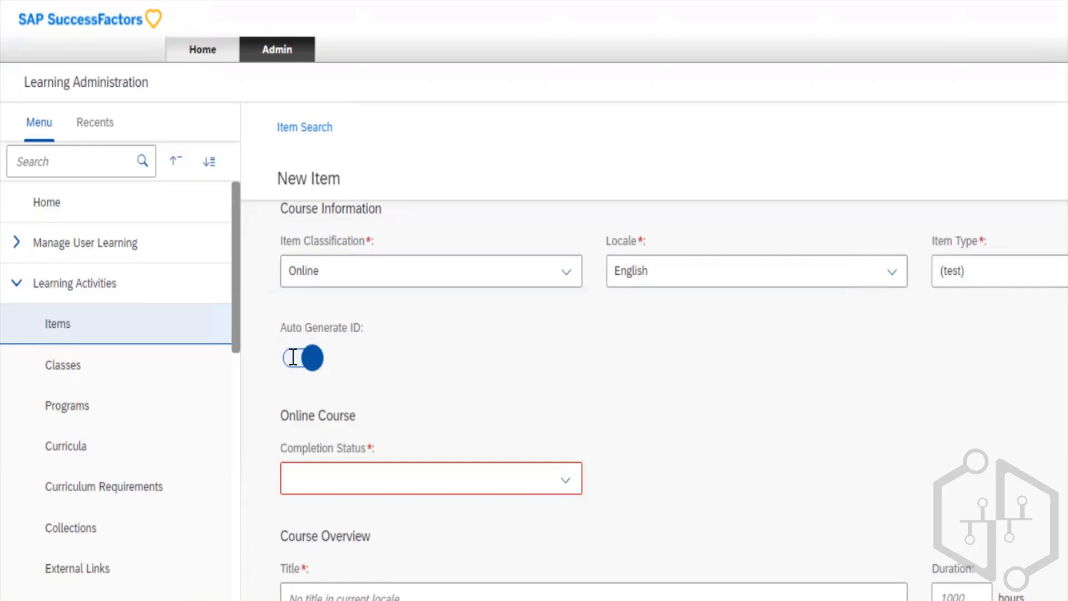
pyautogui.press('space')
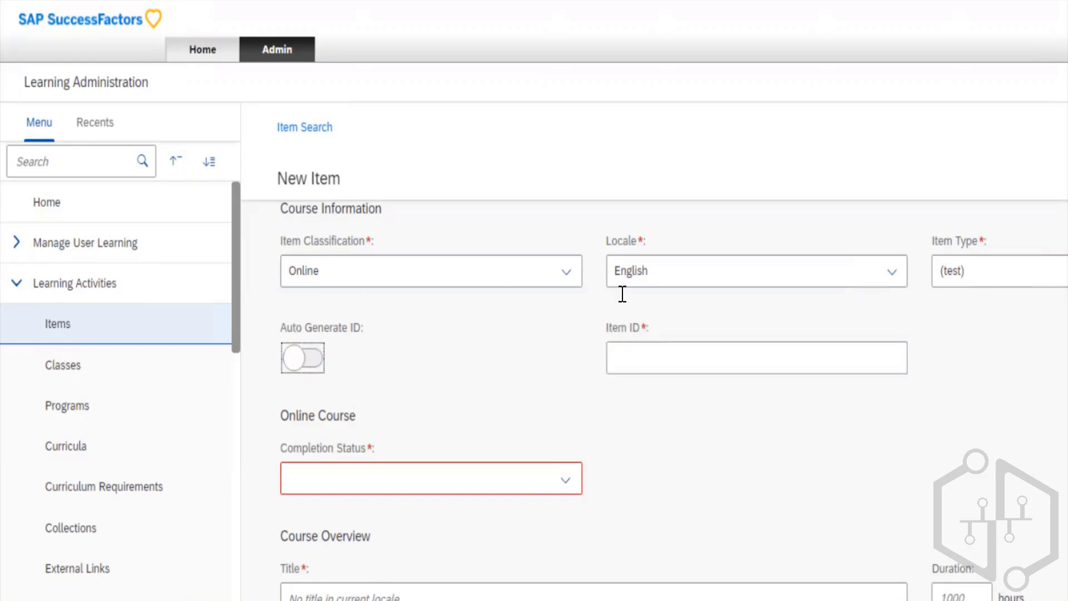
pyautogui.click(632, 357)
pyautogui.press('space')
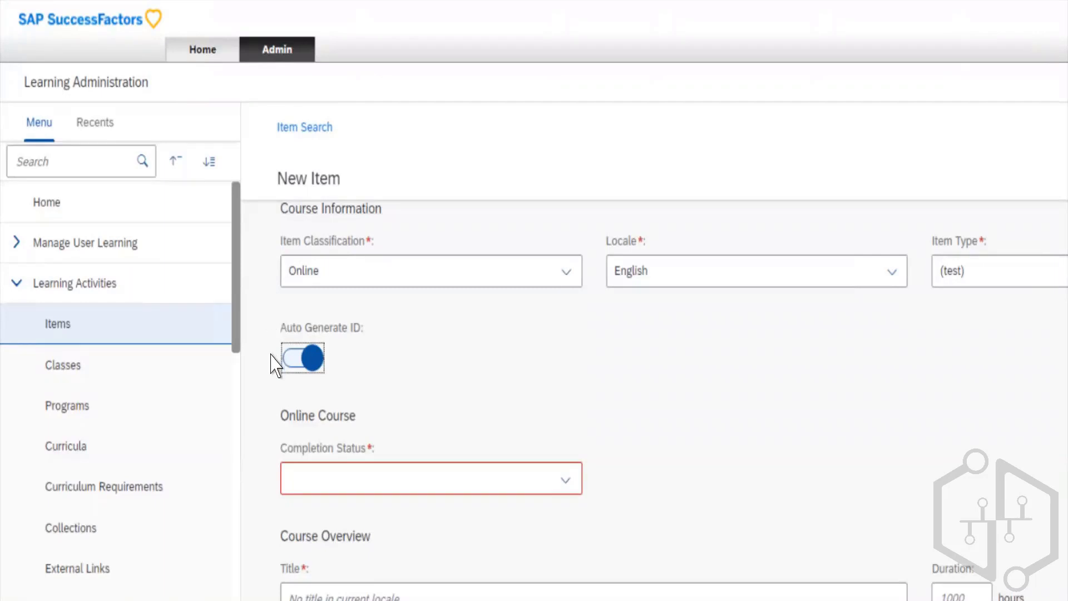
pyautogui.press('Tab')
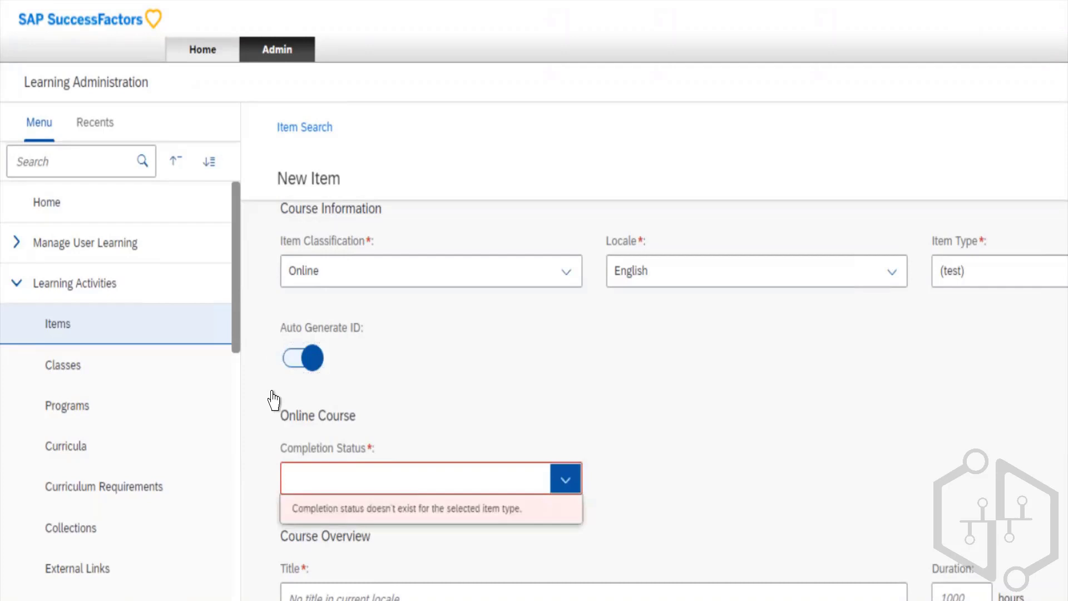
# - Title the new item "Test Classes" in the Course Overview section and set its duration to 10 hours
pyautogui.scroll(-3, 722, 309)
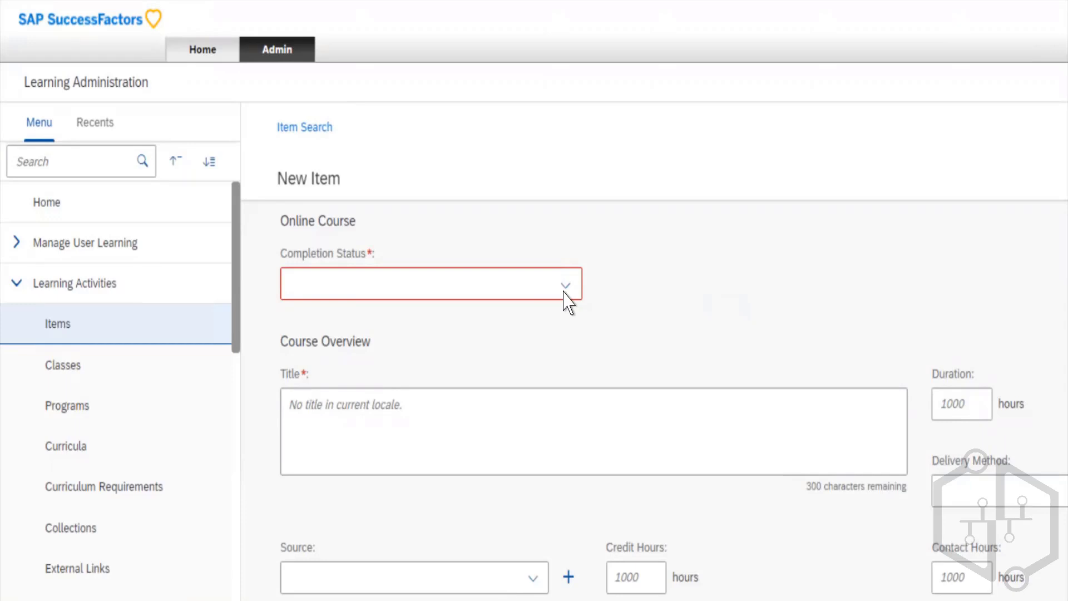
pyautogui.click(515, 351)
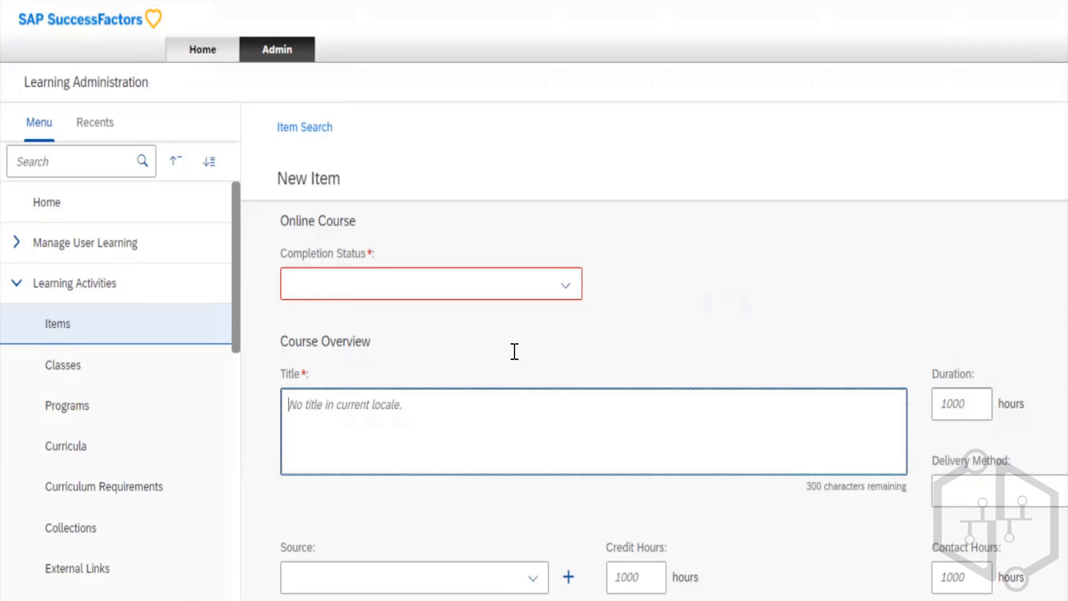
pyautogui.write('Test Classes')
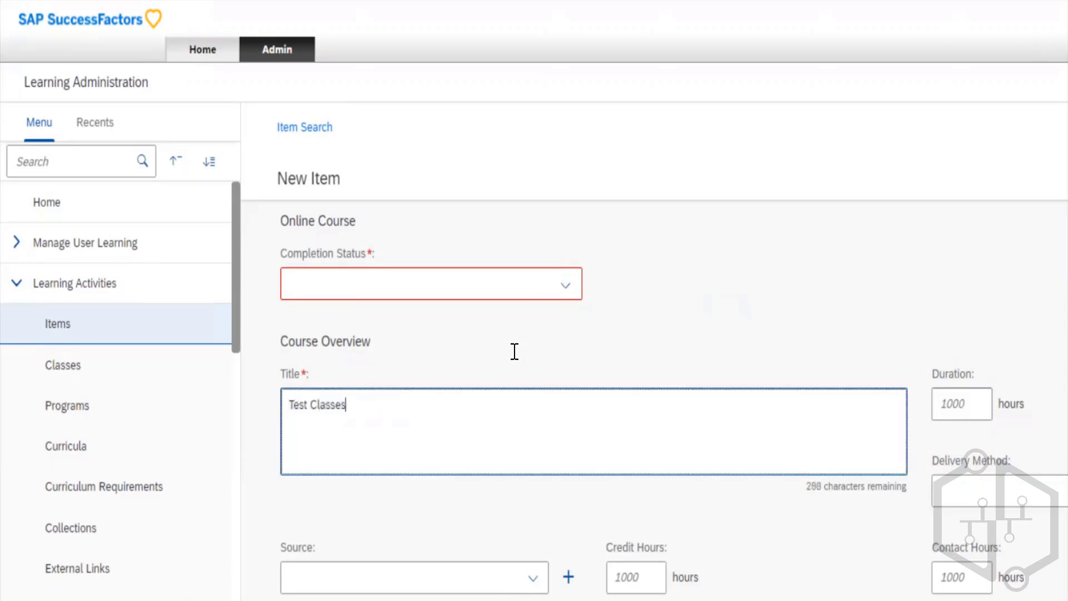
pyautogui.click(954, 336)
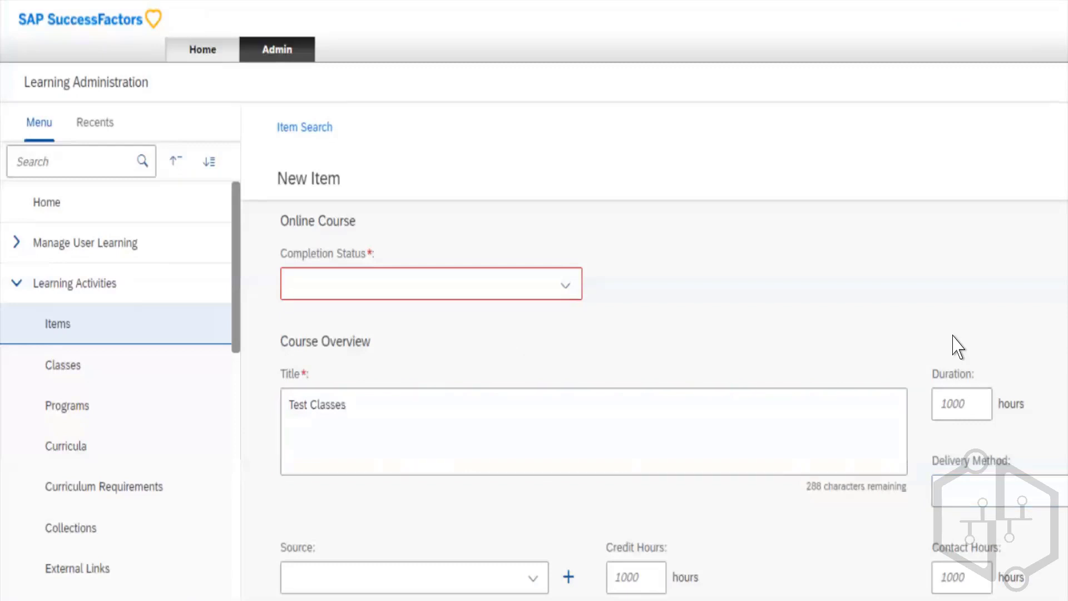
pyautogui.click(604, 321)
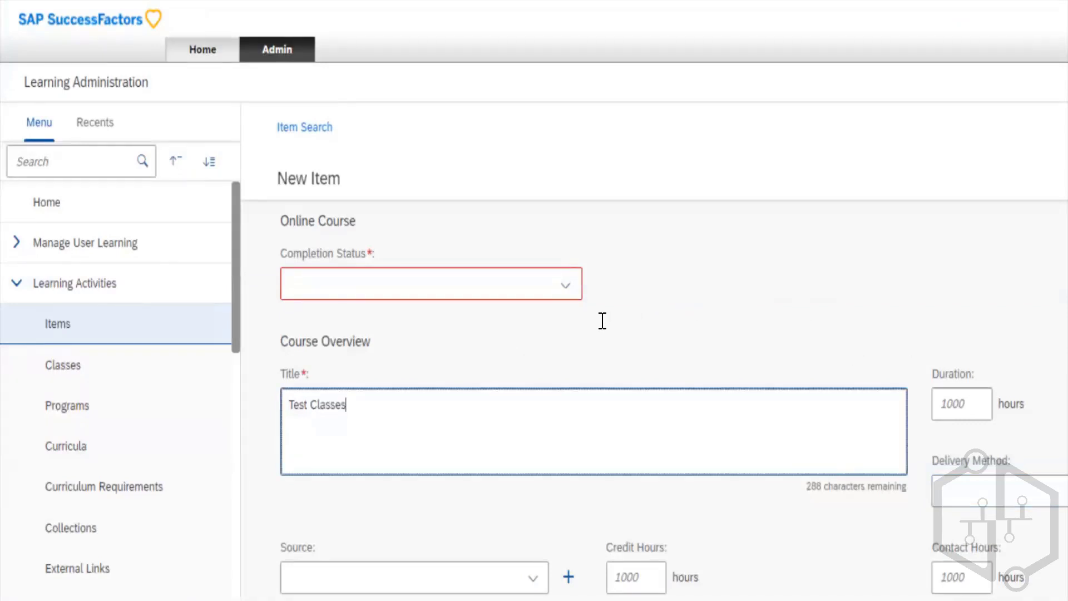
pyautogui.press('Tab')
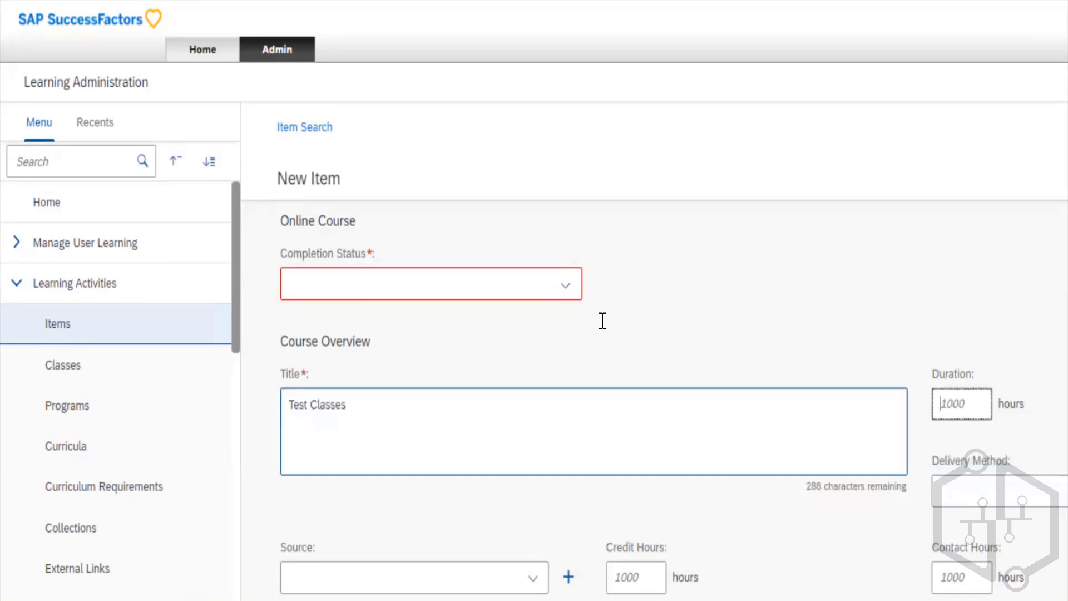
pyautogui.write('10')
pyautogui.press('Tab')
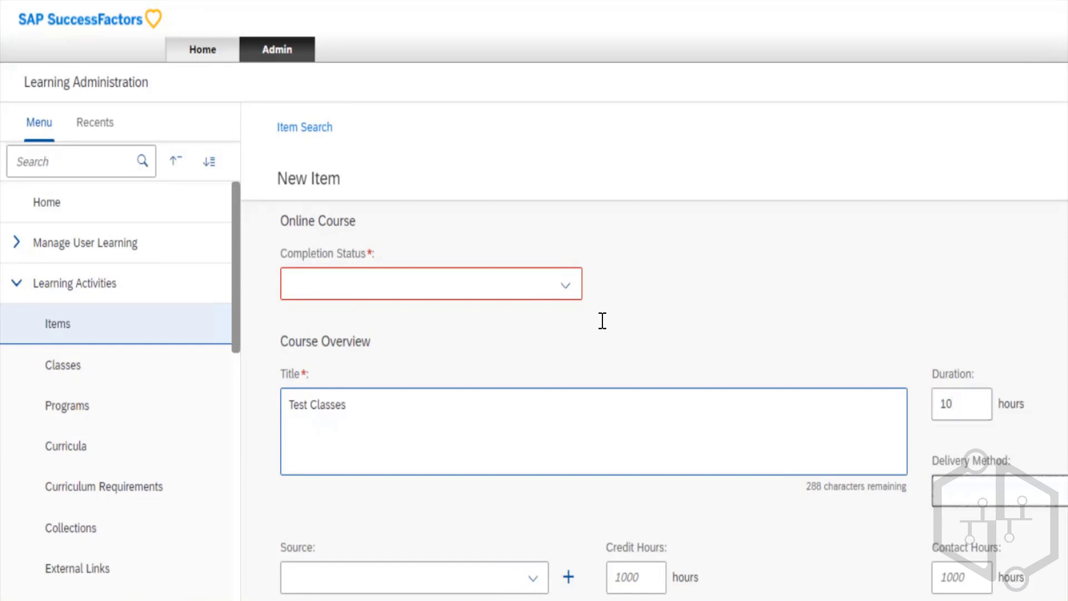
# - Set the new item's Delivery Method to Book (BOOK), reviewing the other available methods
pyautogui.press('Down')
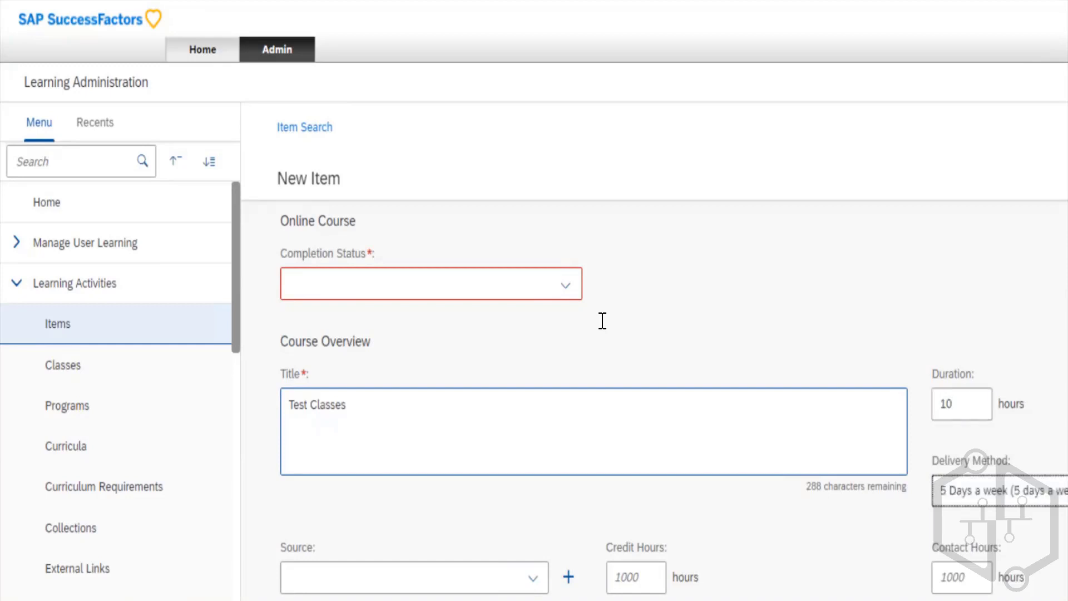
pyautogui.press('Up')
pyautogui.press('Down')
pyautogui.press('Down')
pyautogui.press('Down')
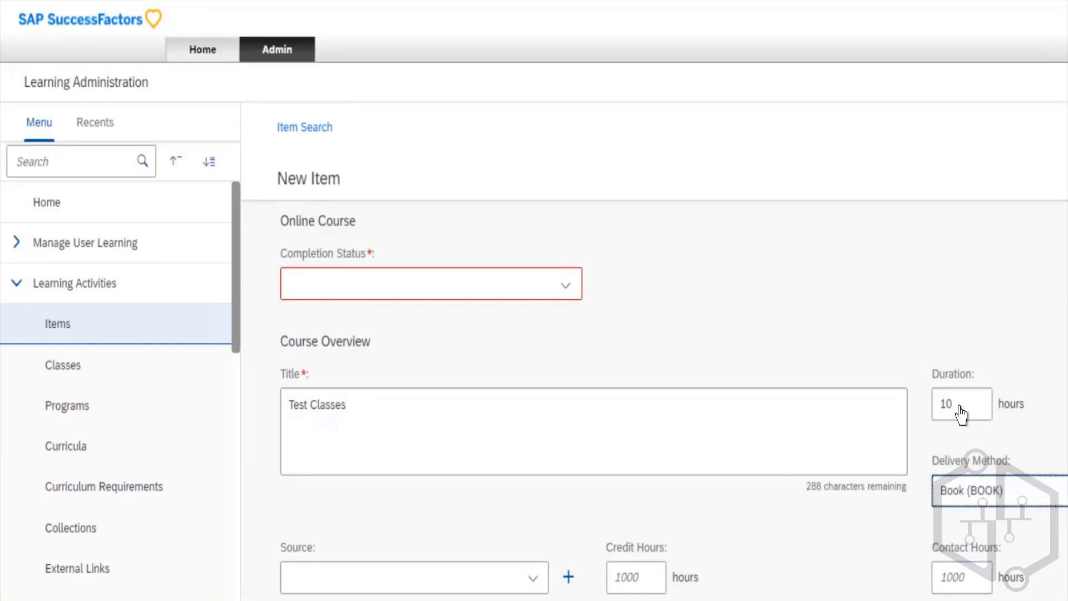
pyautogui.hotkey('alt', 'Down')
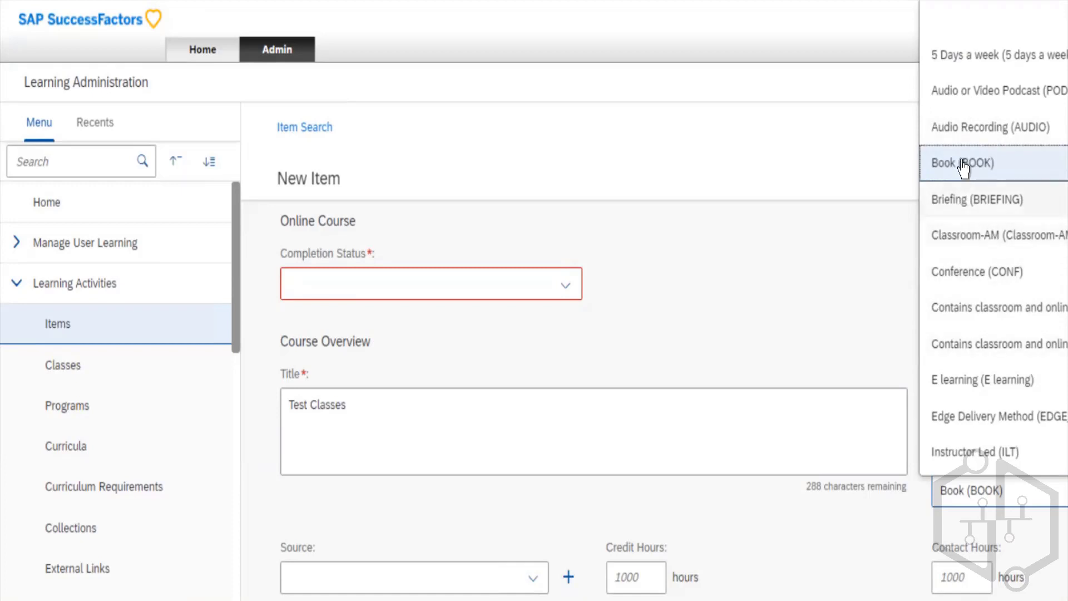
pyautogui.click(960, 124)
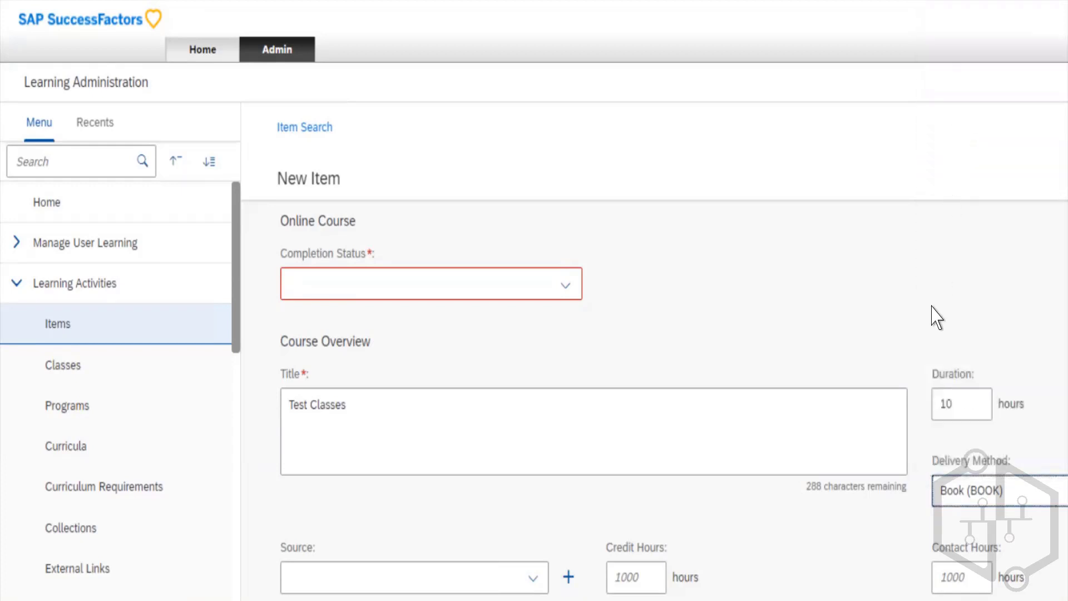
# - Review the available sources for the new item and set its Source to Lynda (LYNDA)
pyautogui.scroll(-4, 934, 307)
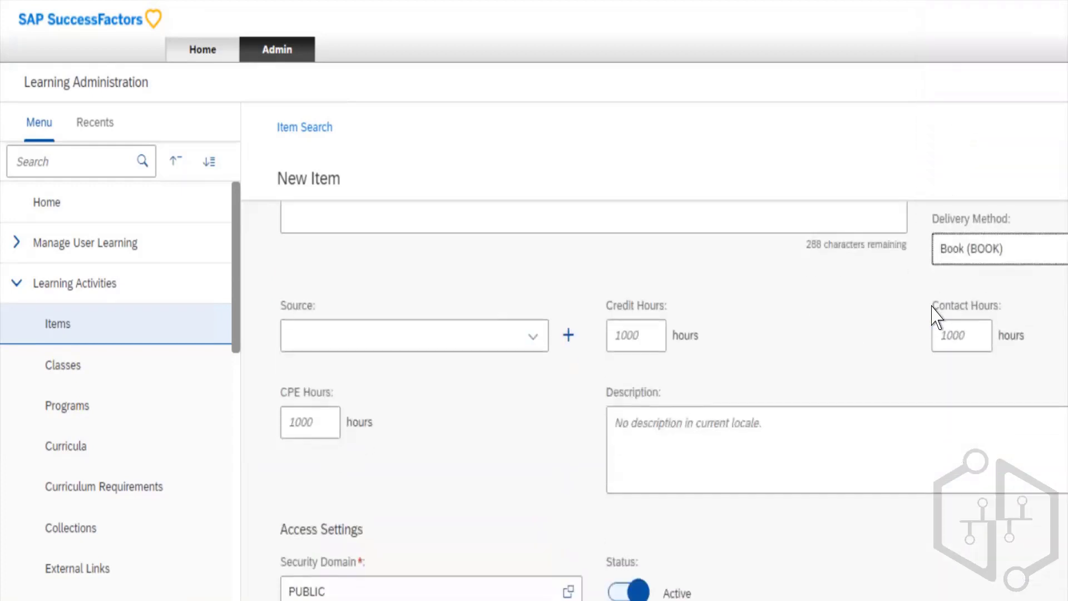
pyautogui.scroll(-1, 933, 306)
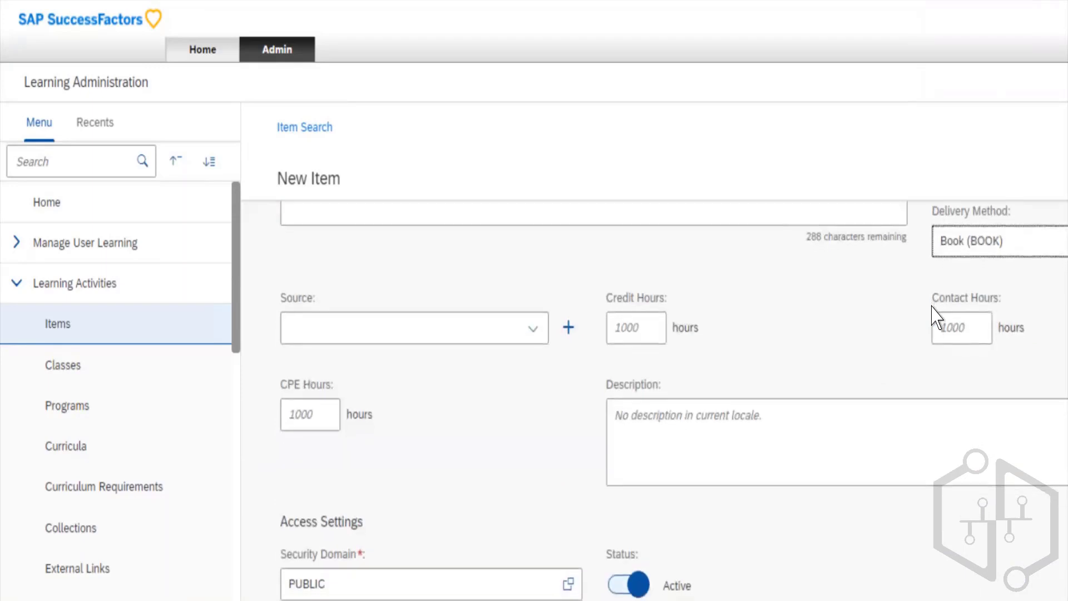
pyautogui.press('Tab')
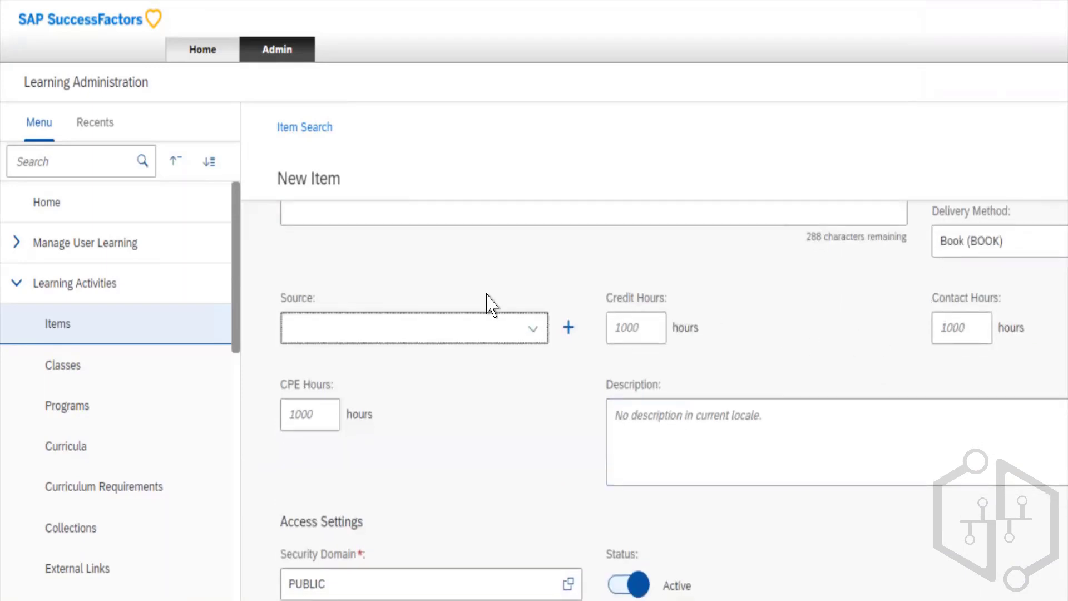
pyautogui.press('Down')
pyautogui.click(493, 252)
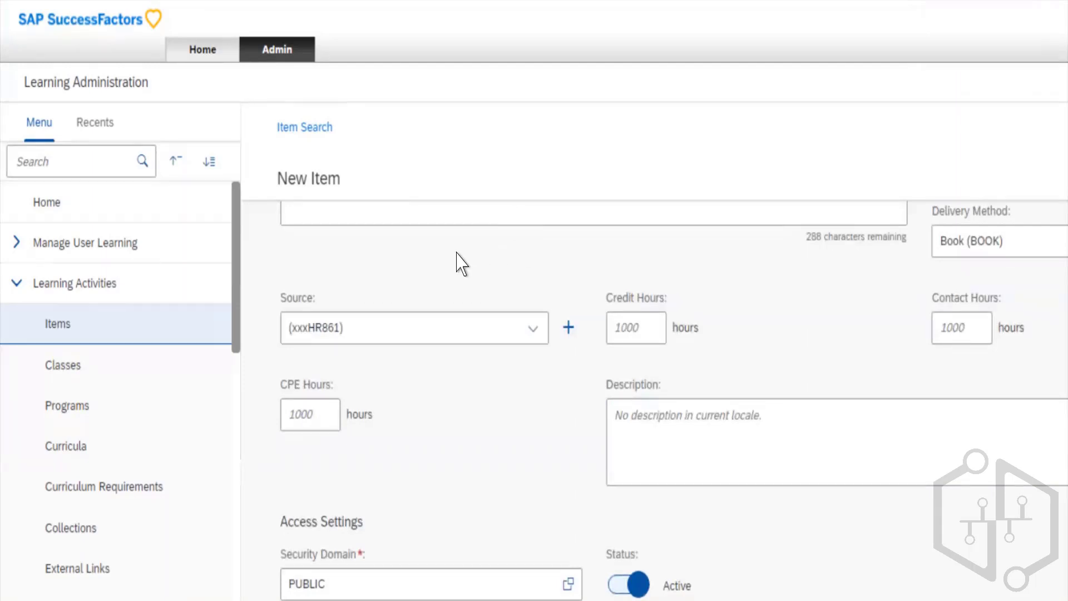
pyautogui.click(443, 253)
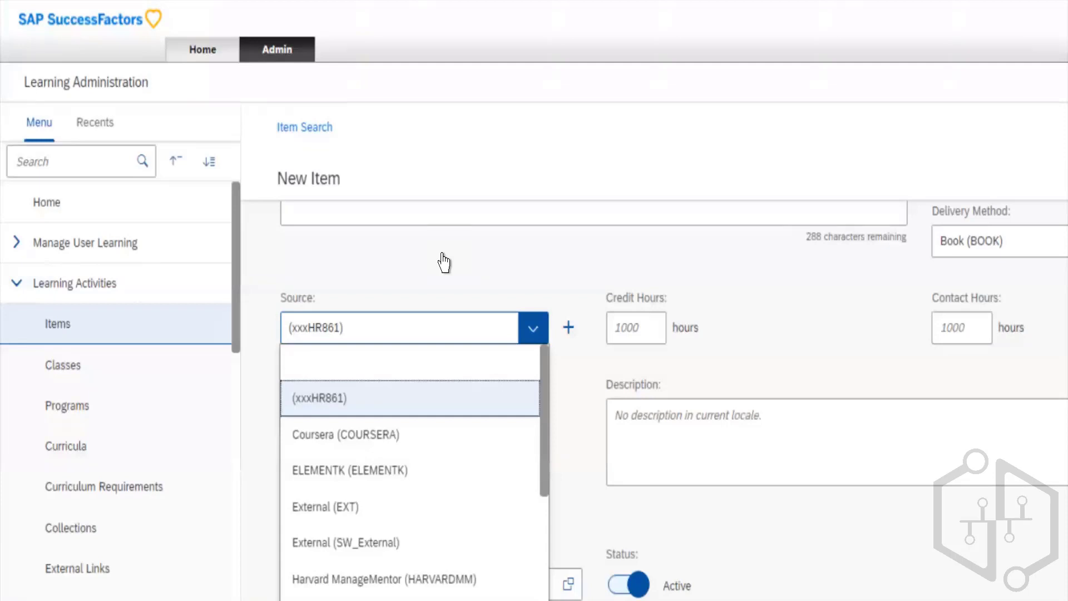
pyautogui.press('Down')
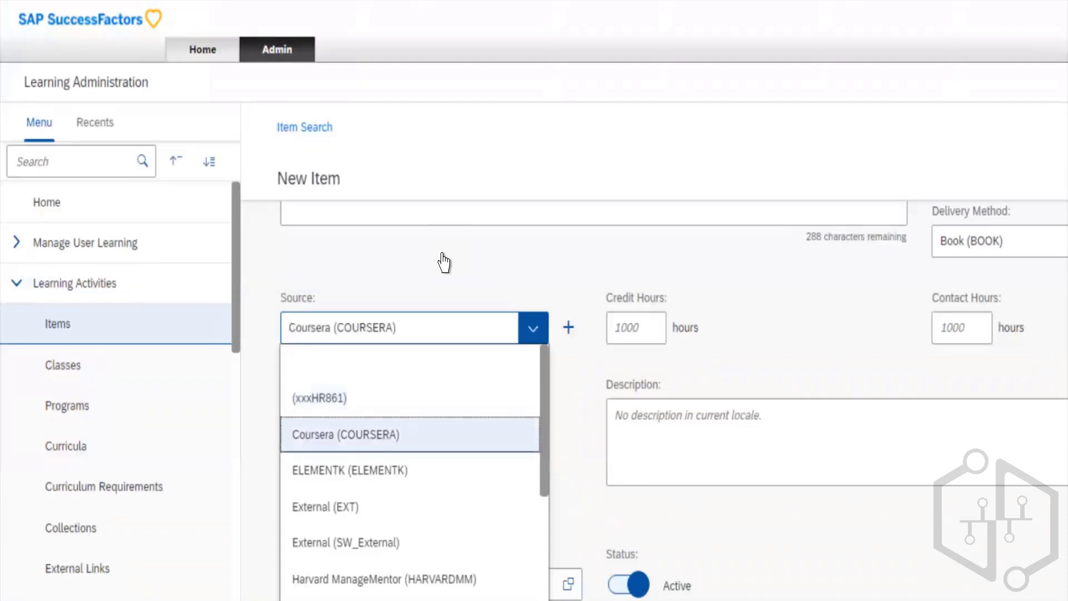
pyautogui.press('Down')
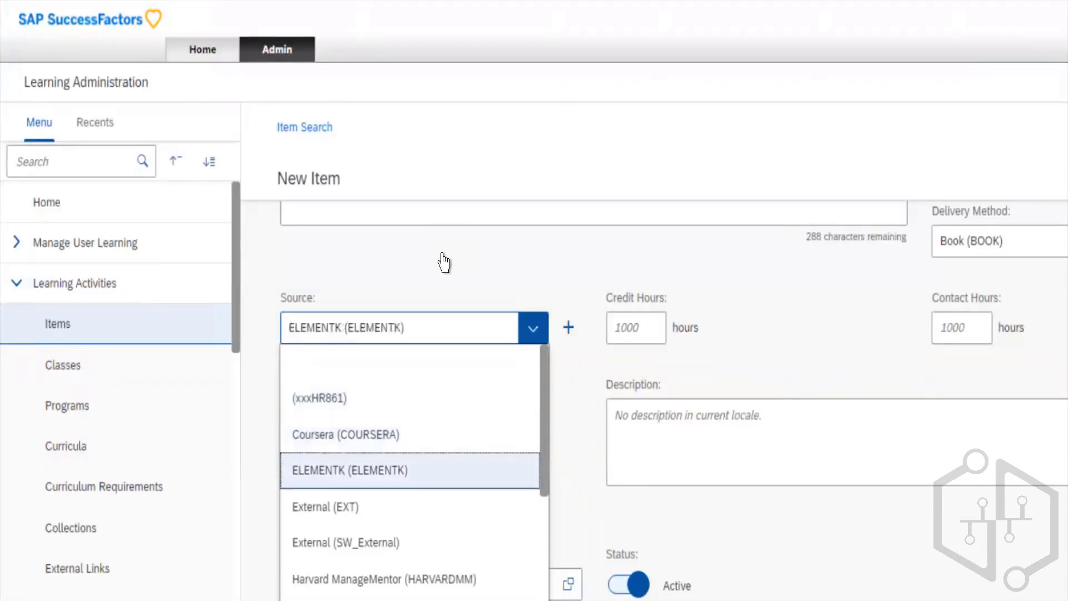
pyautogui.press('Up')
pyautogui.press('Down')
pyautogui.press('Down')
pyautogui.press('Down')
pyautogui.press('Down')
pyautogui.press('Down')
pyautogui.press('Down')
pyautogui.press('Down')
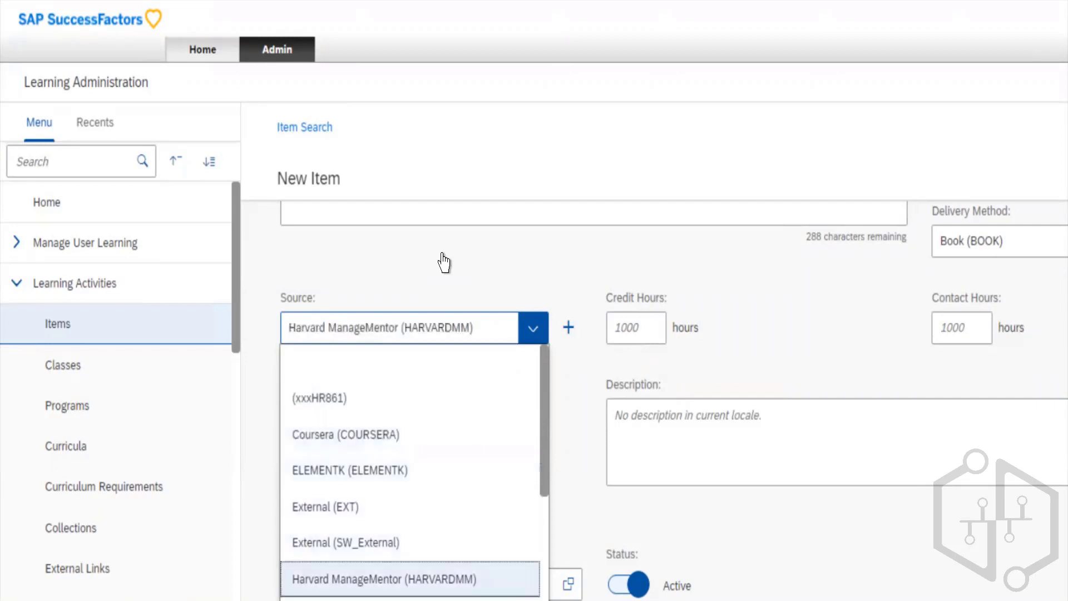
pyautogui.press('Down')
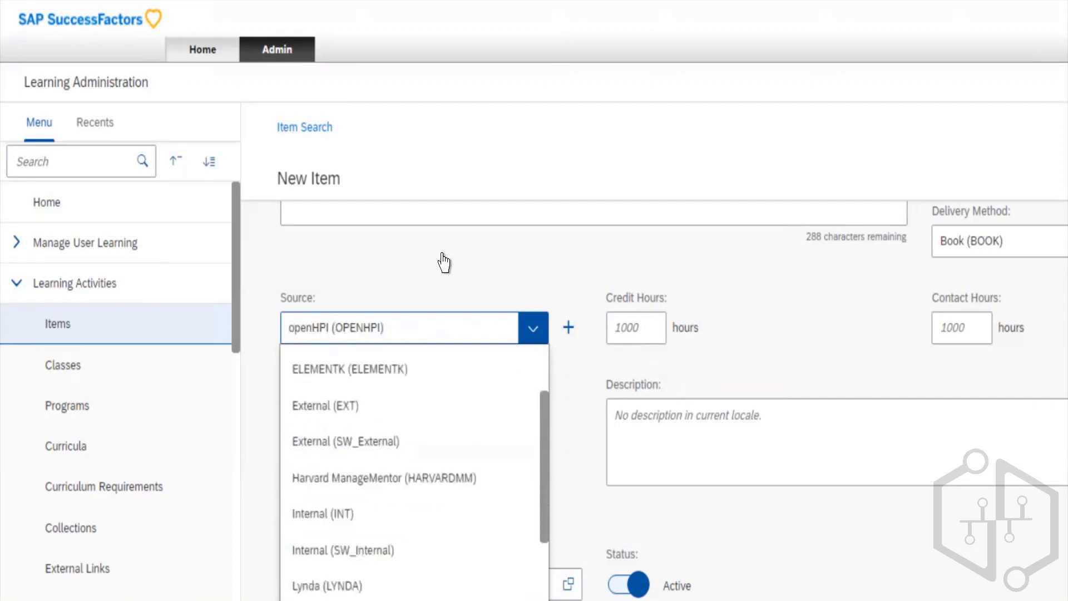
pyautogui.press('Up')
pyautogui.press('Up')
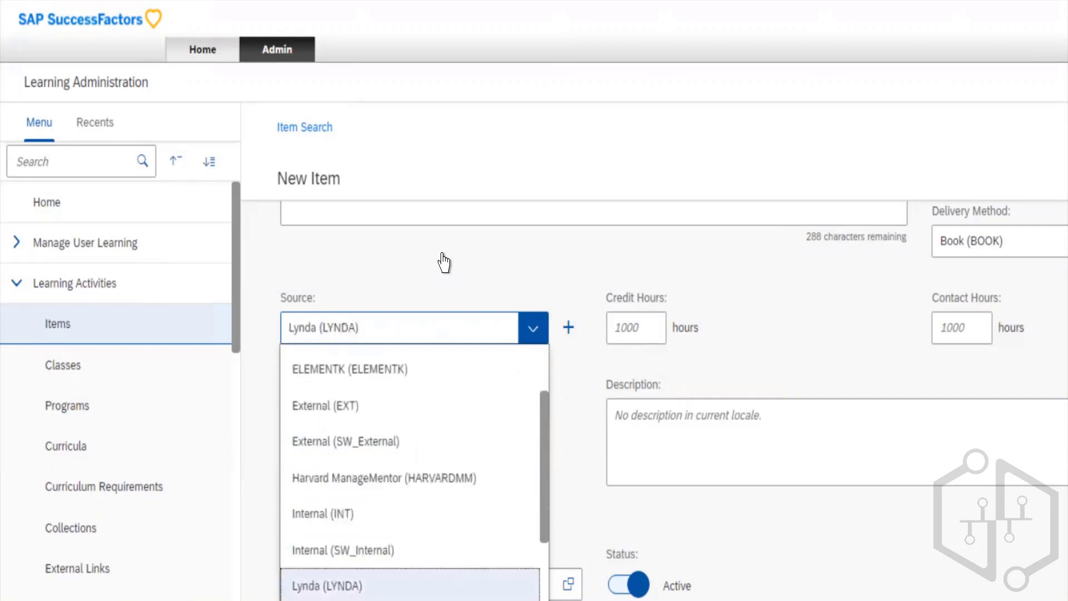
pyautogui.press('Return')
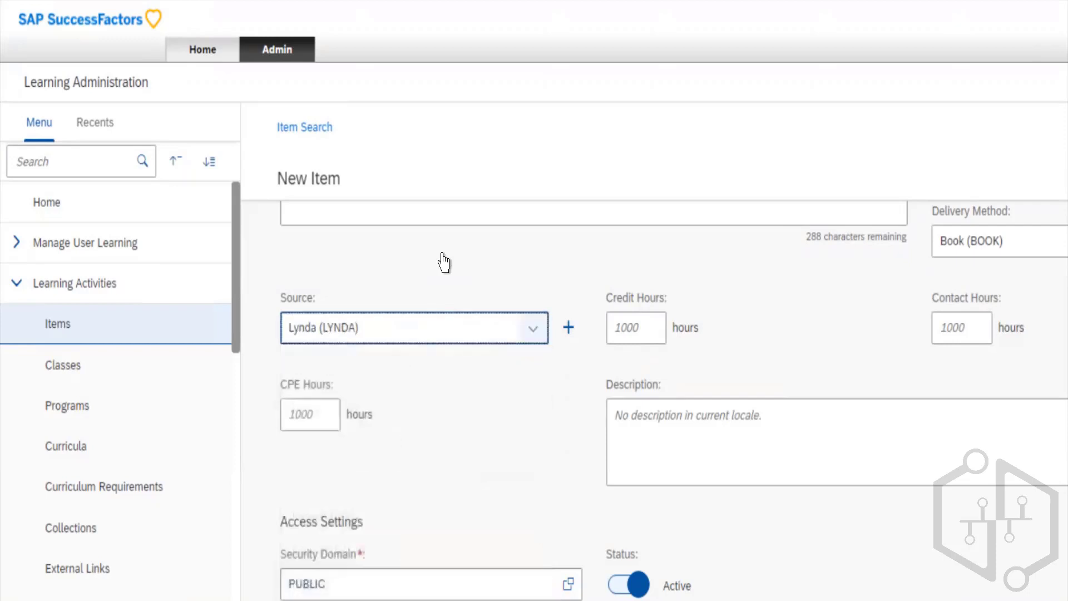
# - Set the item's Credit Hours to 10 and its Contact Hours to 6
pyautogui.press('Tab')
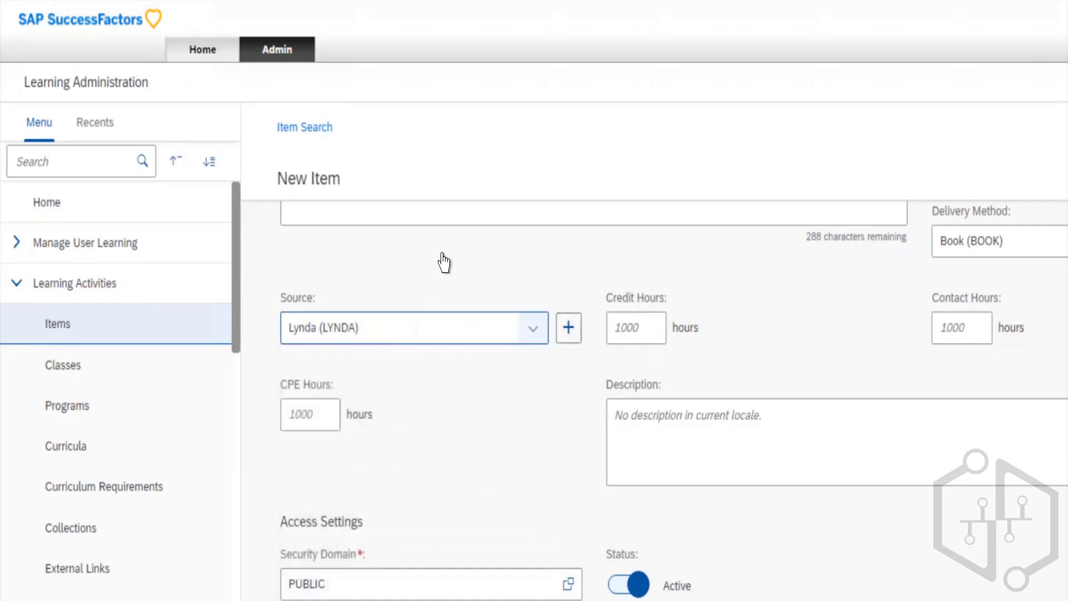
pyautogui.press('Tab')
pyautogui.write('5')
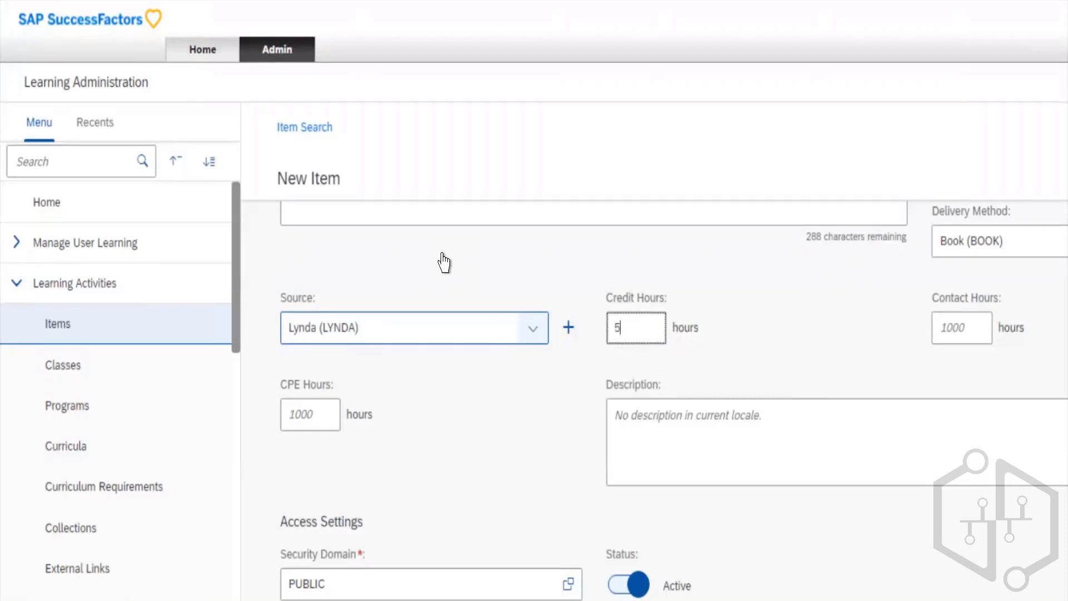
pyautogui.press('BackSpace')
pyautogui.write('10')
pyautogui.press('Tab')
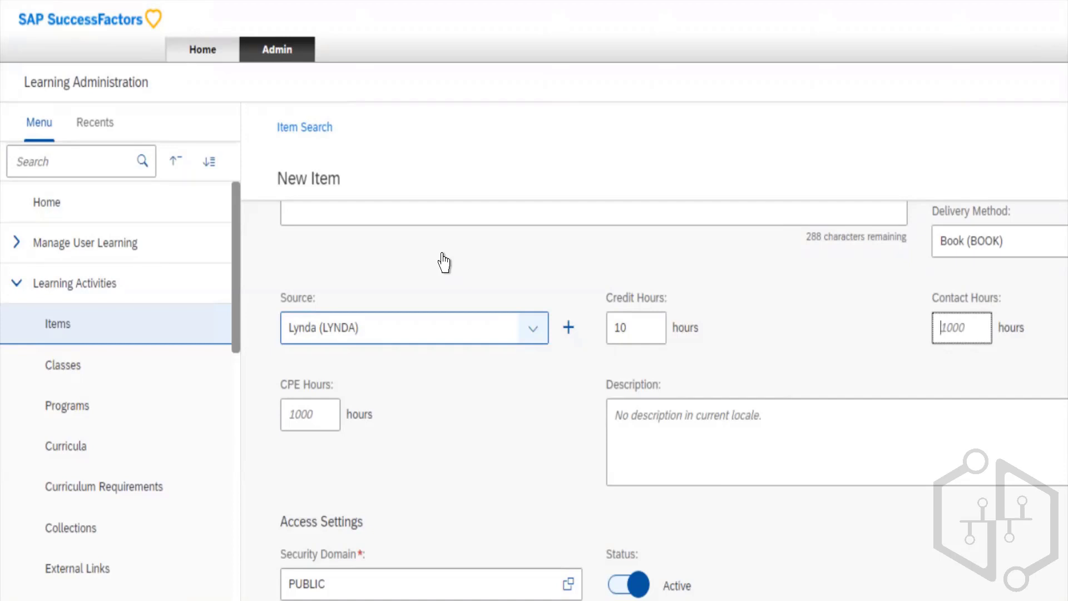
pyautogui.write('6')
pyautogui.press('Tab')
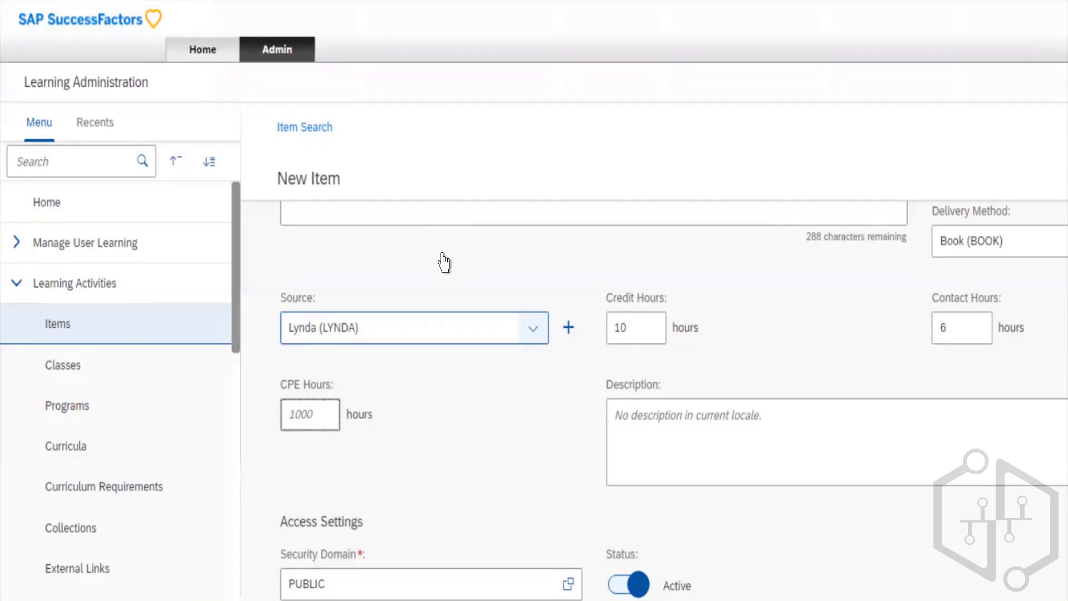
# - Set the item's CPE Hours to 10 and enter "test" as its description
pyautogui.write('10')
pyautogui.press('Tab')
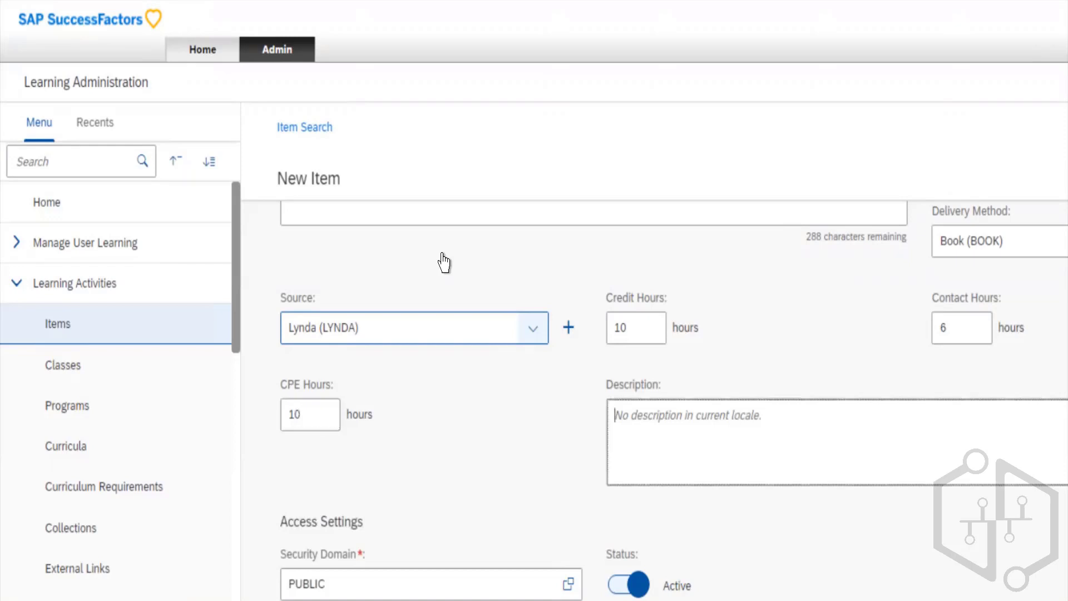
pyautogui.write('test')
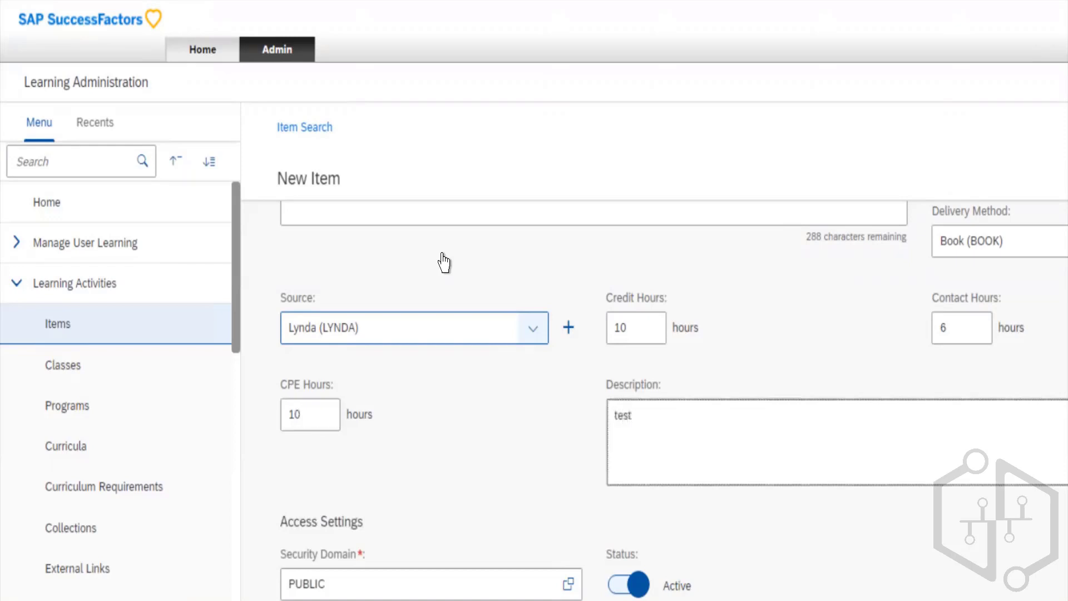
# - Search the security domains available for the new item's Access Settings, review the list, and close it without choosing one
pyautogui.scroll(-2, 444, 262)
pyautogui.scroll(-2, 444, 262)
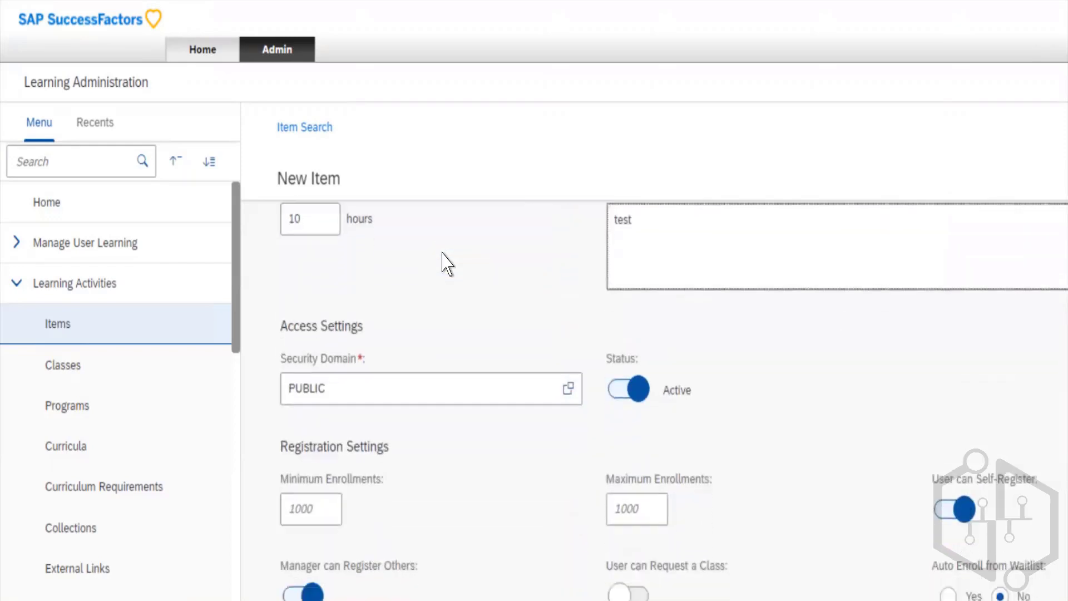
pyautogui.press('Tab')
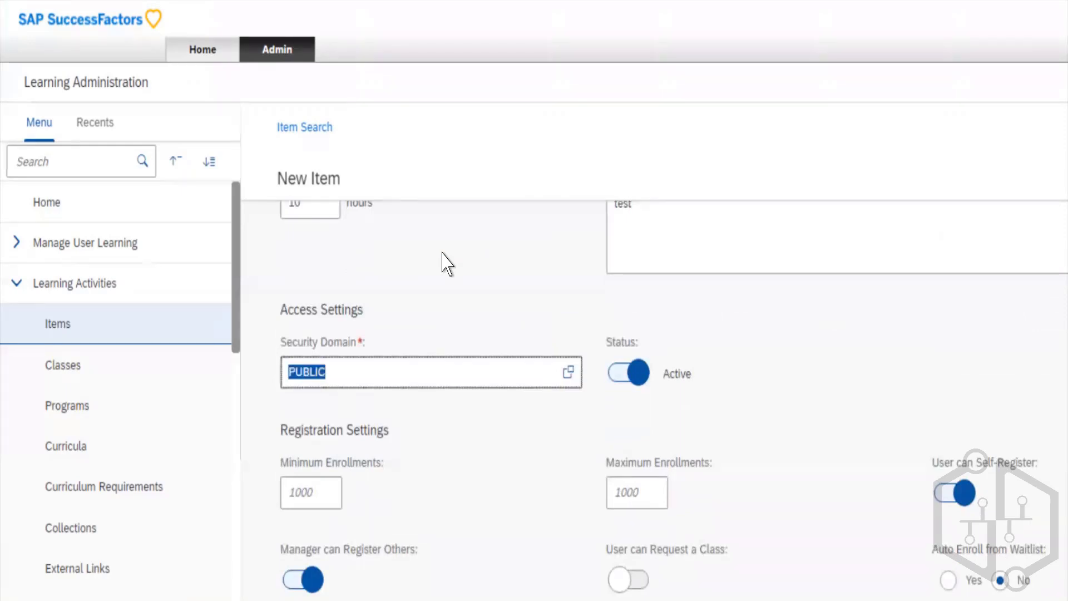
pyautogui.click(441, 308)
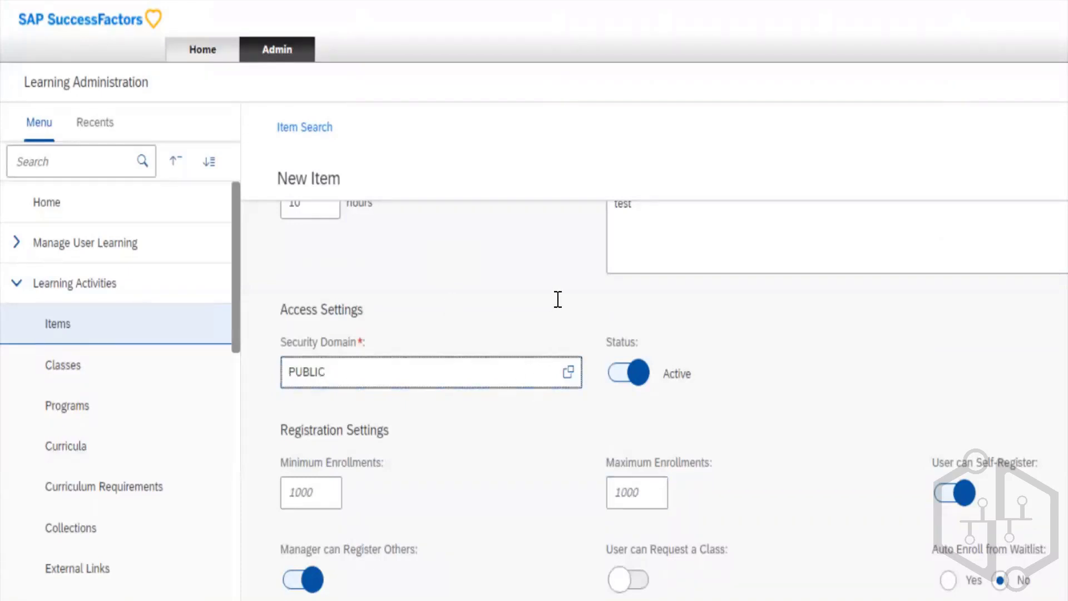
pyautogui.click(545, 330)
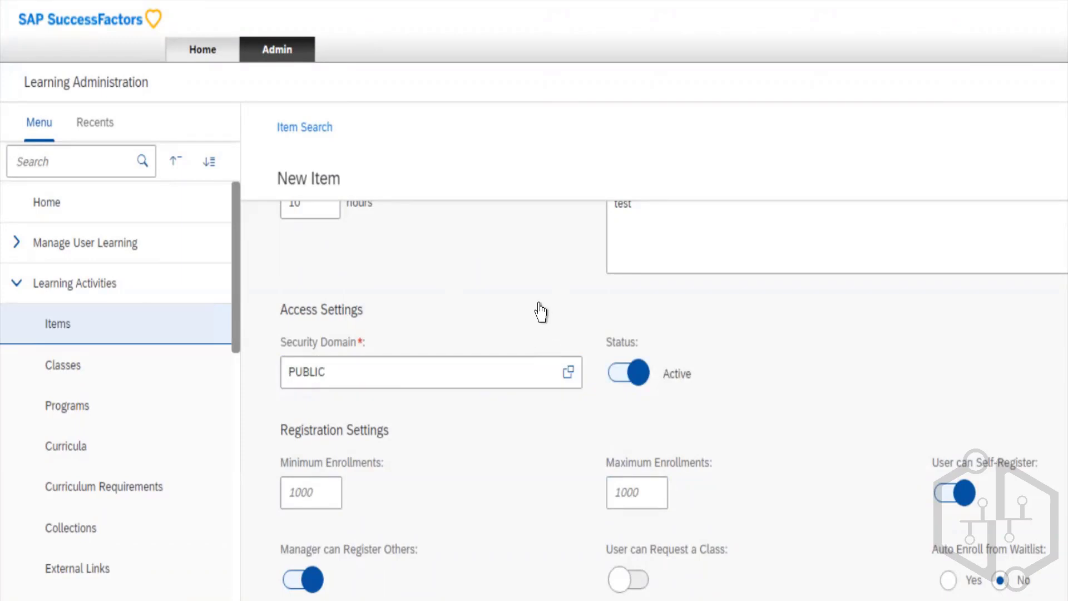
pyautogui.click(540, 305)
pyautogui.click(540, 304)
pyautogui.click(475, 312)
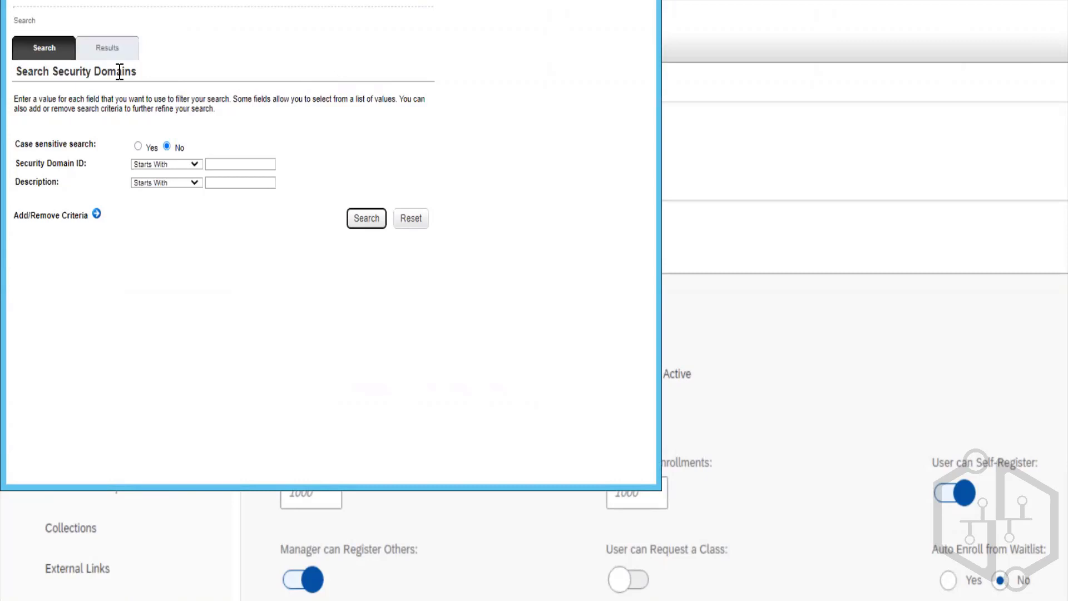
pyautogui.click(361, 215)
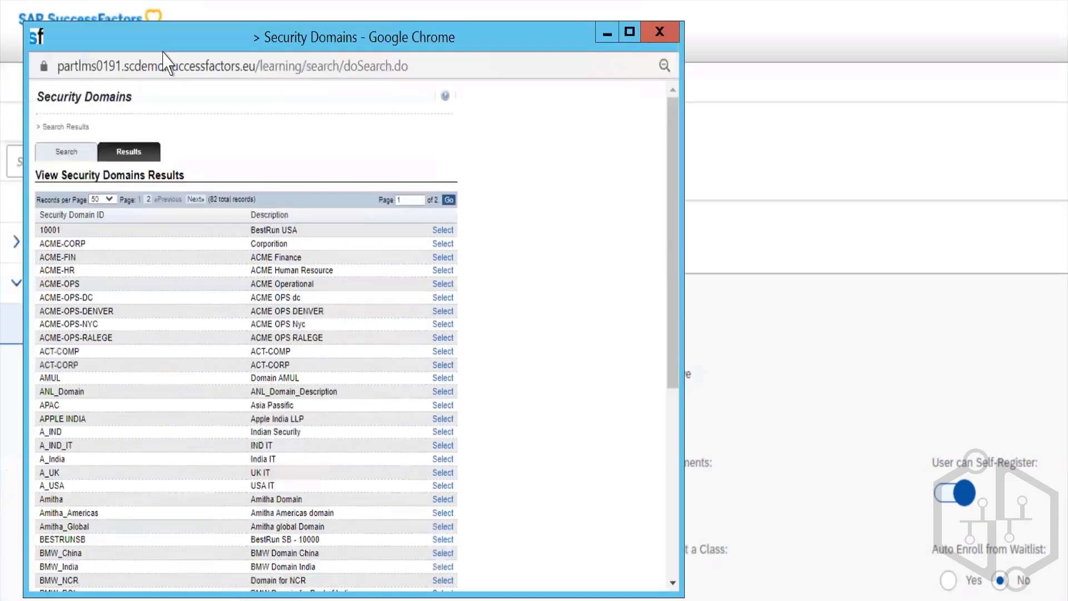
pyautogui.click(670, 38)
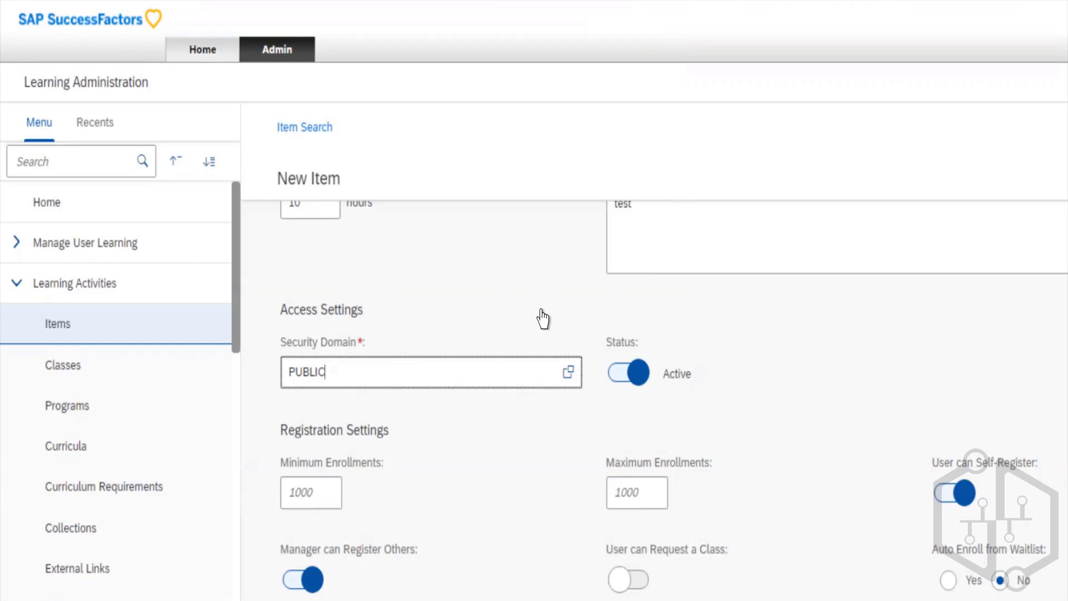
# - Toggle the new item's Status to Inactive and back to Active
pyautogui.press('Tab')
pyautogui.press('space')
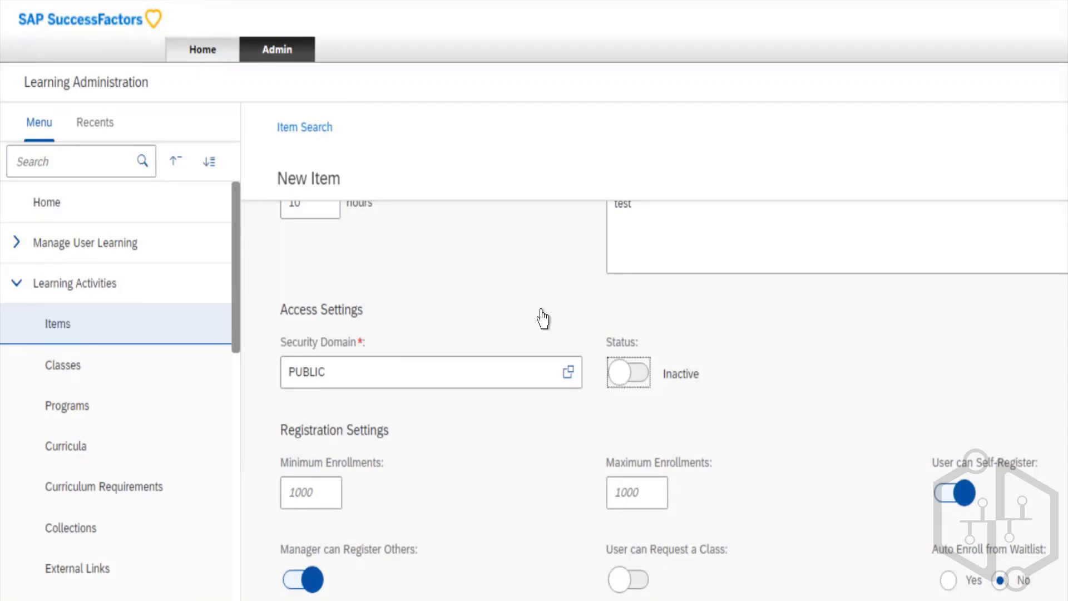
pyautogui.press('space')
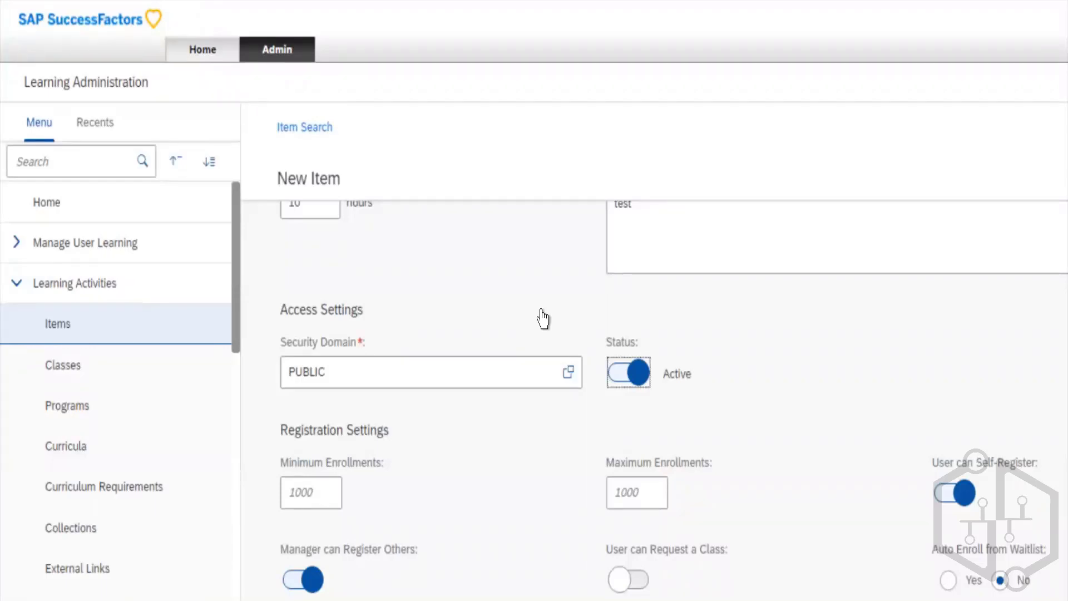
# - Set the new item's Minimum Enrollments to 10 and its Maximum Enrollments to 20 in the Registration Settings
pyautogui.press('Tab')
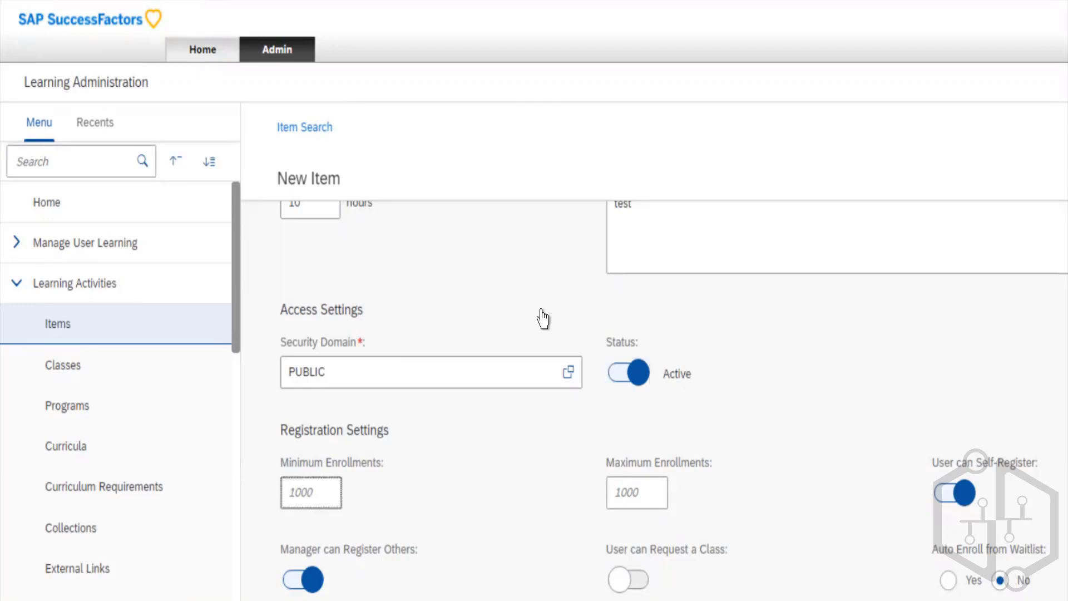
pyautogui.scroll(-3, 543, 319)
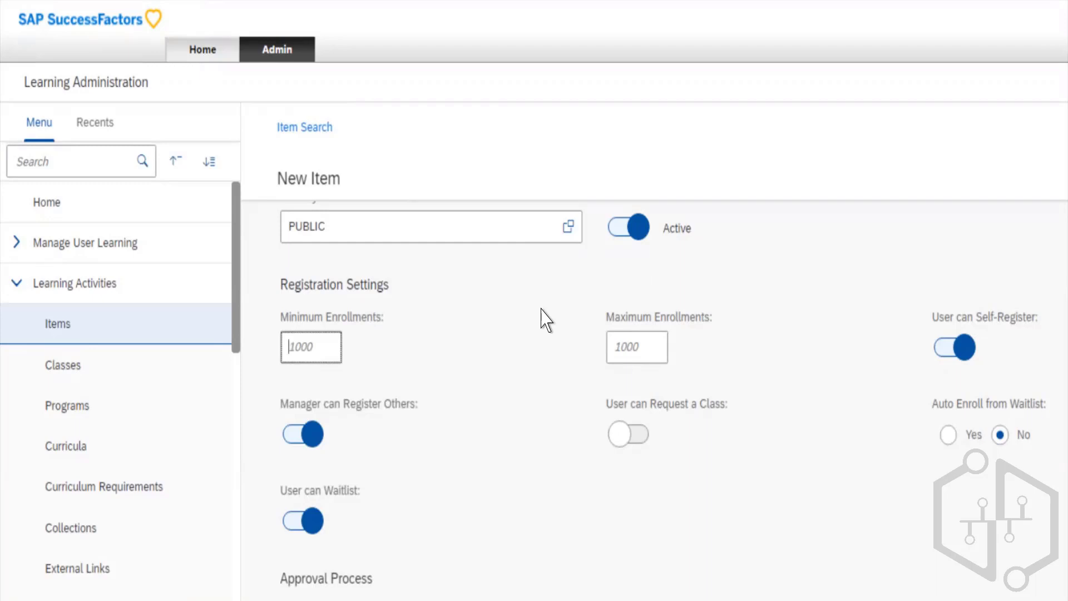
pyautogui.write('10')
pyautogui.press('Tab')
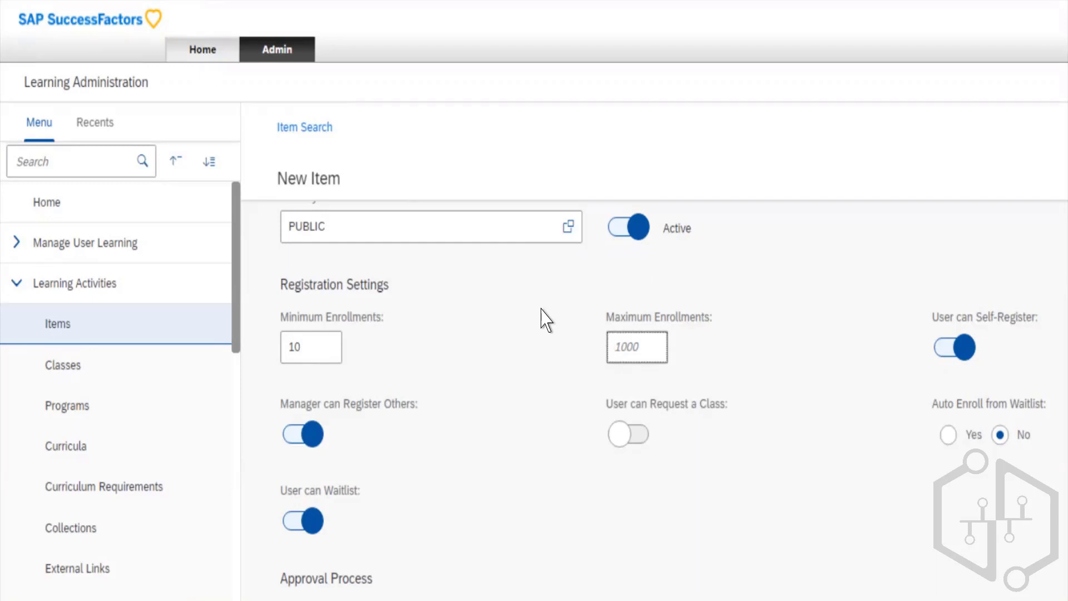
pyautogui.write('20')
pyautogui.press('Tab')
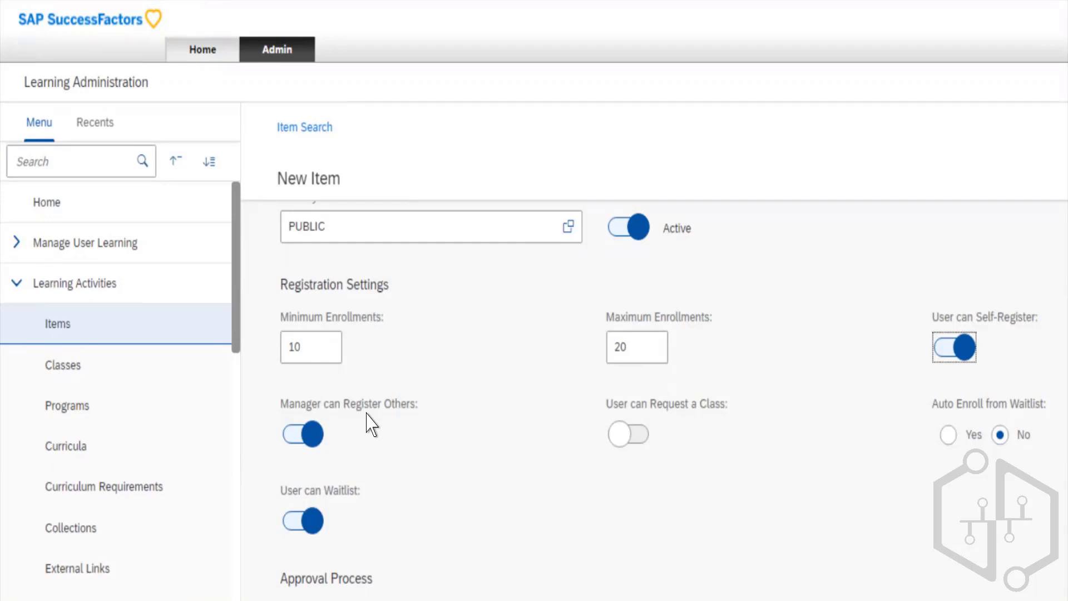
pyautogui.click(303, 434)
pyautogui.press('Tab')
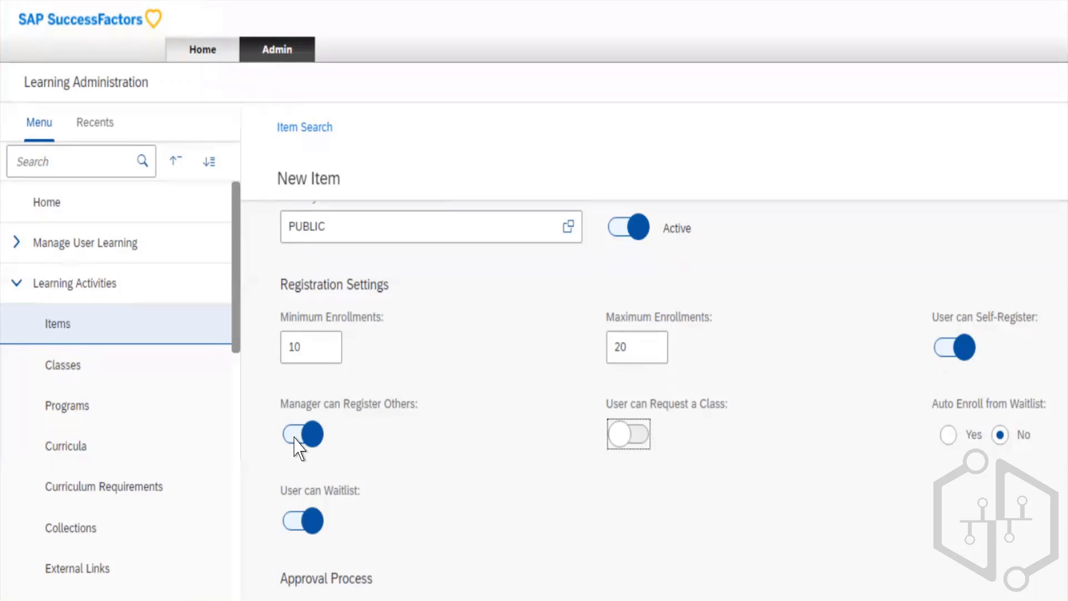
pyautogui.press('Tab')
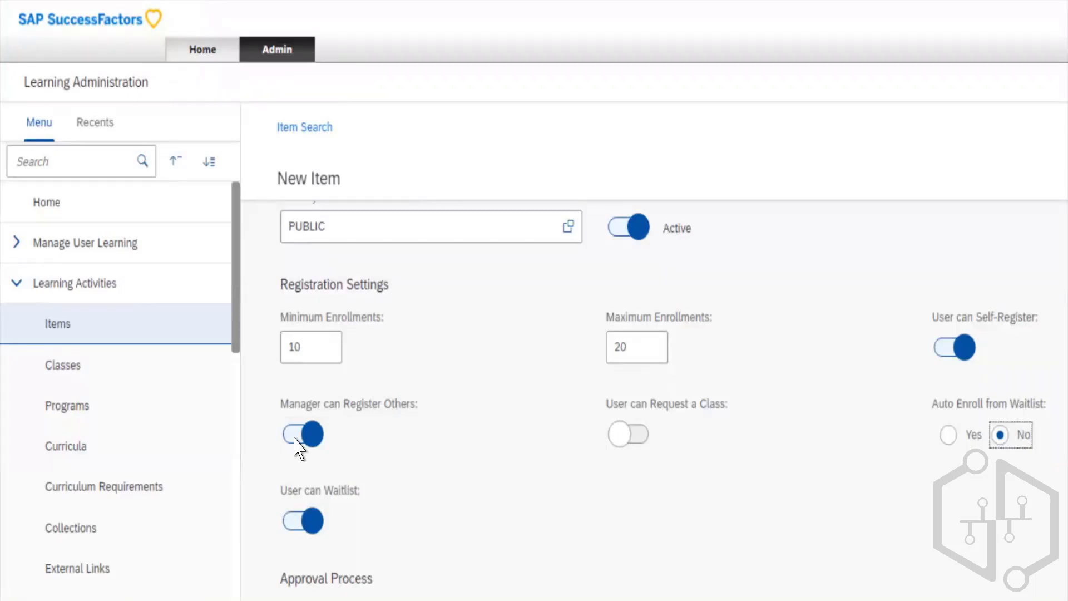
# - Set Approval Required to Yes in the new item's Approval Process settings
pyautogui.press('Tab')
pyautogui.scroll(-6, 298, 448)
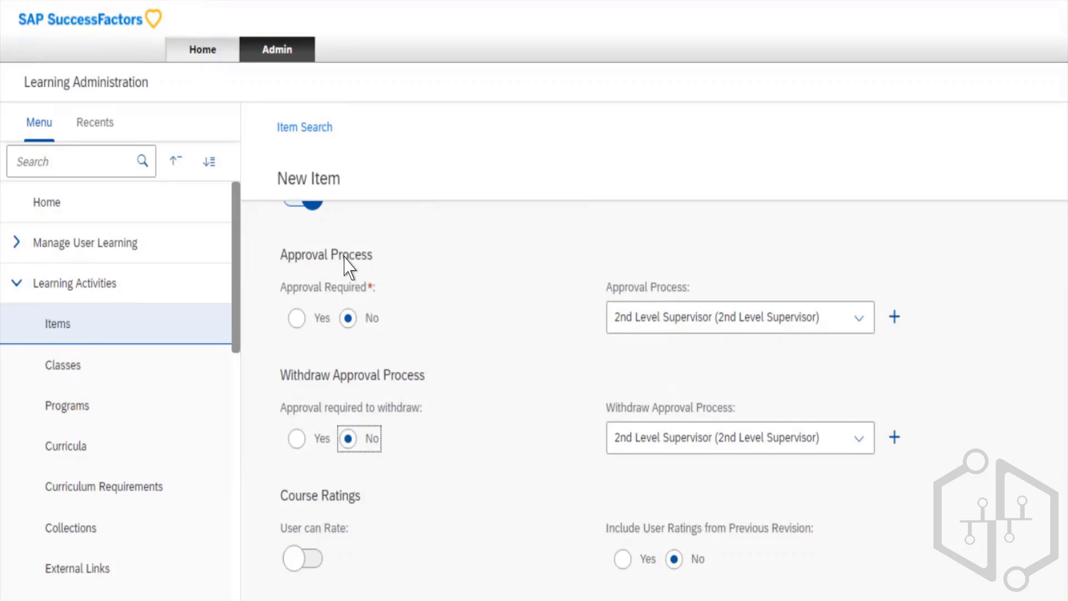
pyautogui.click(296, 266)
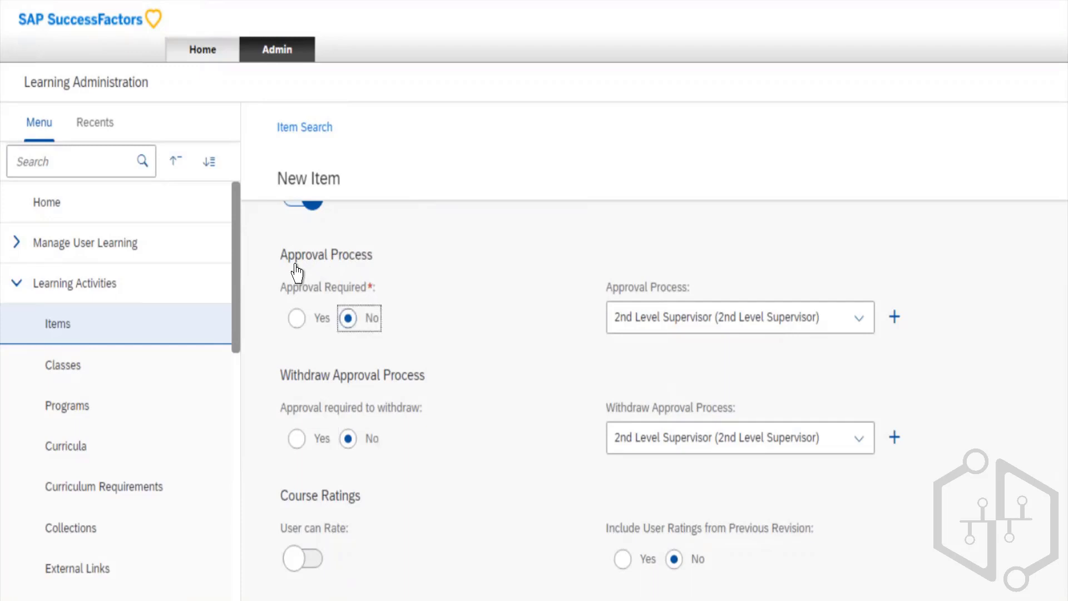
pyautogui.hotkey('shift', 'Tab')
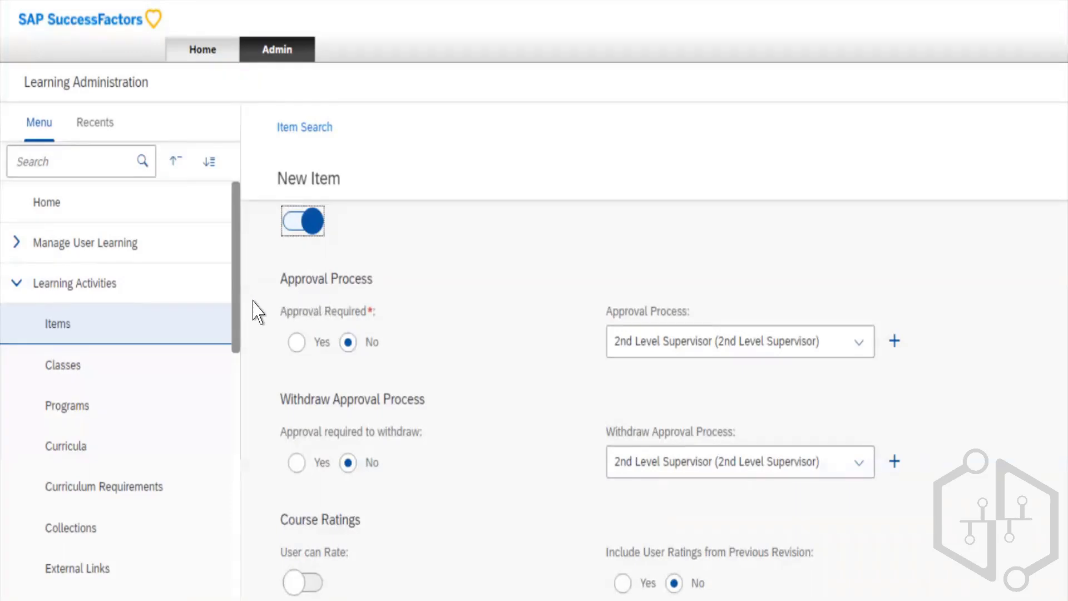
pyautogui.click(314, 309)
pyautogui.press('Tab')
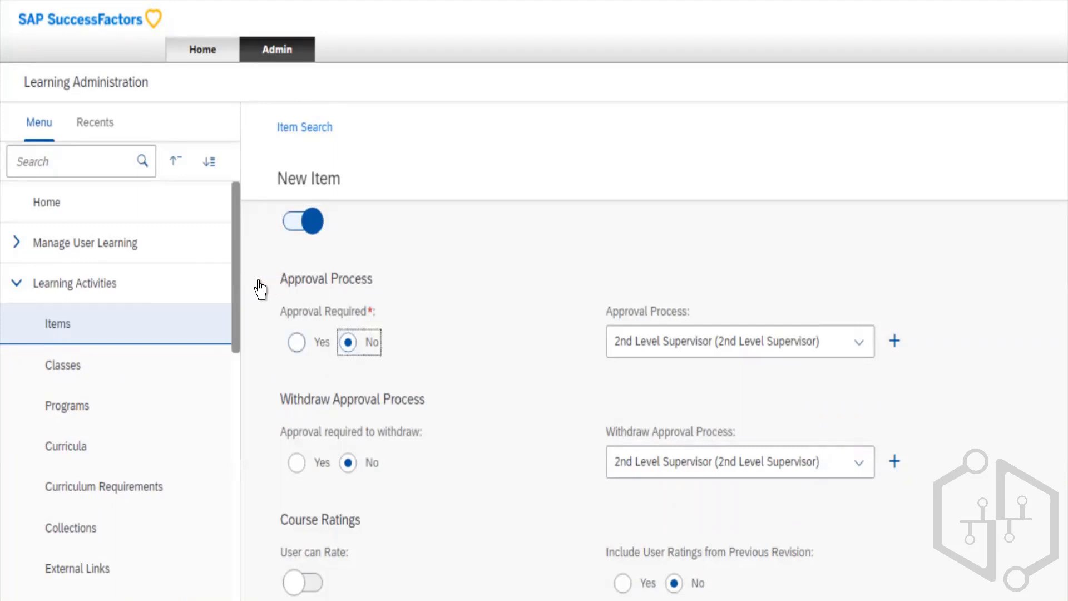
pyautogui.press('Left')
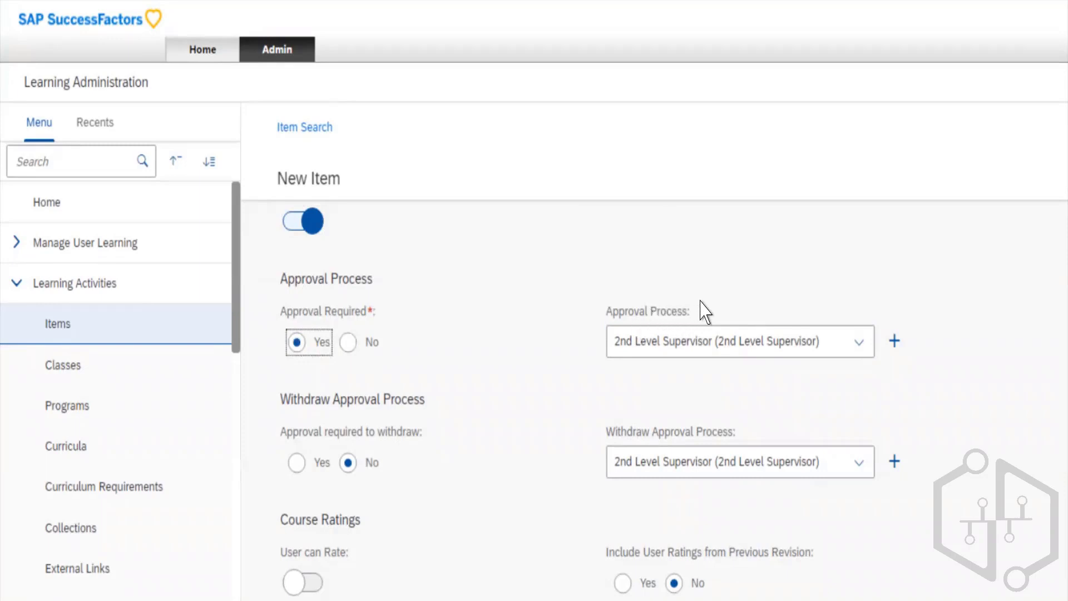
# - Review the approval processes available for the new item, and close the list without changing the selection
pyautogui.click(642, 311)
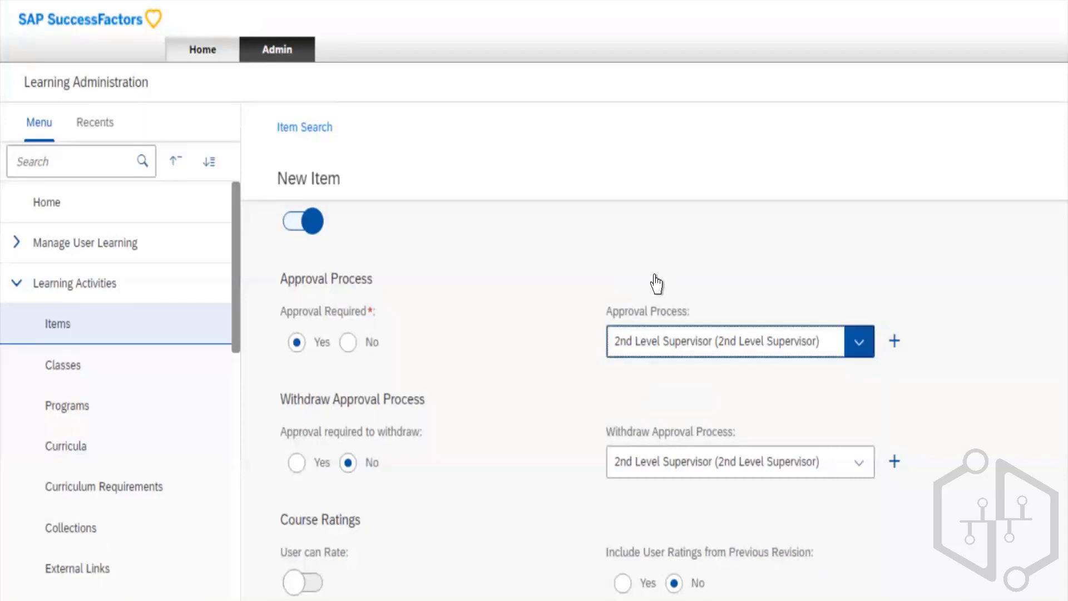
pyautogui.click(657, 284)
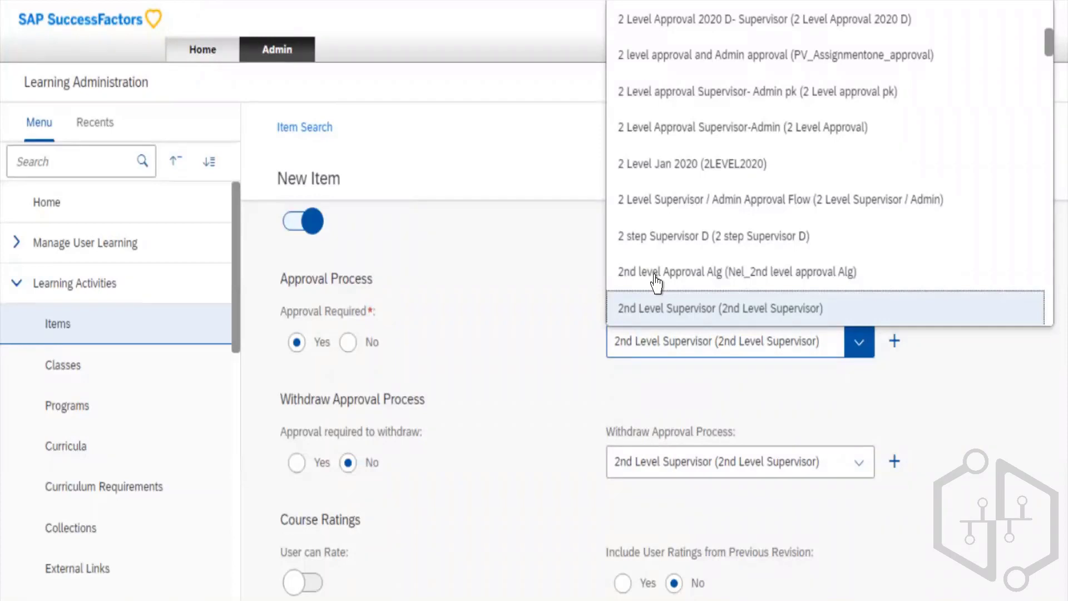
pyautogui.click(312, 402)
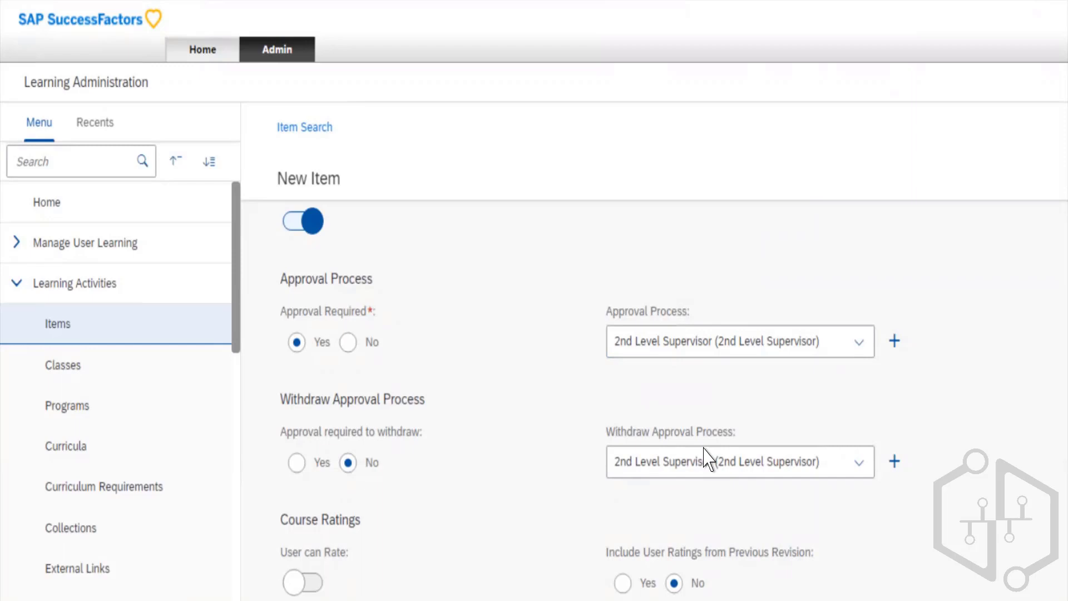
pyautogui.scroll(-1, 705, 457)
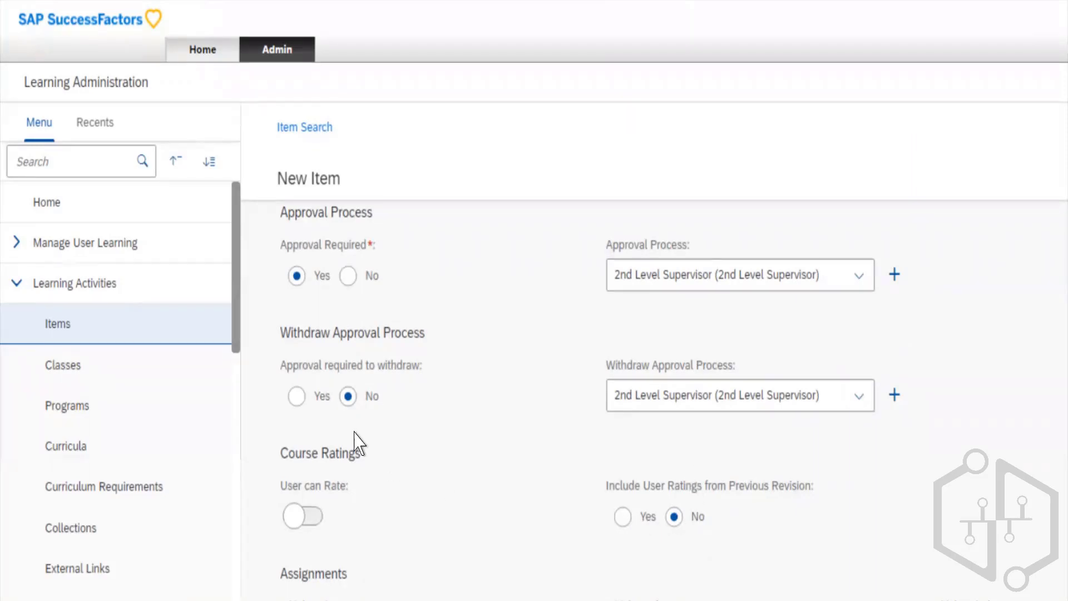
pyautogui.press('Tab')
pyautogui.press('Tab')
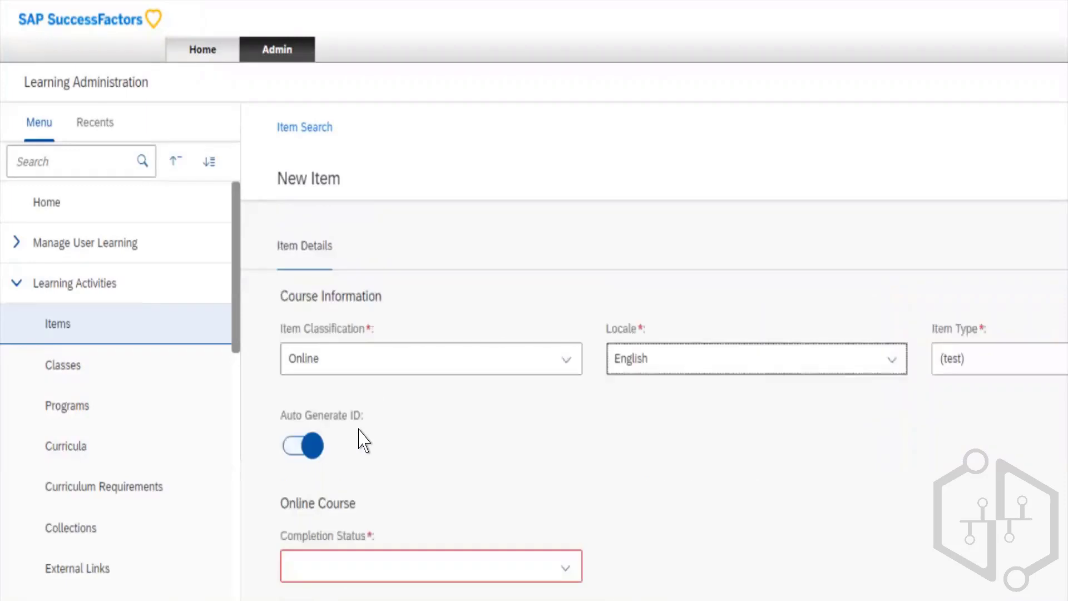
pyautogui.hotkey('shift', 'Tab')
pyautogui.hotkey('shift', 'Tab')
pyautogui.hotkey('shift', 'Tab')
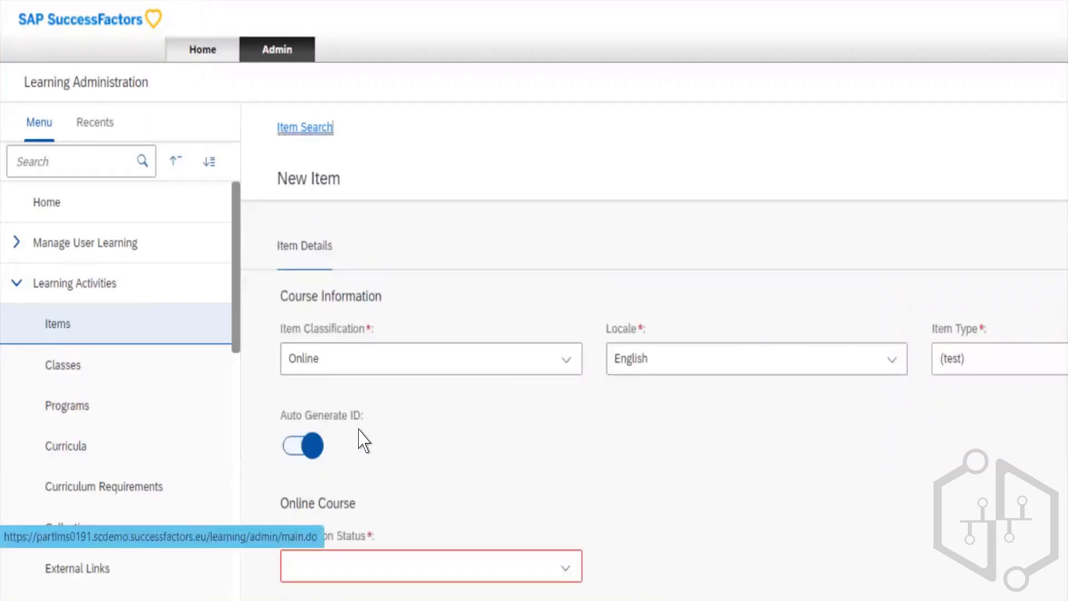
pyautogui.scroll(-15, 363, 442)
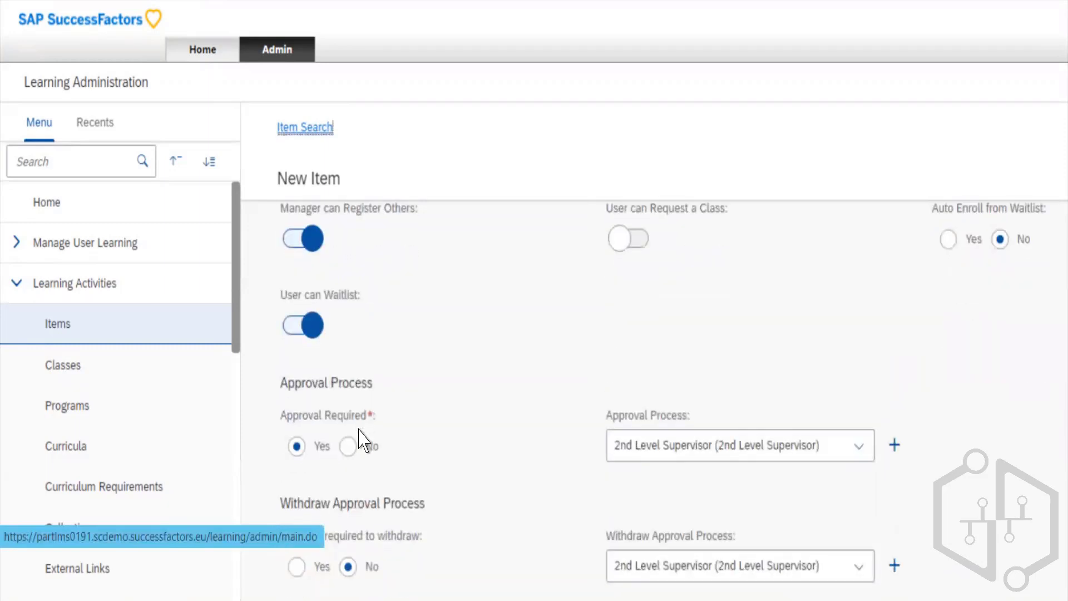
pyautogui.scroll(-2, 363, 442)
pyautogui.click(492, 308)
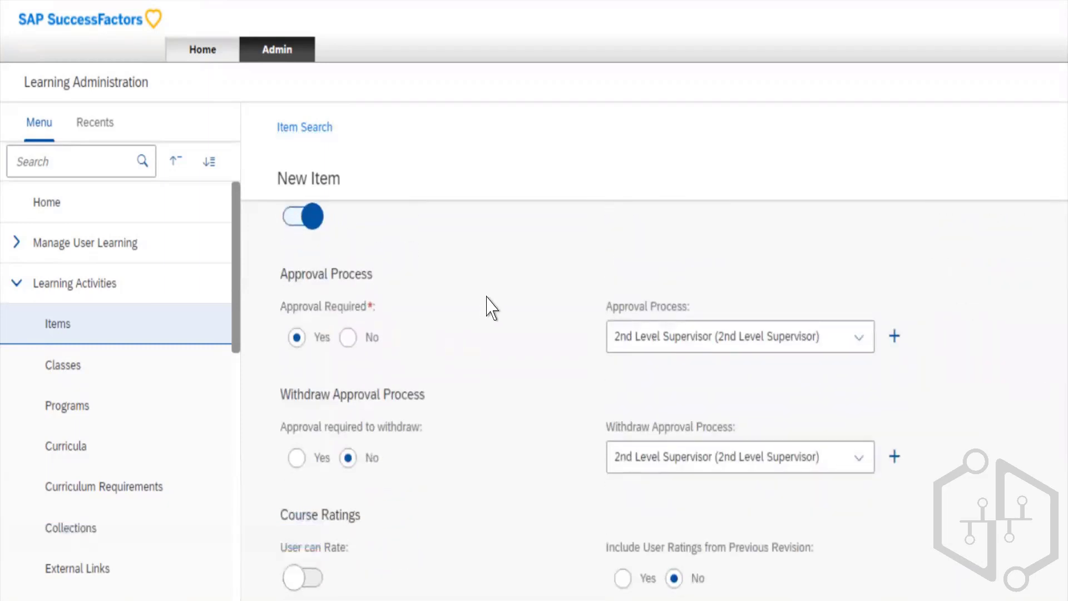
# - Review the available Withdraw Approval Process options, and close the list without changing the selection
pyautogui.scroll(-1, 492, 308)
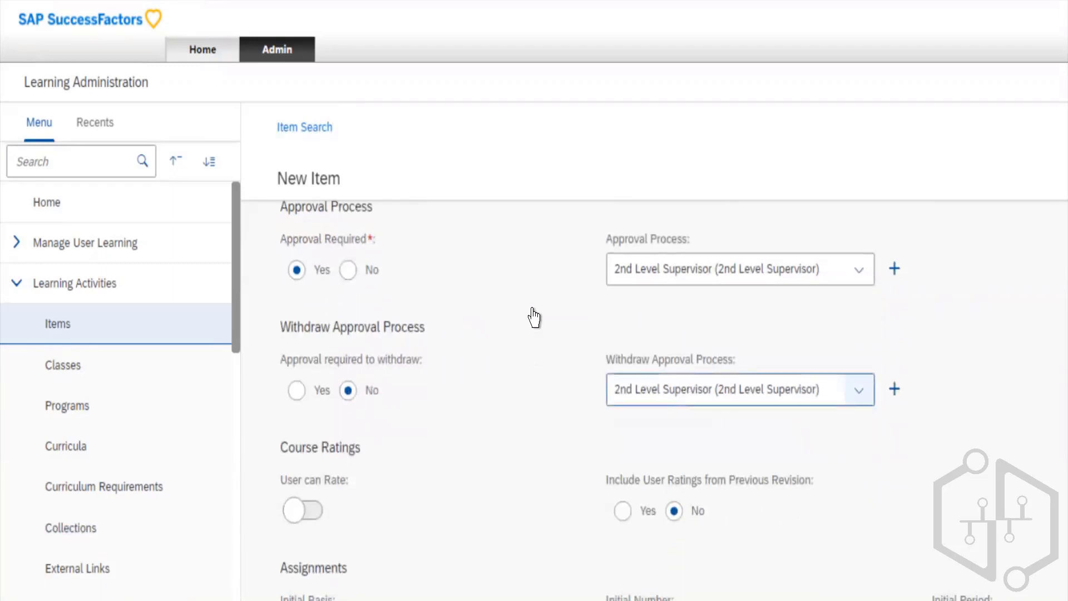
pyautogui.click(859, 390)
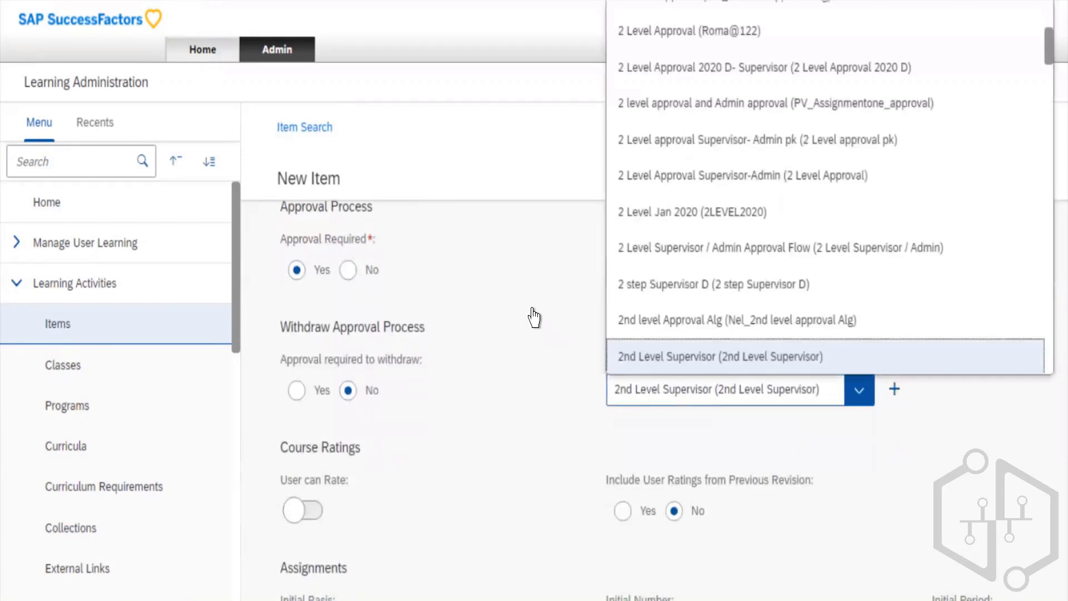
pyautogui.press('Tab')
pyautogui.press('Tab')
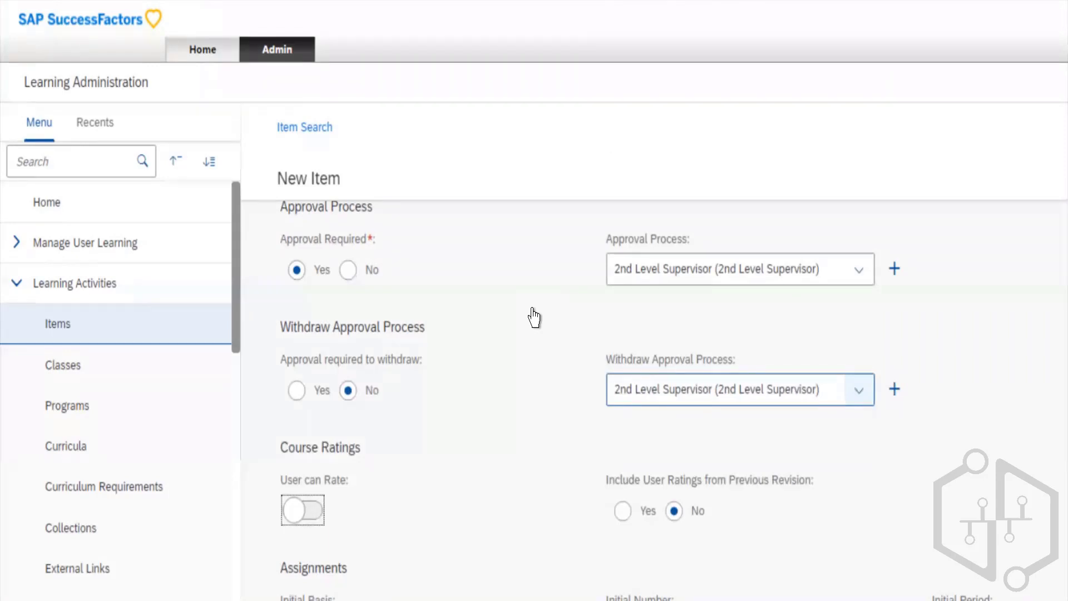
# - Enable User can Rate in the new item's Course Ratings settings
pyautogui.click(860, 390)
pyautogui.press('Tab')
pyautogui.press('Tab')
pyautogui.press('space')
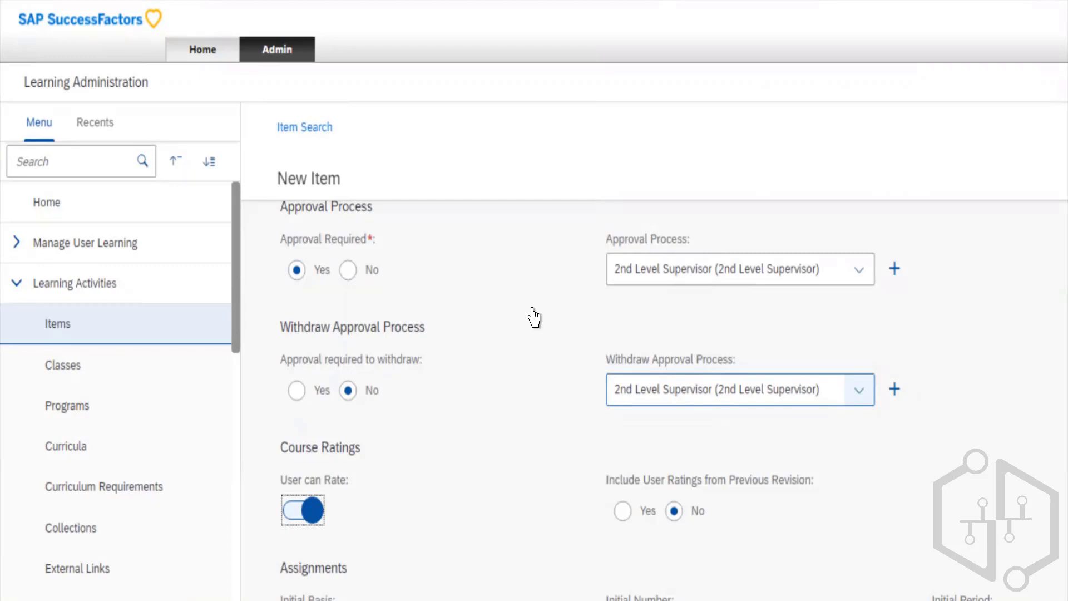
pyautogui.press('Tab')
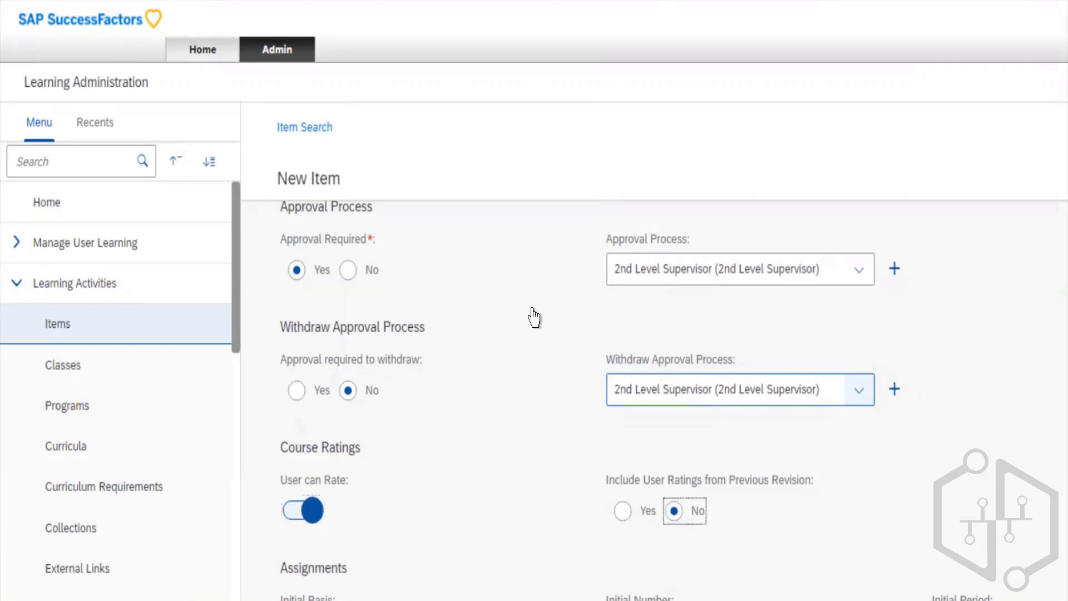
# - Set the Initial Basis to Event and the Initial Number to 1 in the new item's Assignments settings
pyautogui.scroll(-5, 618, 456)
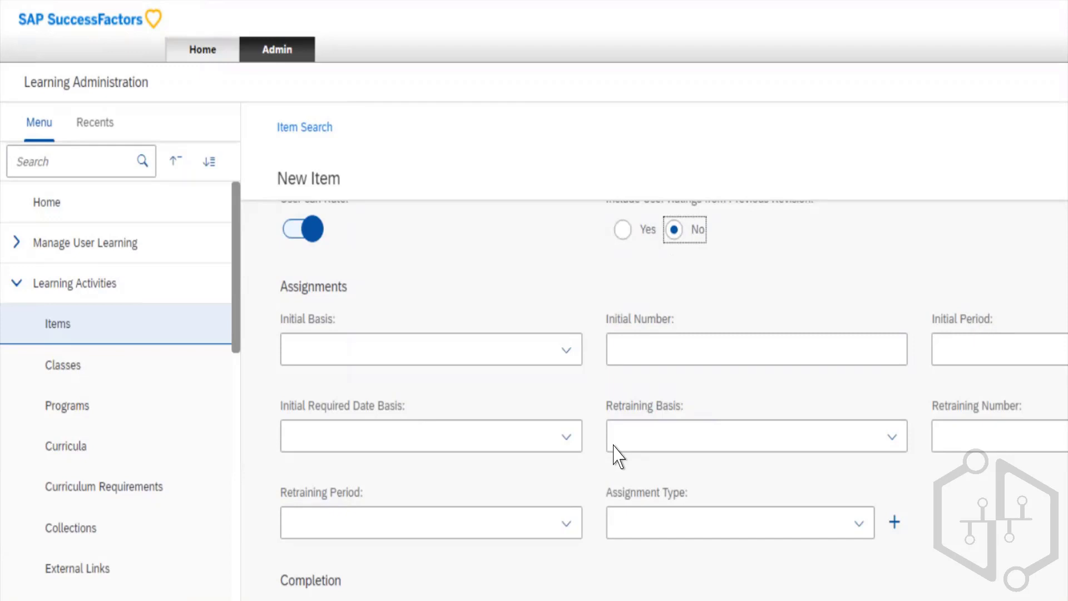
pyautogui.click(405, 349)
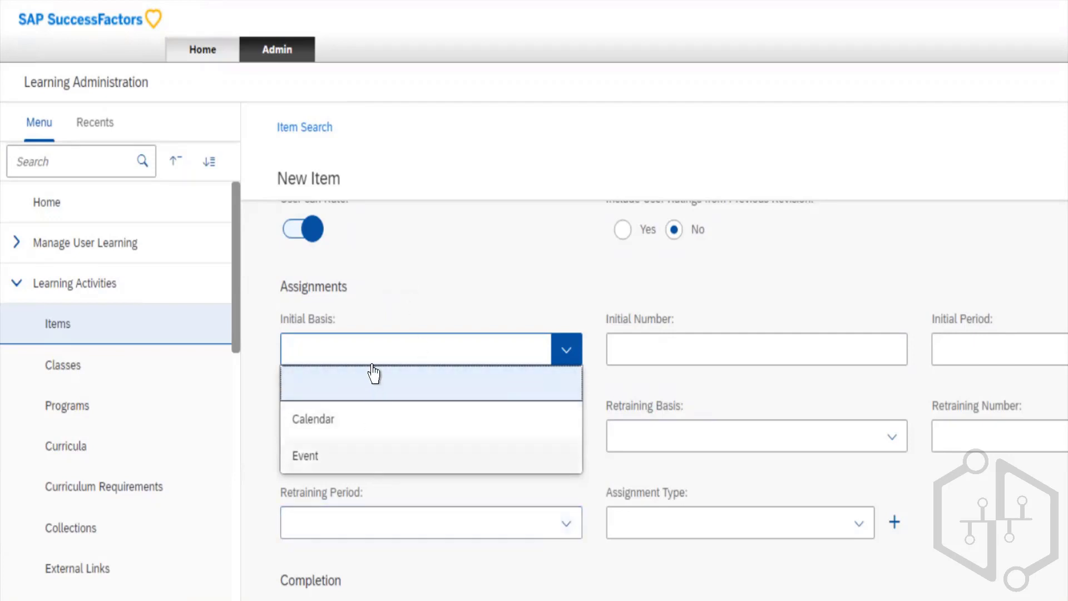
pyautogui.click(374, 447)
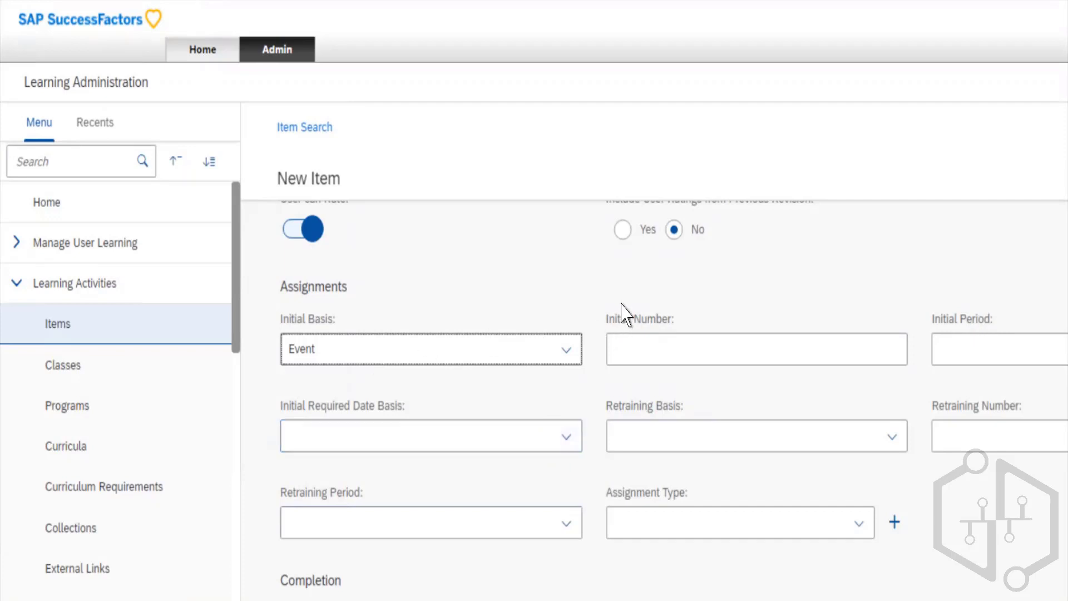
pyautogui.press('Tab')
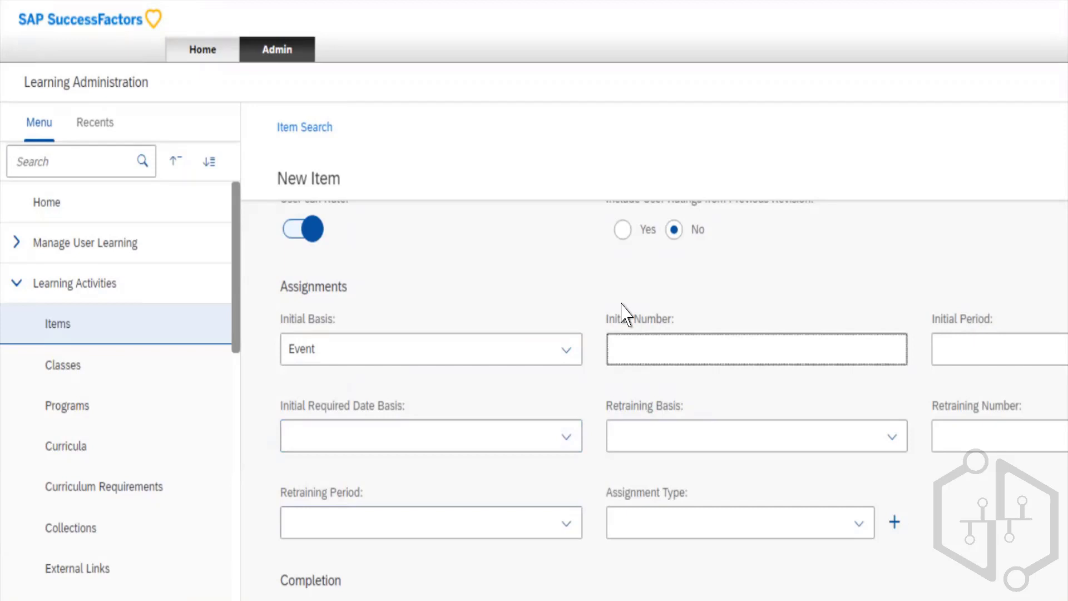
pyautogui.write('1')
pyautogui.press('Tab')
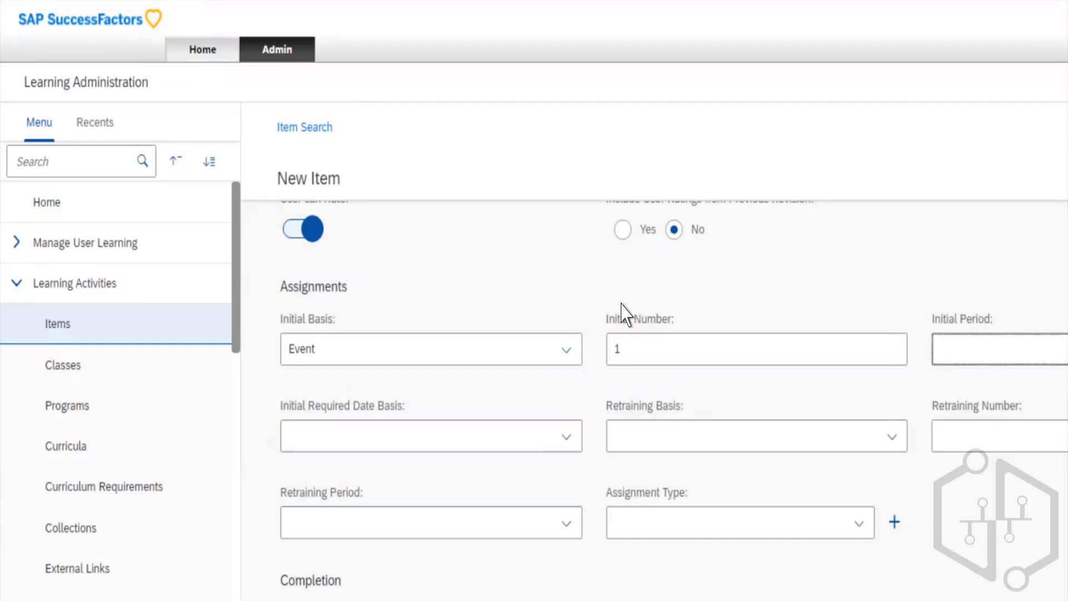
# - Set the assignment's Initial Period to Quarters and its Initial Required Date Basis to Hired Date
pyautogui.press('Down')
pyautogui.press('Down')
pyautogui.press('Up')
pyautogui.press('Down')
pyautogui.press('Down')
pyautogui.press('Down')
pyautogui.press('Tab')
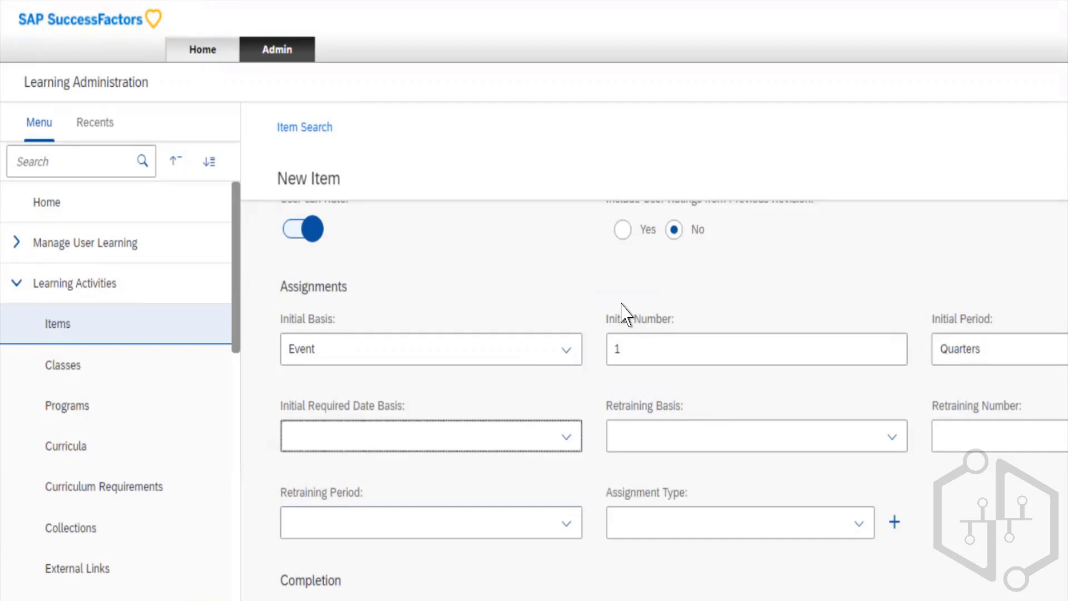
pyautogui.press('Down')
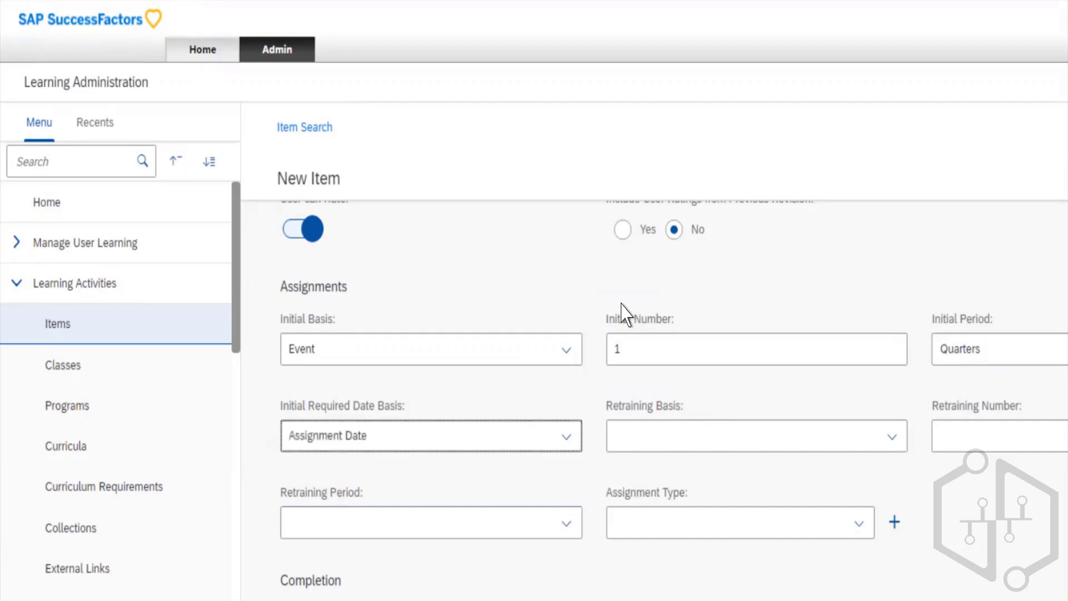
pyautogui.press('Down')
pyautogui.press('Up')
pyautogui.press('Down')
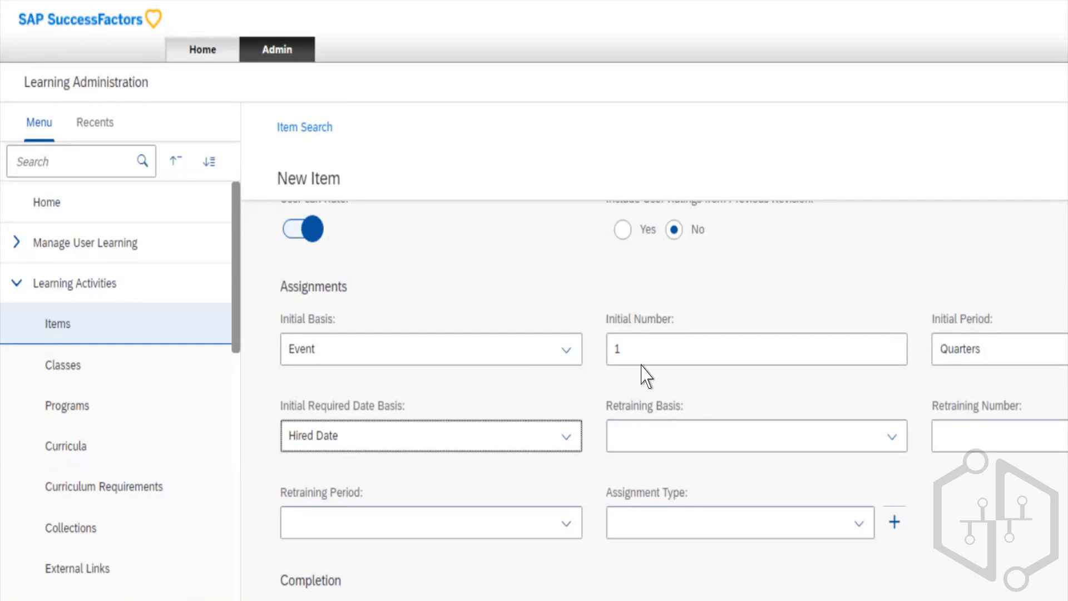
pyautogui.press('Tab')
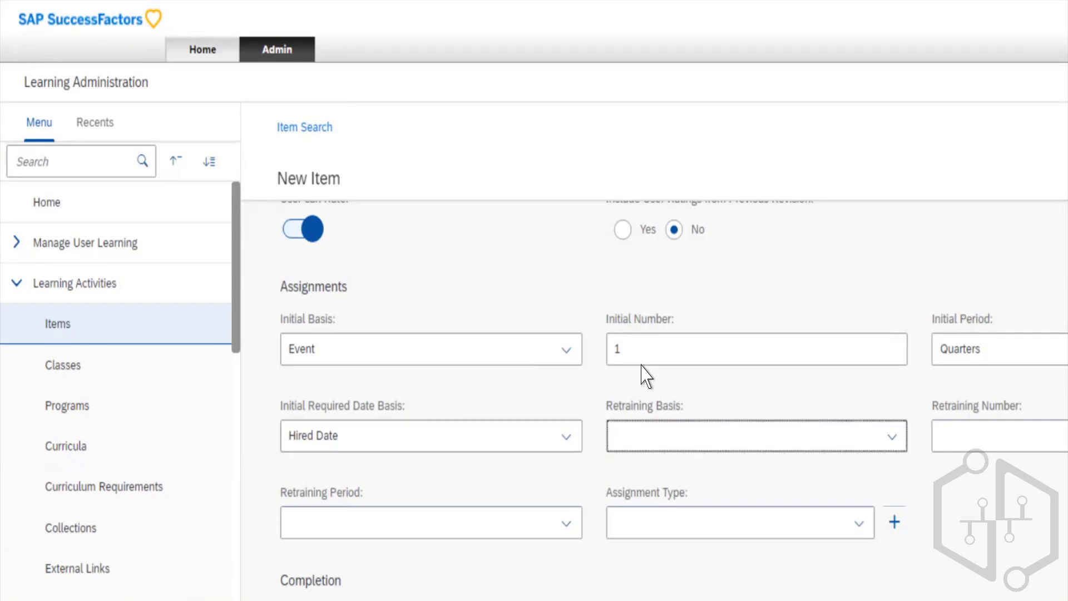
# - Set the assignment's Retraining Basis to Event and its Retraining Number to 1
pyautogui.press('Down')
pyautogui.press('Down')
pyautogui.press('Tab')
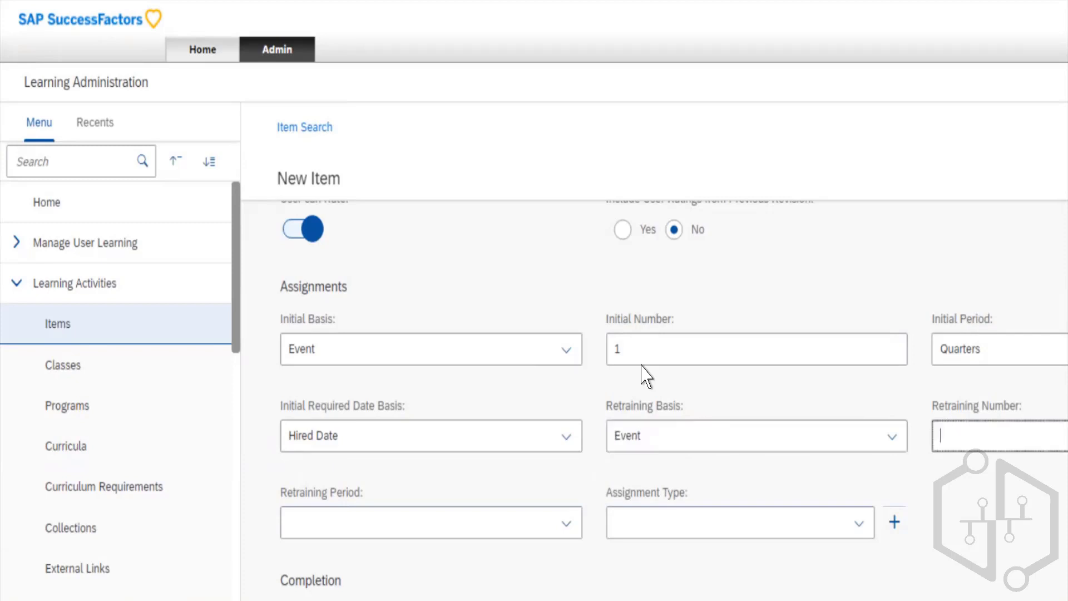
pyautogui.write('1')
pyautogui.press('Tab')
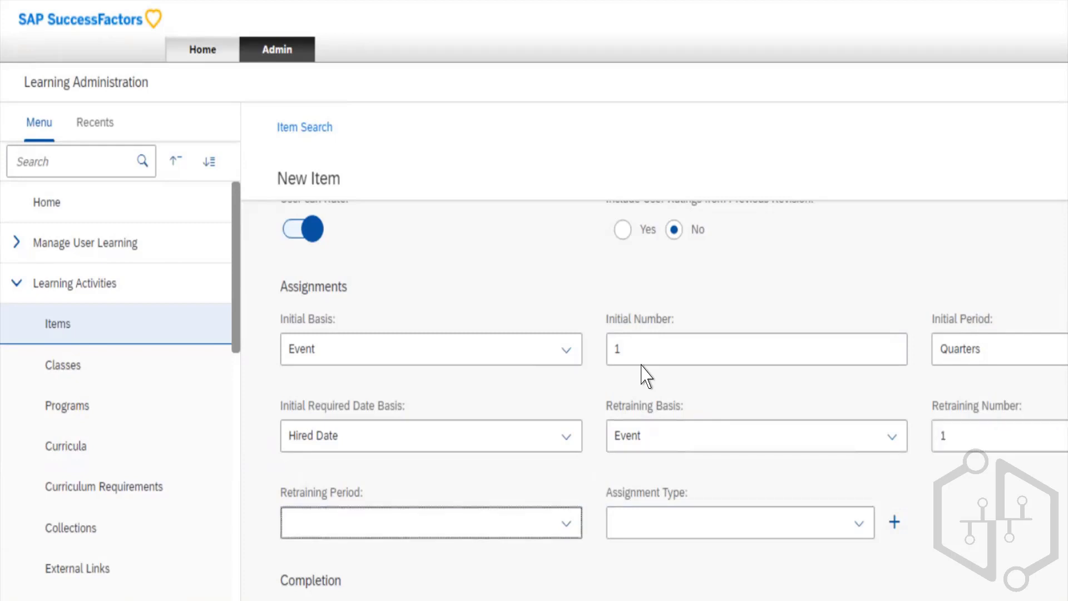
# - Set the Retraining Period to Quarters and choose (Atribuição_CB_1) as the Assignment Type
pyautogui.press('Down')
pyautogui.press('Down')
pyautogui.press('Down')
pyautogui.press('Down')
pyautogui.press('Tab')
pyautogui.press('Down')
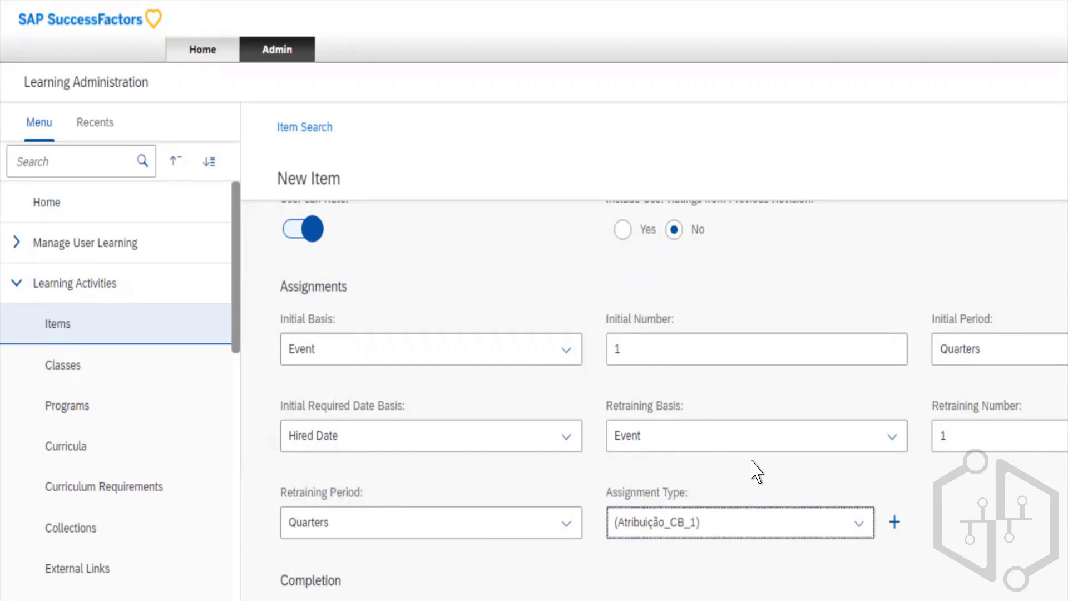
# - View the form for adding a new assignment type, and close it without adding one
pyautogui.press('Tab')
pyautogui.press('Return')
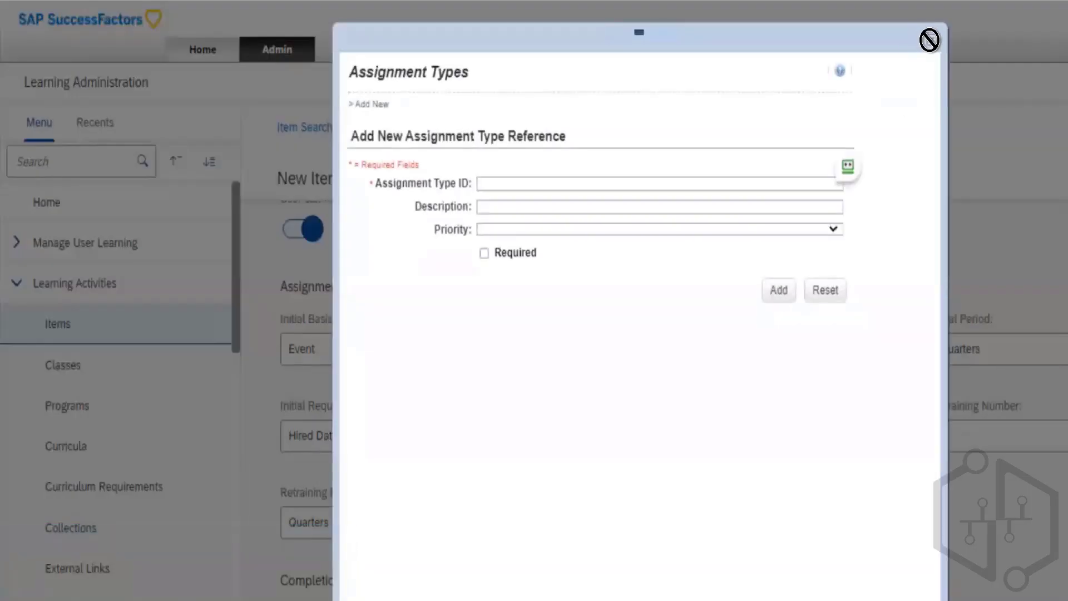
pyautogui.click(928, 41)
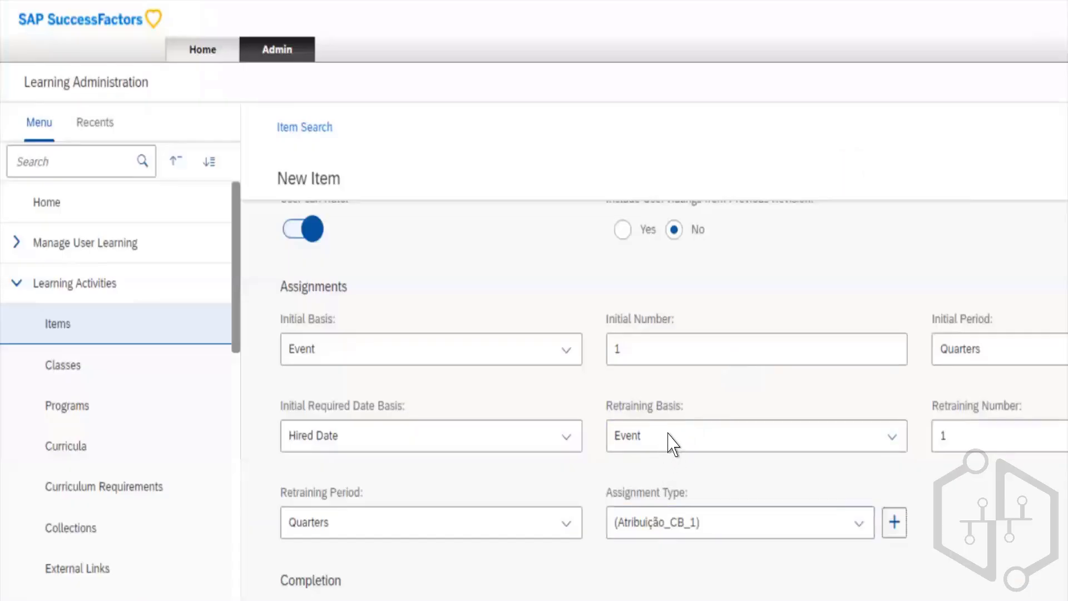
# - Change the item's Assignment Type to Mandatory (A_Mandatory)
pyautogui.hotkey('alt', 'Down')
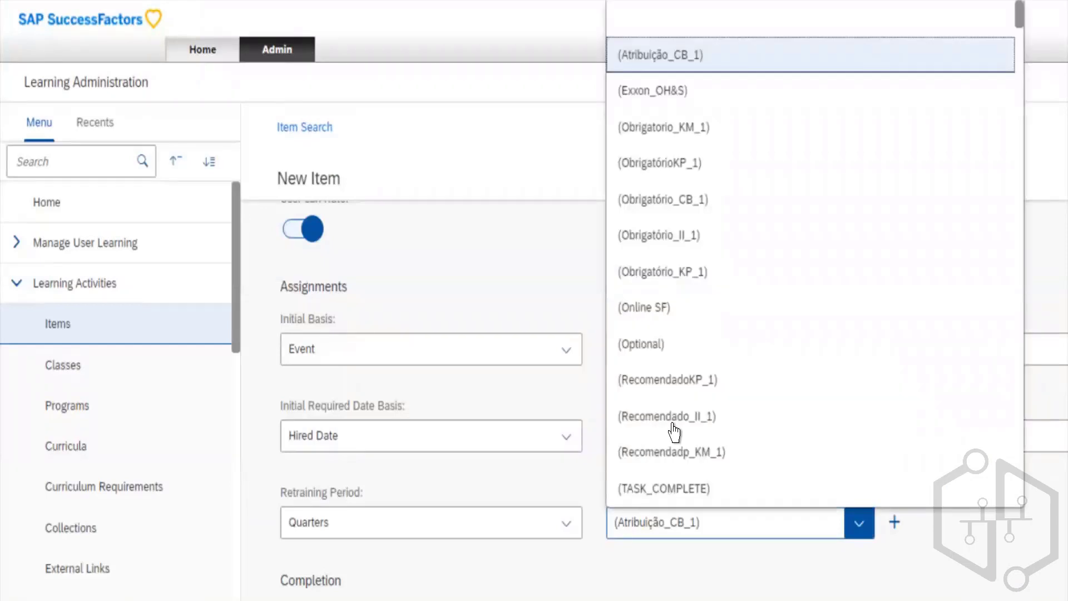
pyautogui.scroll(-1, 675, 431)
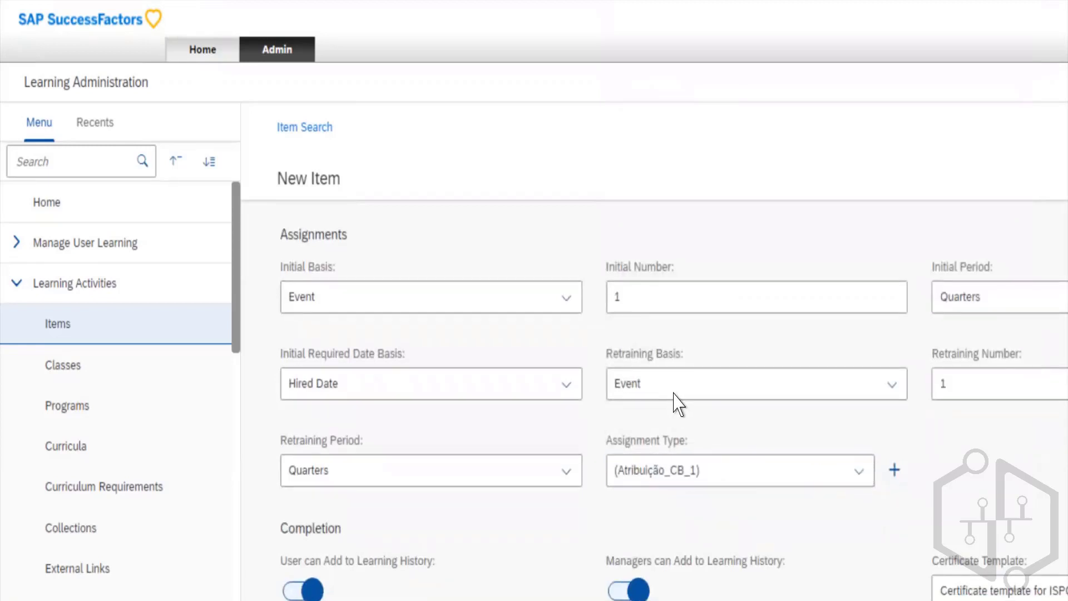
pyautogui.click(674, 382)
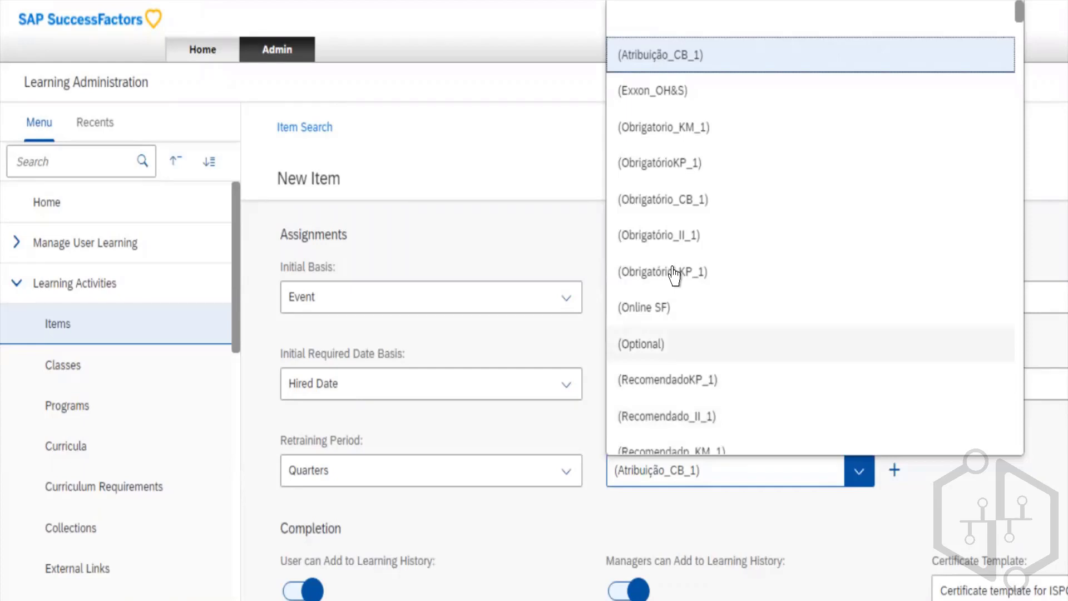
pyautogui.press('m')
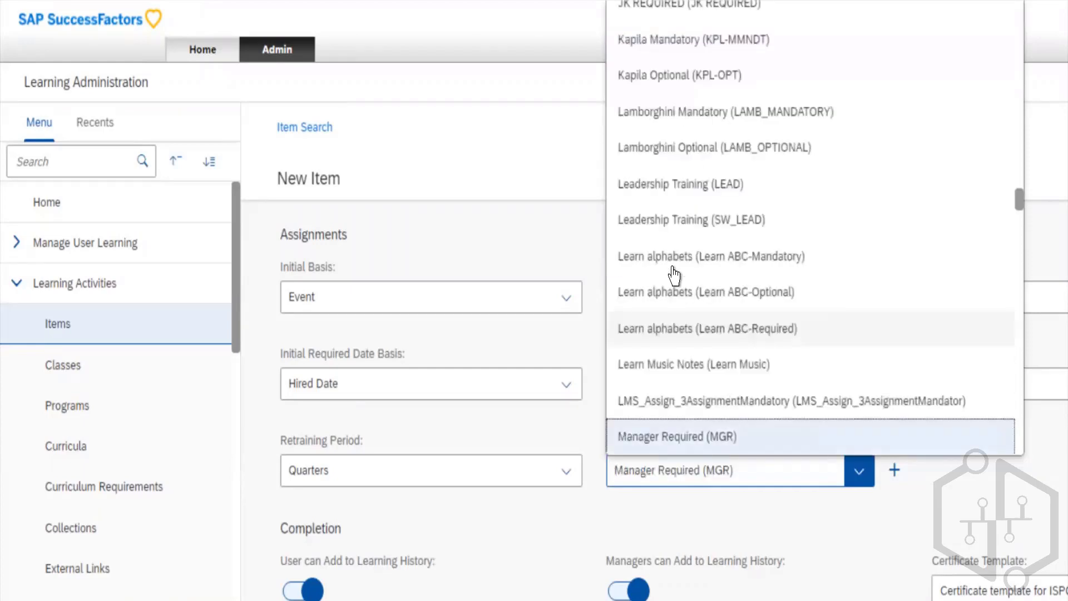
pyautogui.press('Down')
pyautogui.press('Down')
pyautogui.press('Up')
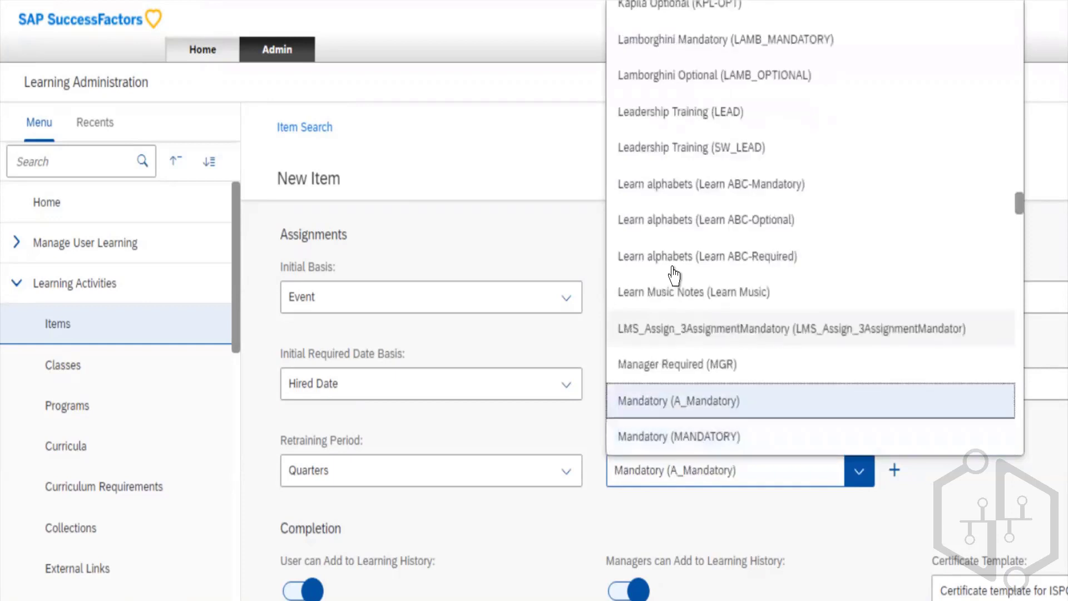
pyautogui.press('Return')
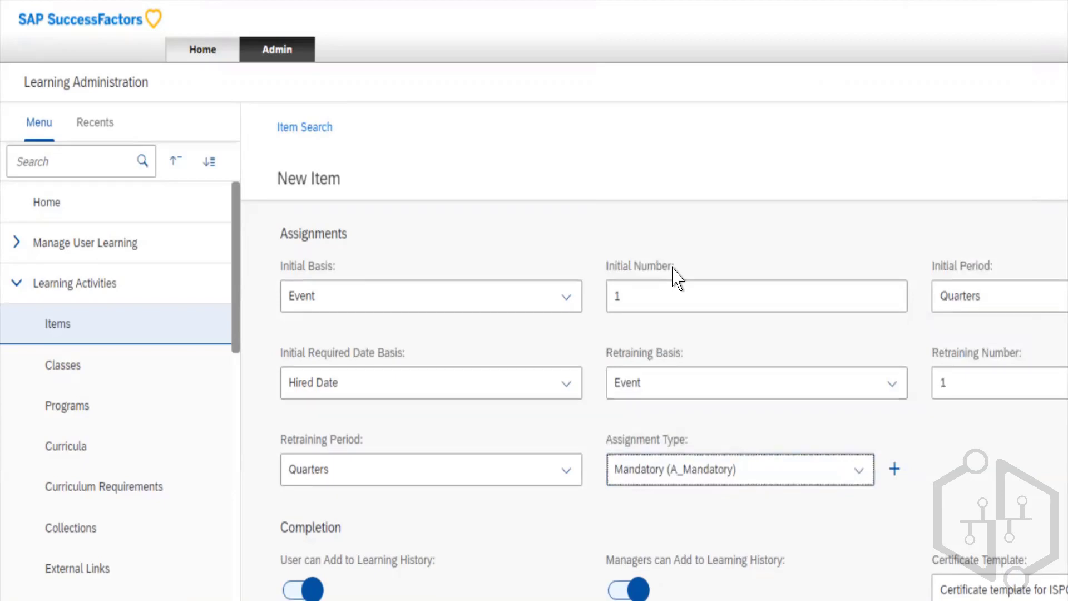
# - Set the Revision Number to 1 in the new item's Version Details
pyautogui.scroll(-4, 675, 277)
pyautogui.scroll(-1, 675, 276)
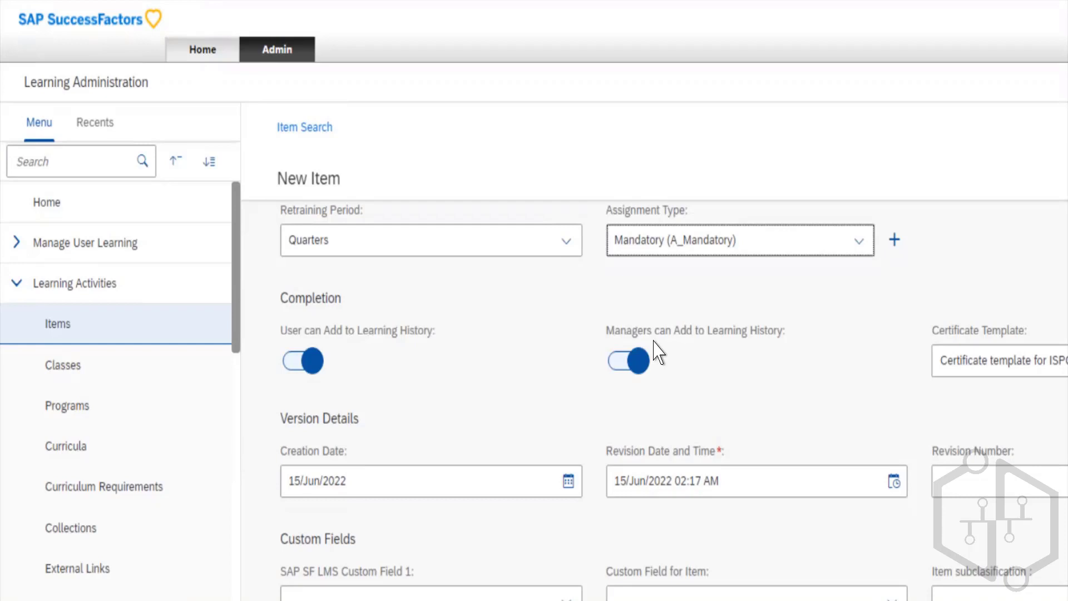
pyautogui.press('Tab')
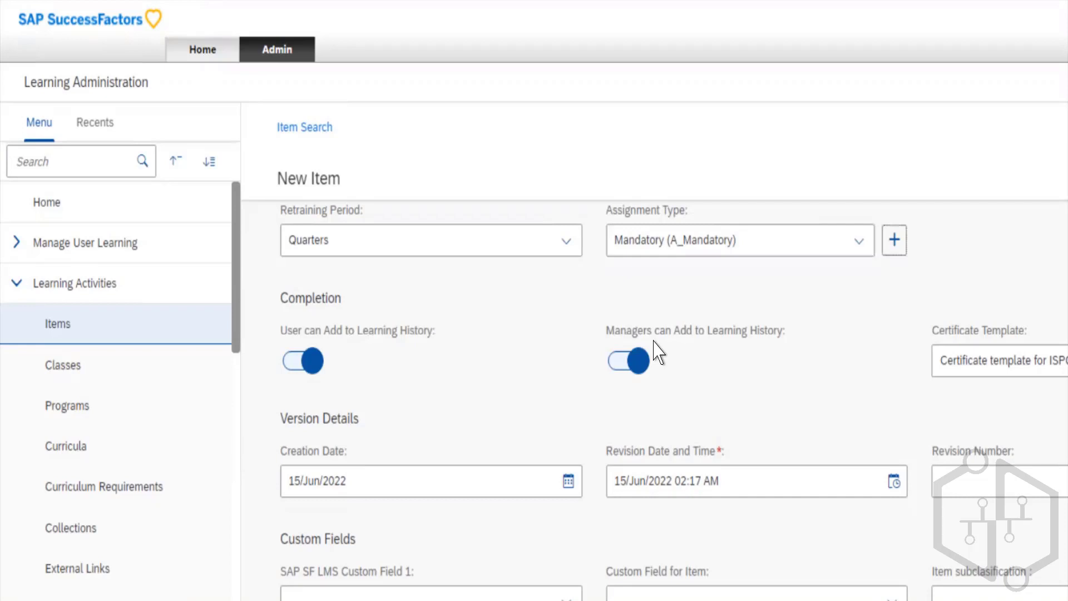
pyautogui.press('Tab')
pyautogui.press('Tab')
pyautogui.press('Tab')
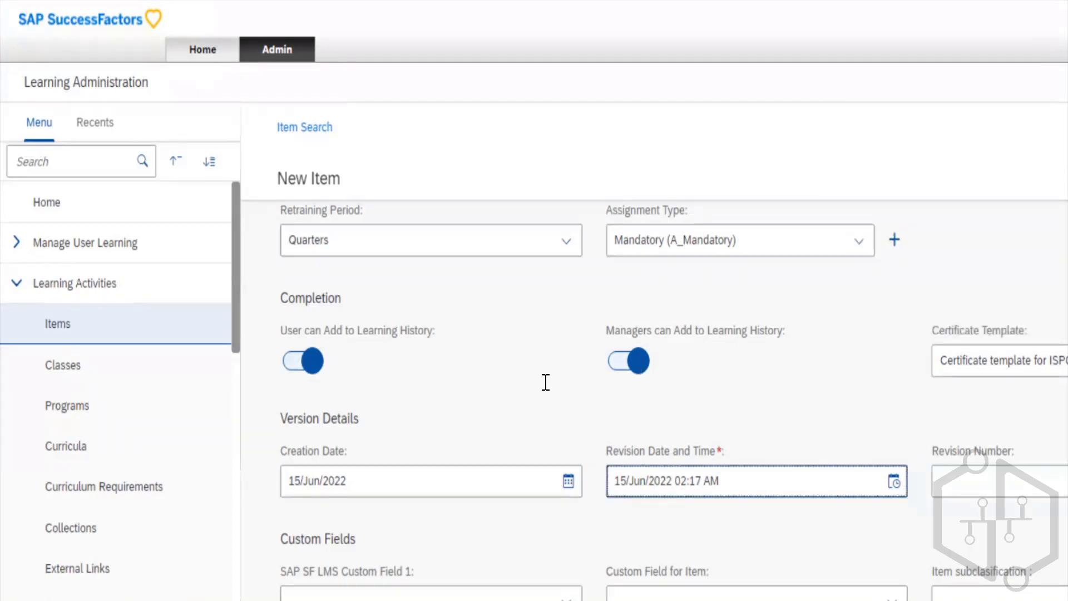
pyautogui.scroll(-2, 545, 382)
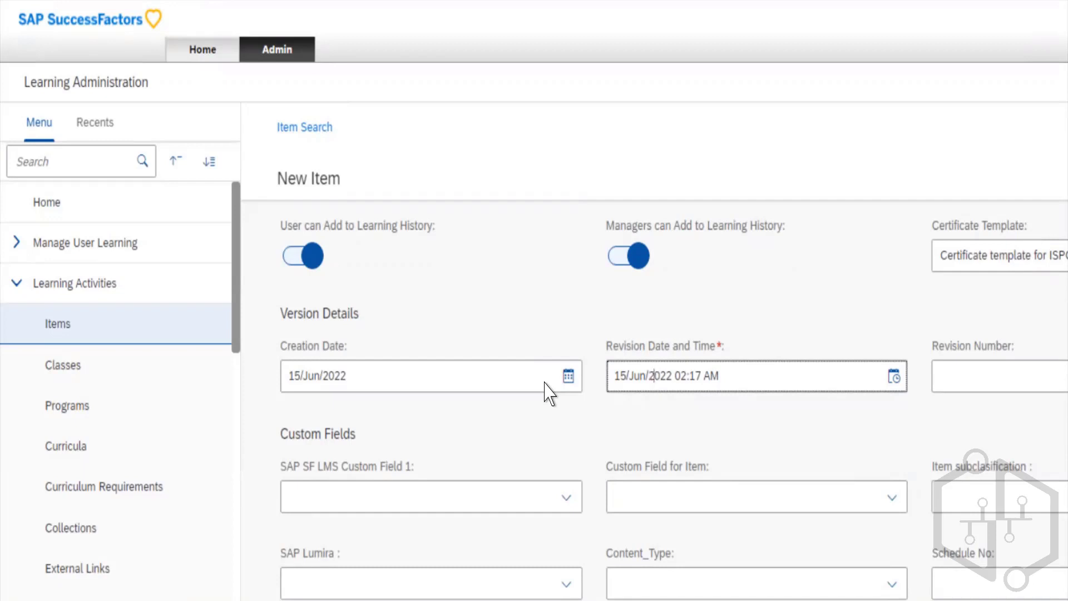
pyautogui.scroll(-3, 548, 392)
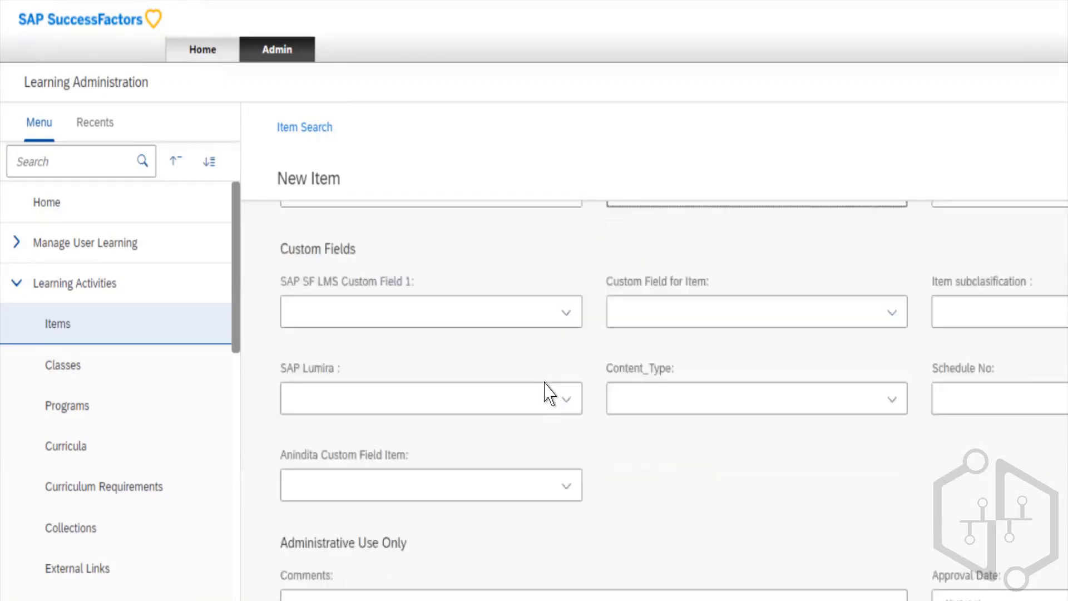
pyautogui.scroll(2, 548, 393)
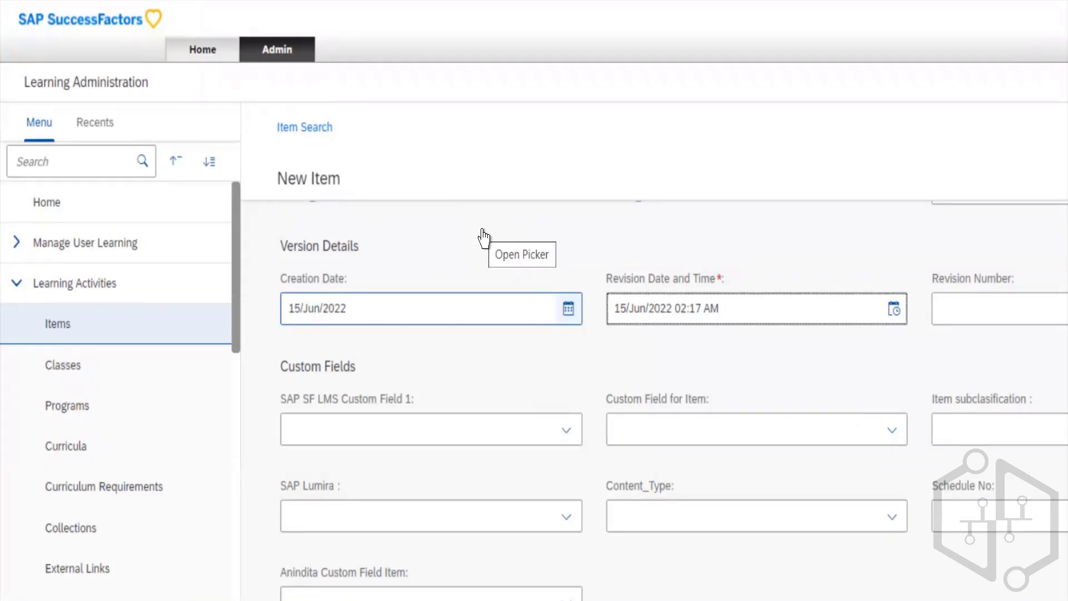
pyautogui.press('Tab')
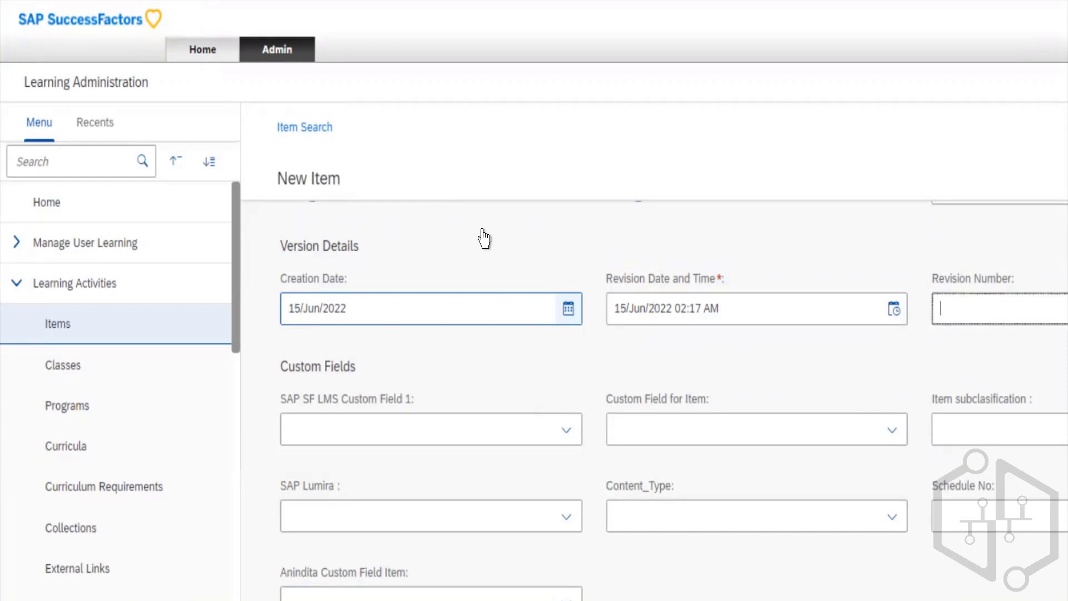
pyautogui.write('1')
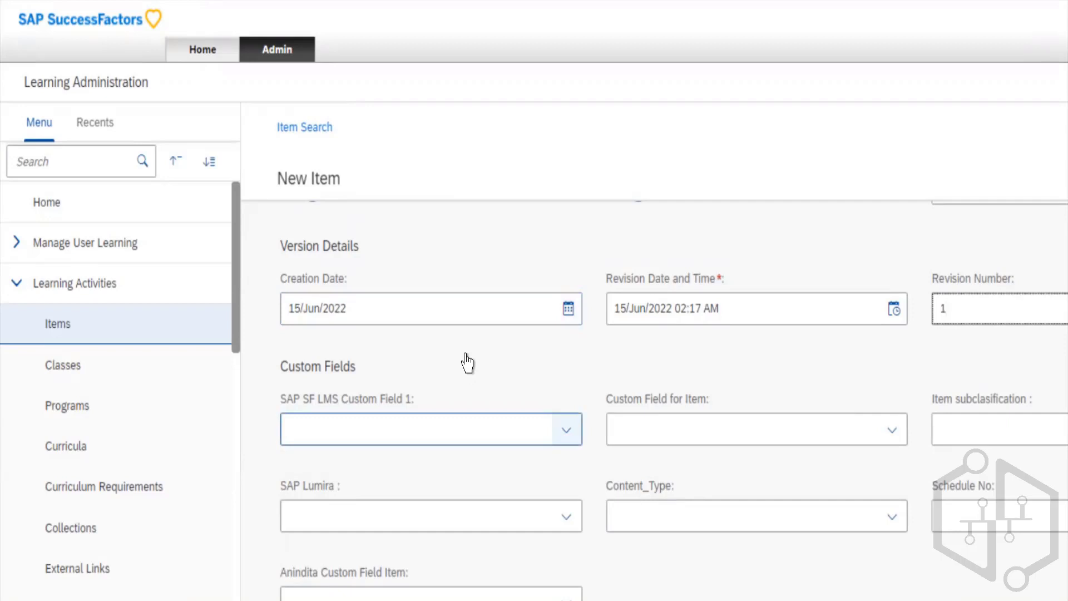
# - Check the available options for SAP SF LMS Custom Field 1 and Custom Field for Item without choosing any
pyautogui.press('Tab')
pyautogui.press('Tab')
pyautogui.press('Tab')
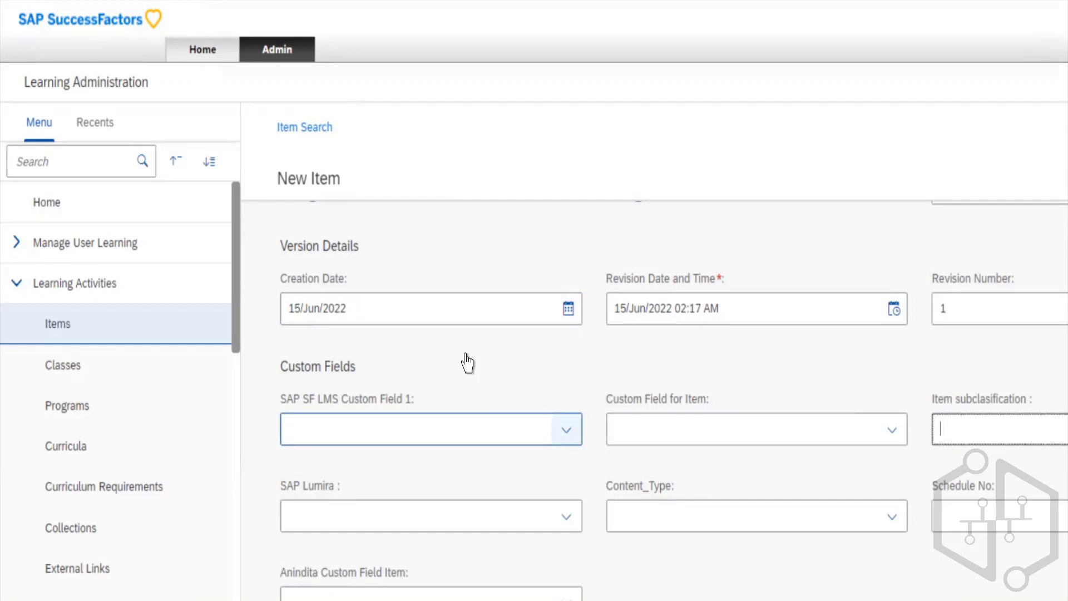
pyautogui.click(561, 429)
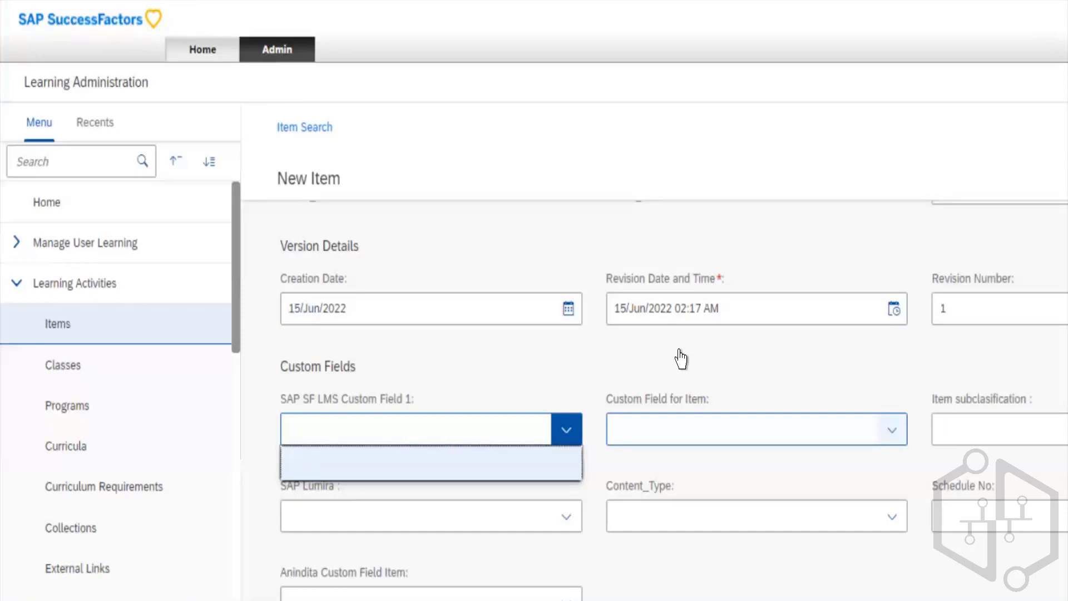
pyautogui.click(892, 429)
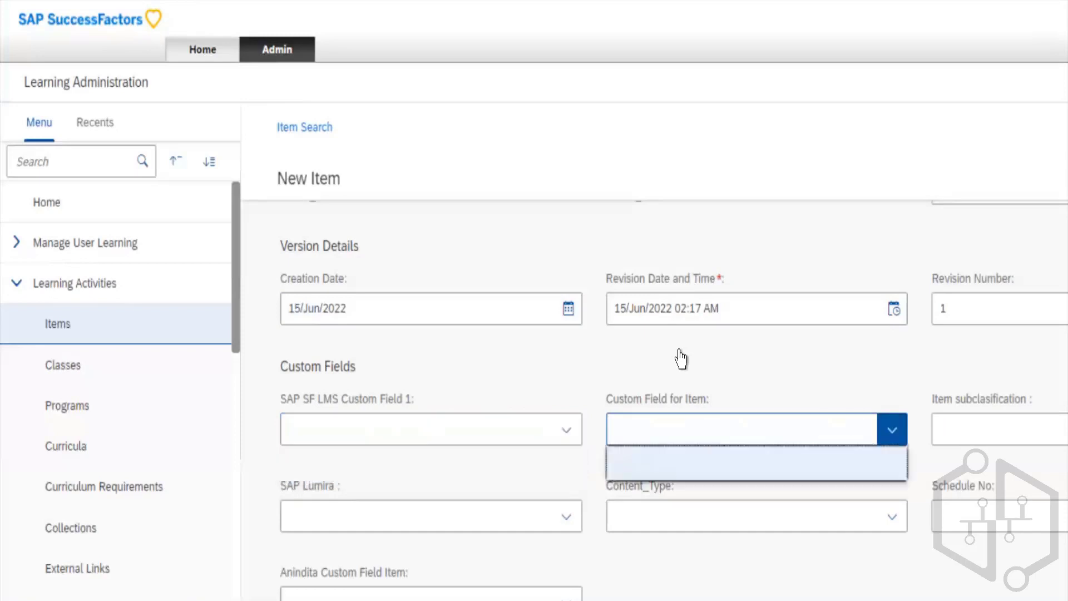
pyautogui.click(942, 357)
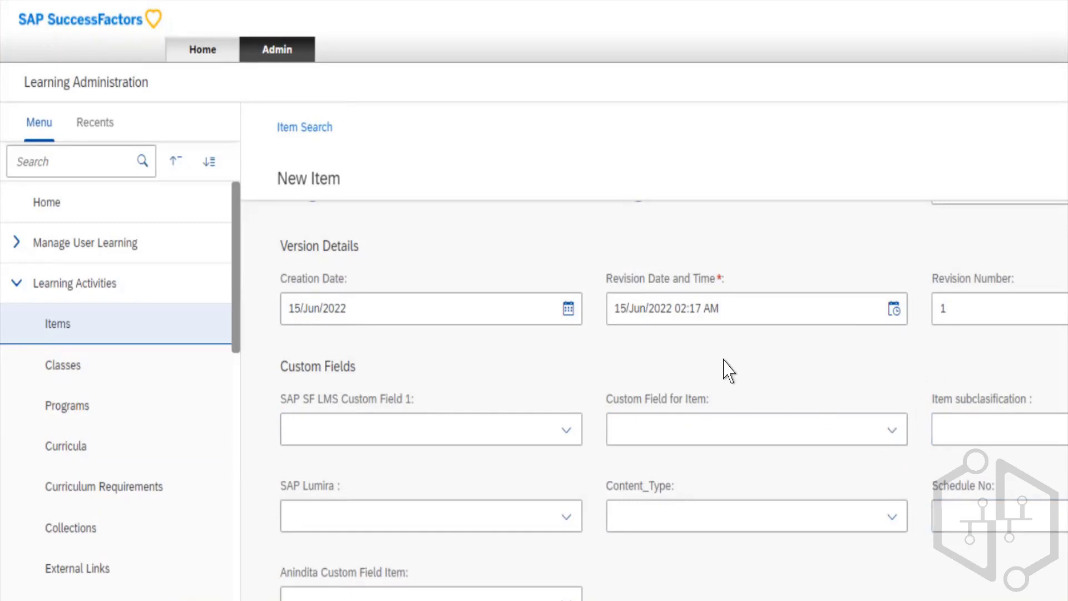
# - Enter the administrative comment "Test (This training was created for SAP)" for the new item
pyautogui.scroll(-3, 729, 370)
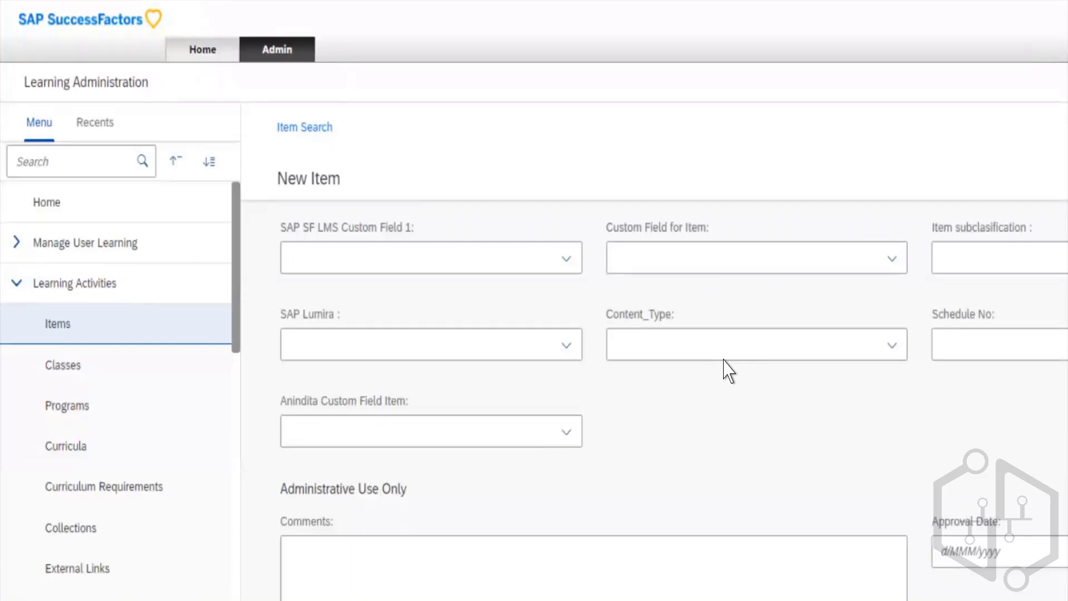
pyautogui.scroll(-1, 729, 370)
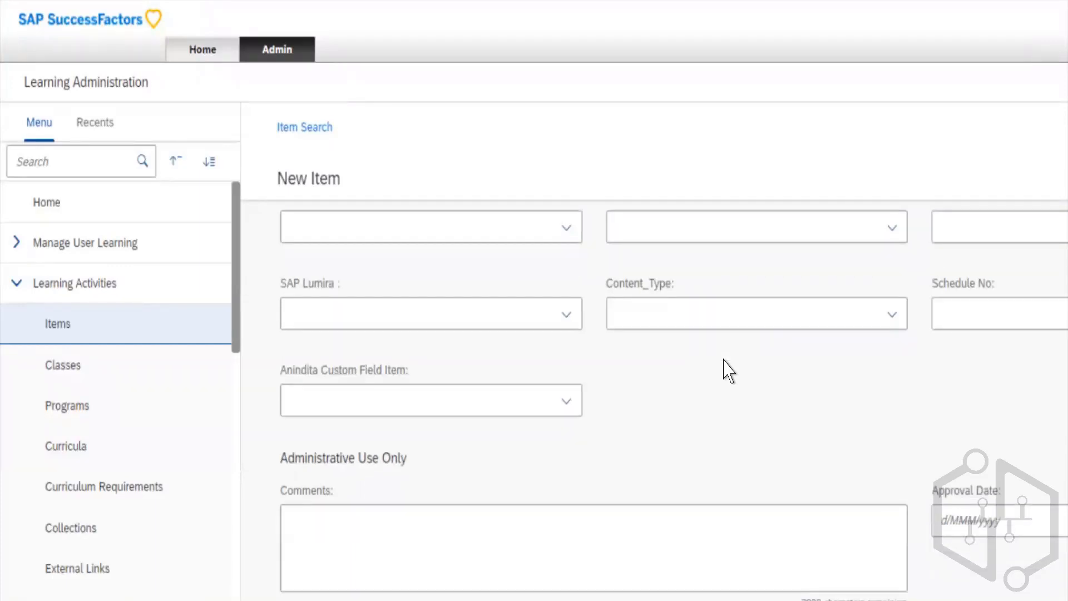
pyautogui.click(297, 458)
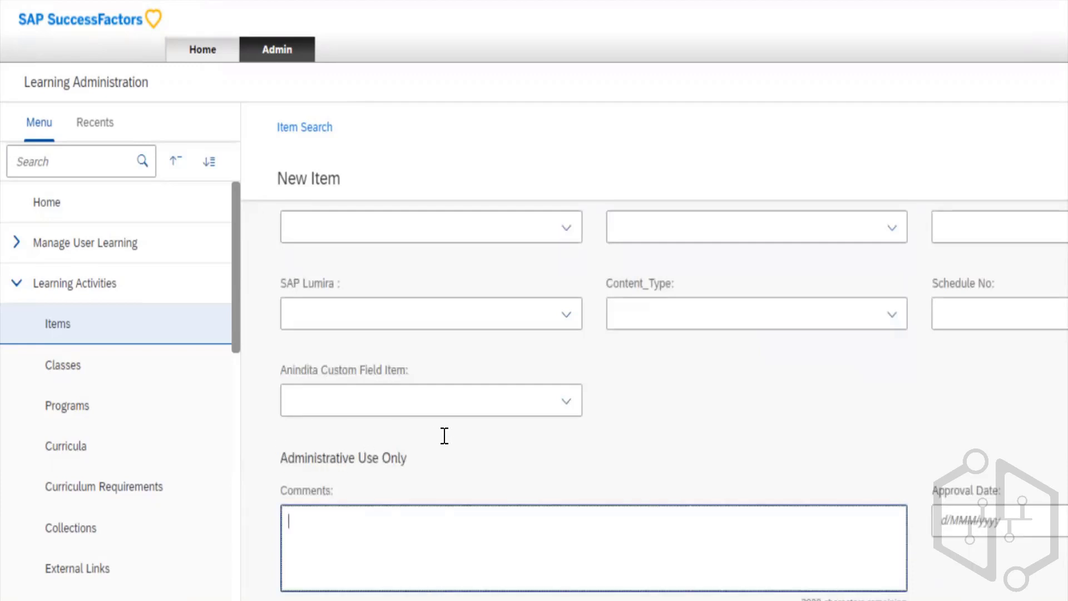
pyautogui.click(378, 394)
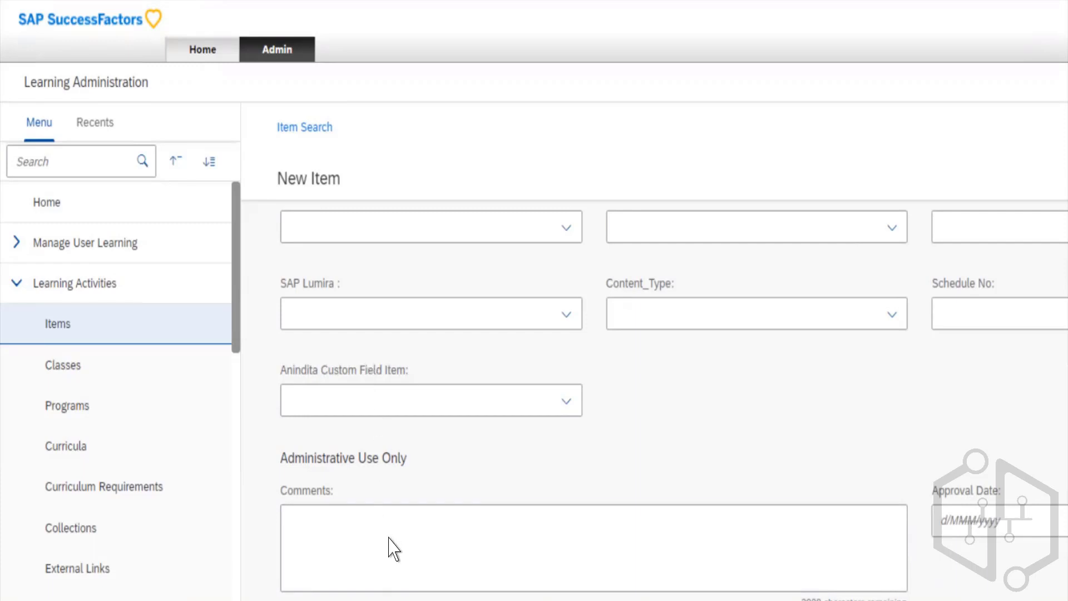
pyautogui.click(329, 490)
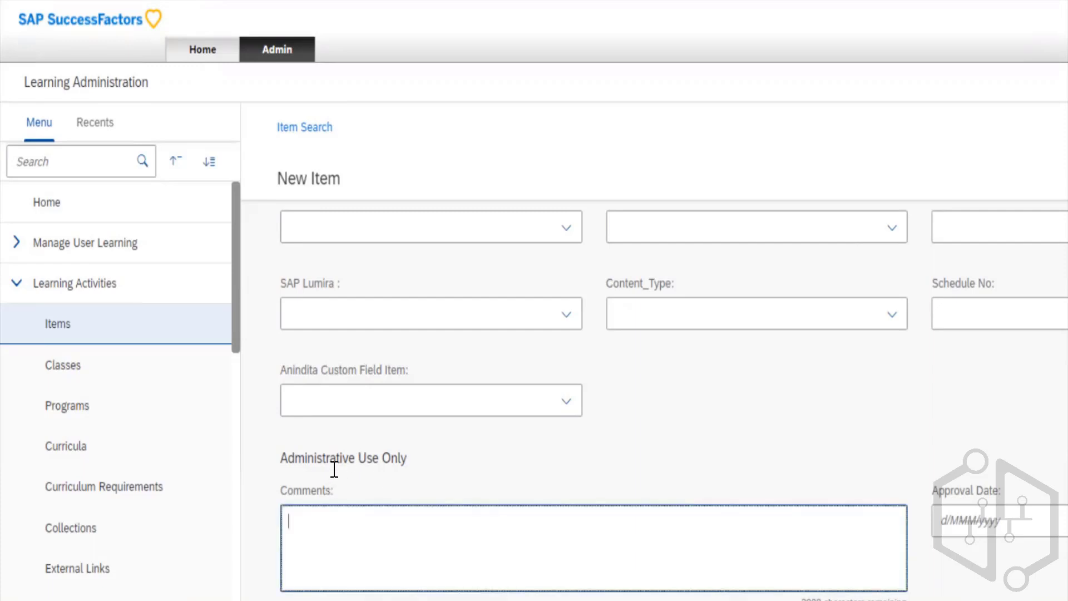
pyautogui.write('Test (This trainin')
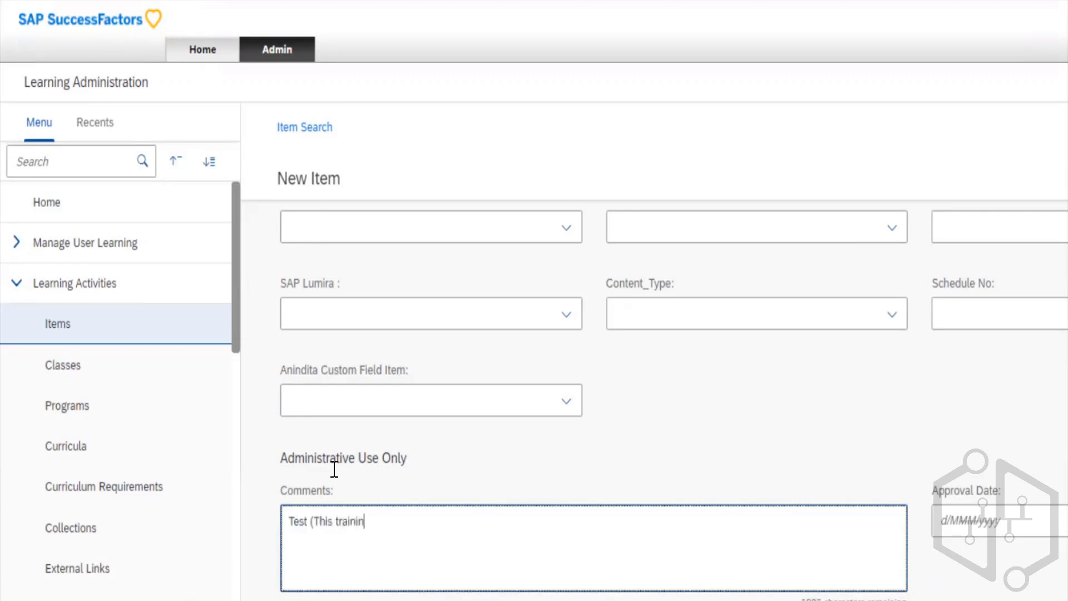
pyautogui.write('g was created for SAP)')
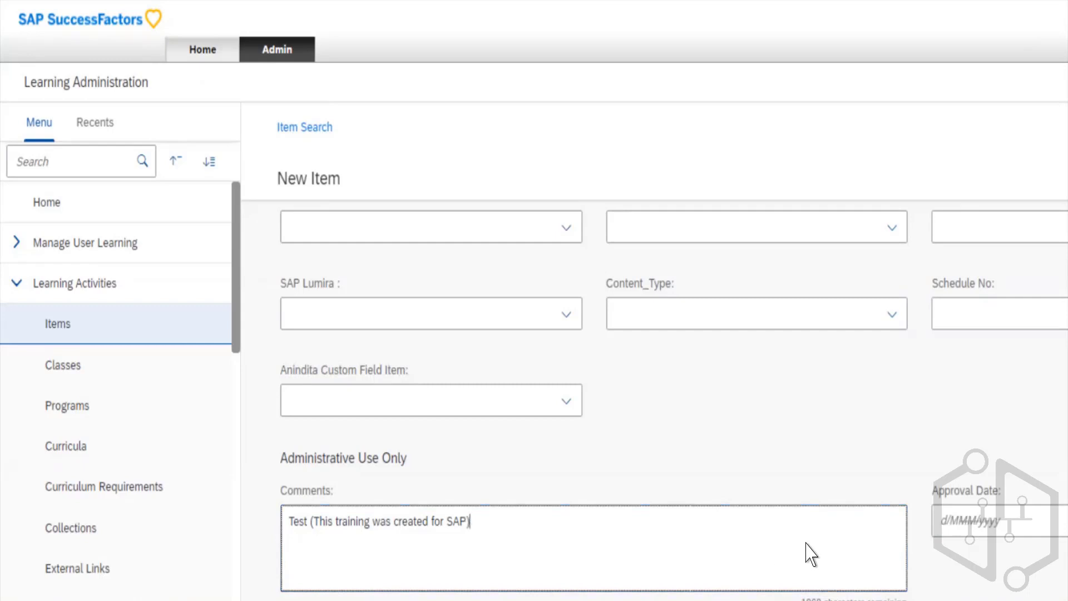
pyautogui.click(971, 536)
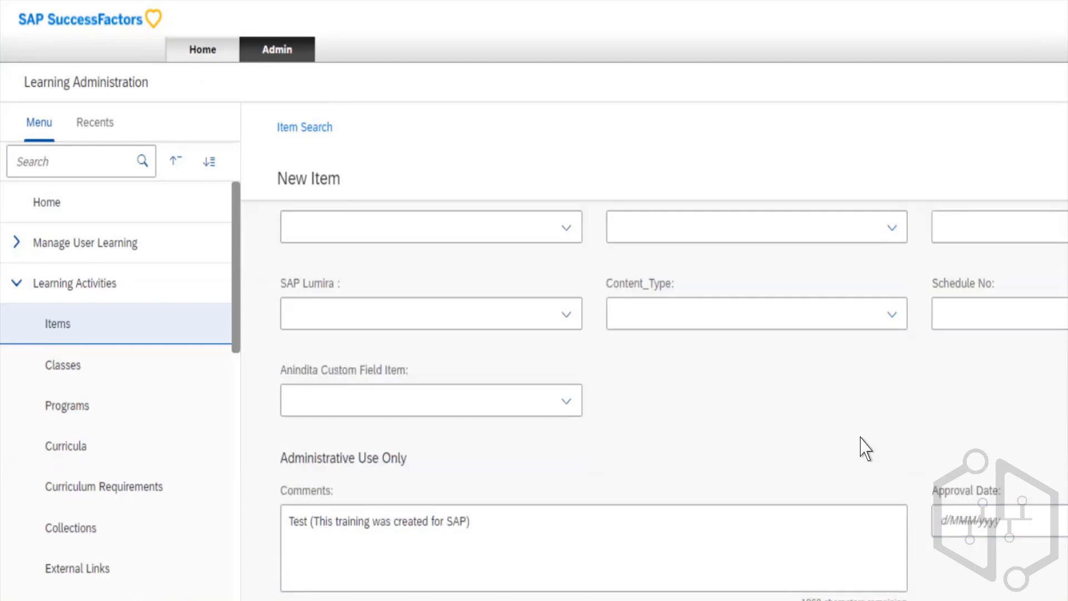
pyautogui.scroll(15, 866, 448)
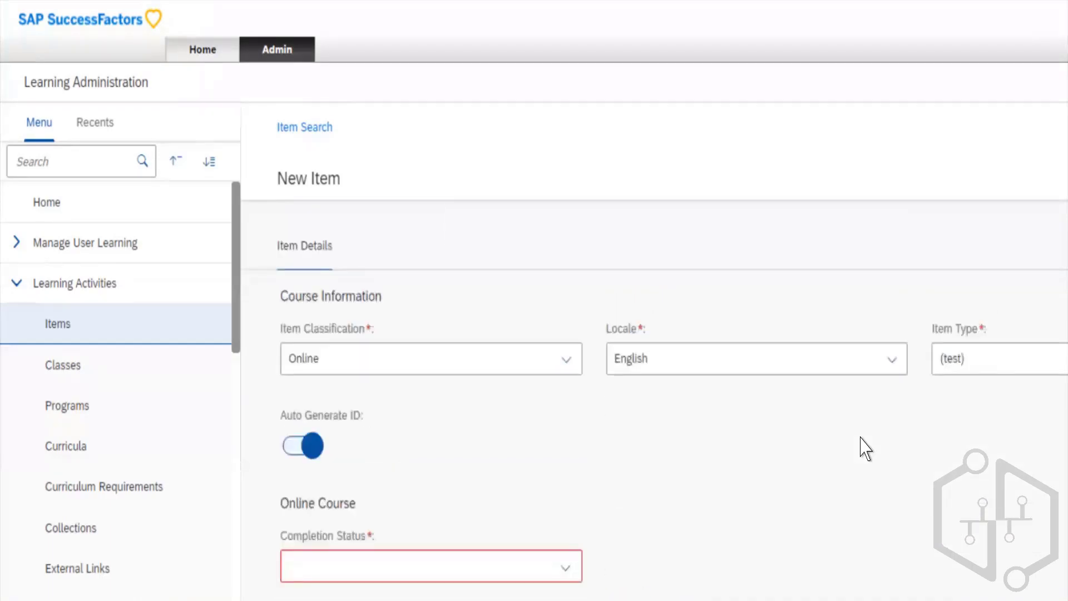
pyautogui.scroll(-15, 866, 448)
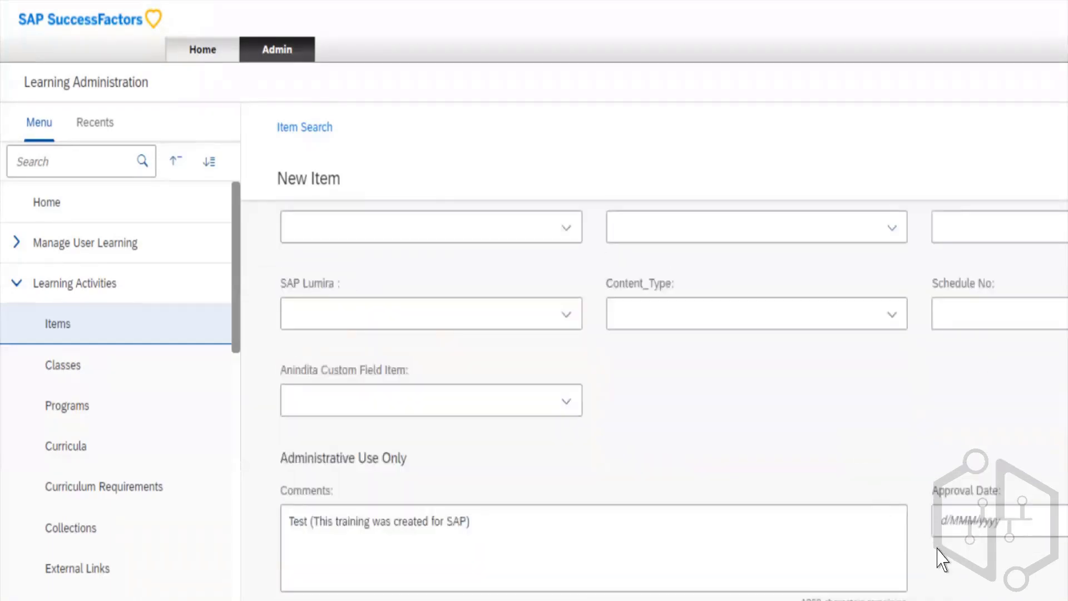
pyautogui.click(937, 549)
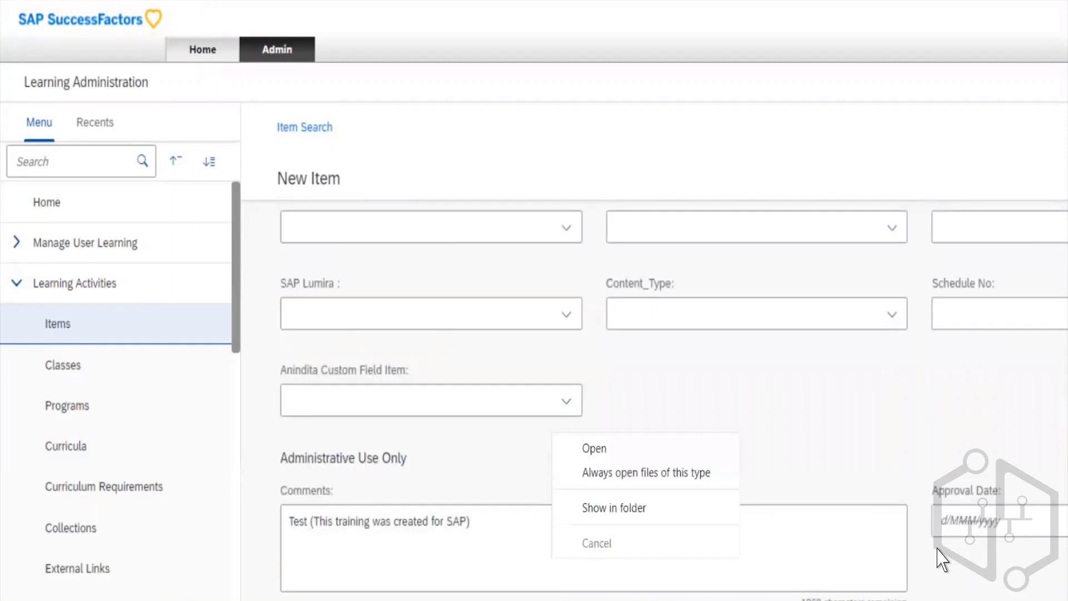
pyautogui.click(833, 451)
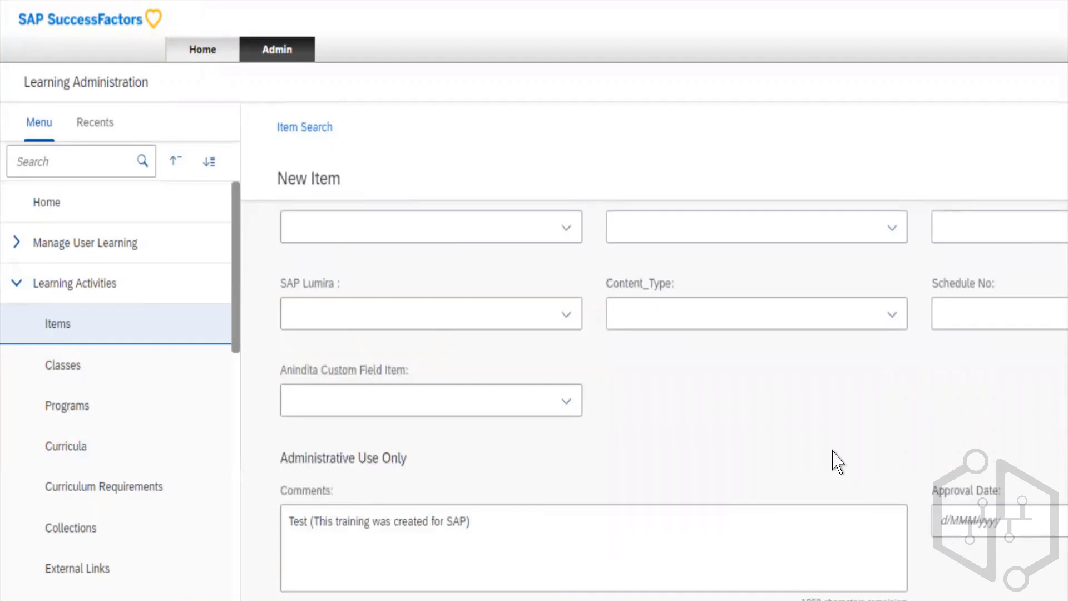
pyautogui.scroll(3, 955, 554)
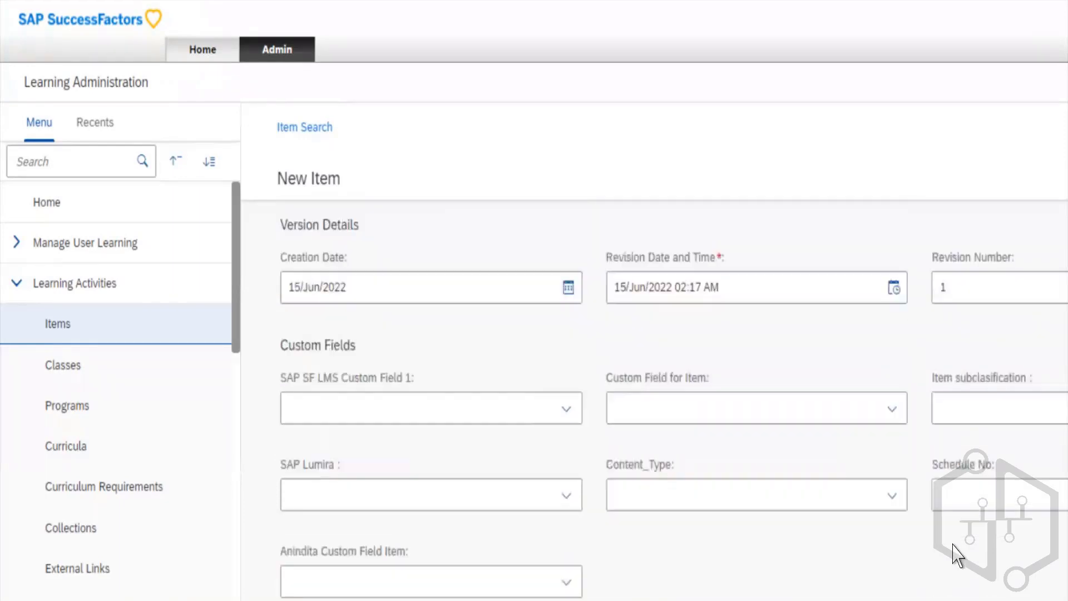